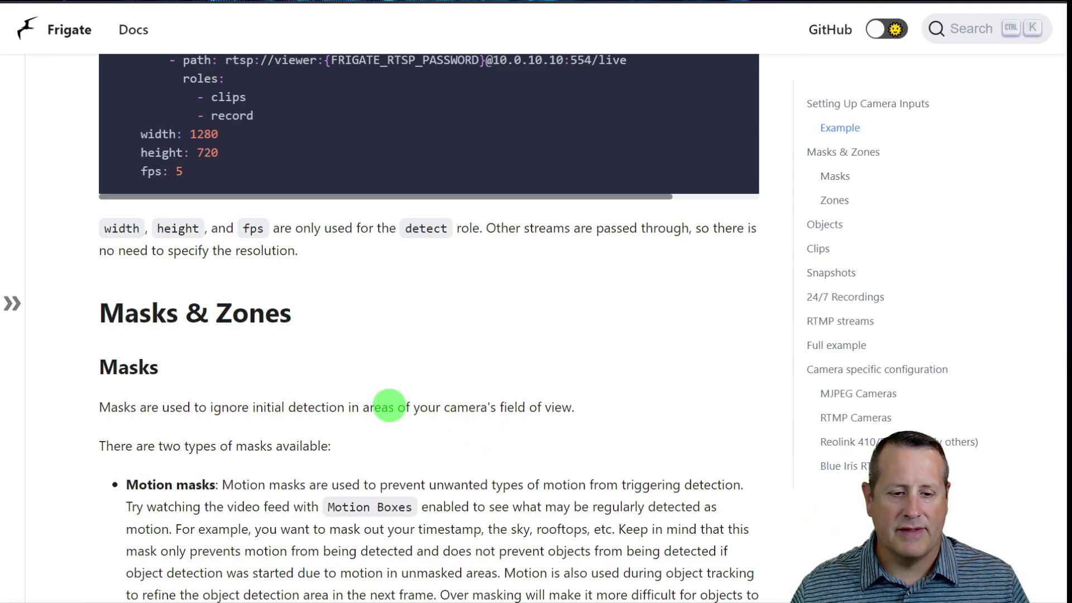
Read the Masks and Zones sections of the Frigate camera configuration documentation
{"action": "scroll", "coordinate": [243, 371], "scroll_direction": "down", "scroll_amount": 3}
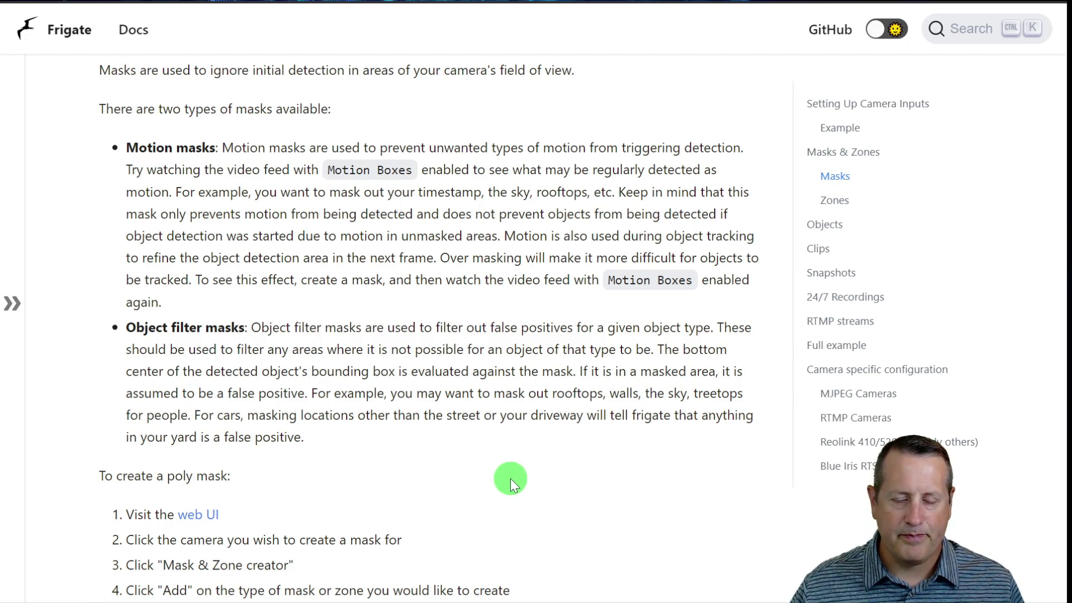
{"action": "scroll", "coordinate": [510, 478], "scroll_direction": "down", "scroll_amount": 20}
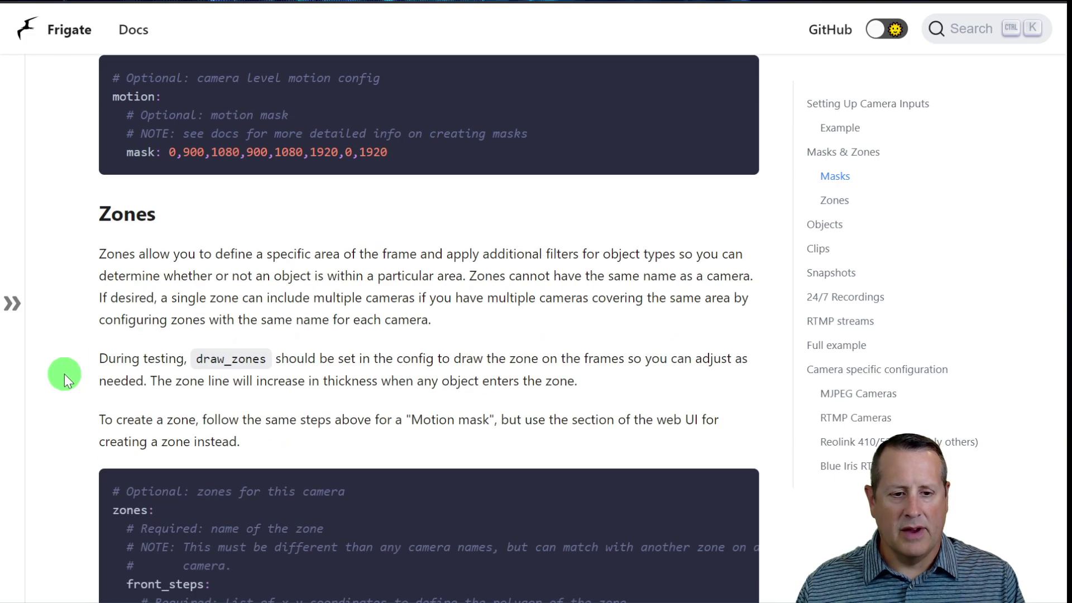
{"action": "scroll", "coordinate": [65, 375], "scroll_direction": "down", "scroll_amount": 2}
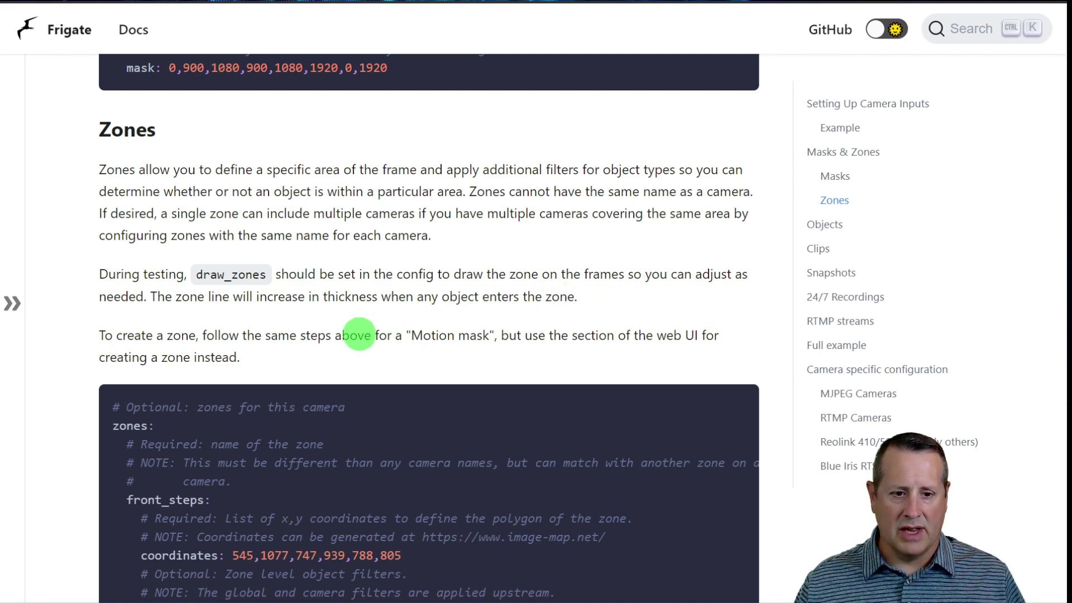
{"action": "scroll", "coordinate": [511, 478], "scroll_direction": "up", "scroll_amount": 10}
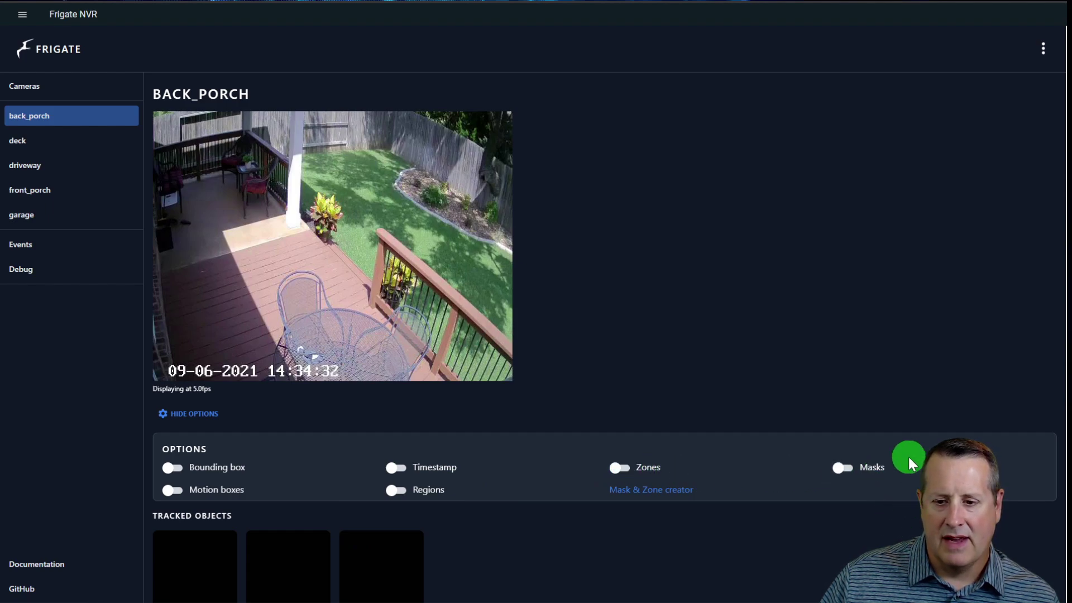
Preview the back_porch camera's masks, hide them again and open its Mask & Zone creator
{"action": "left_click", "coordinate": [842, 468]}
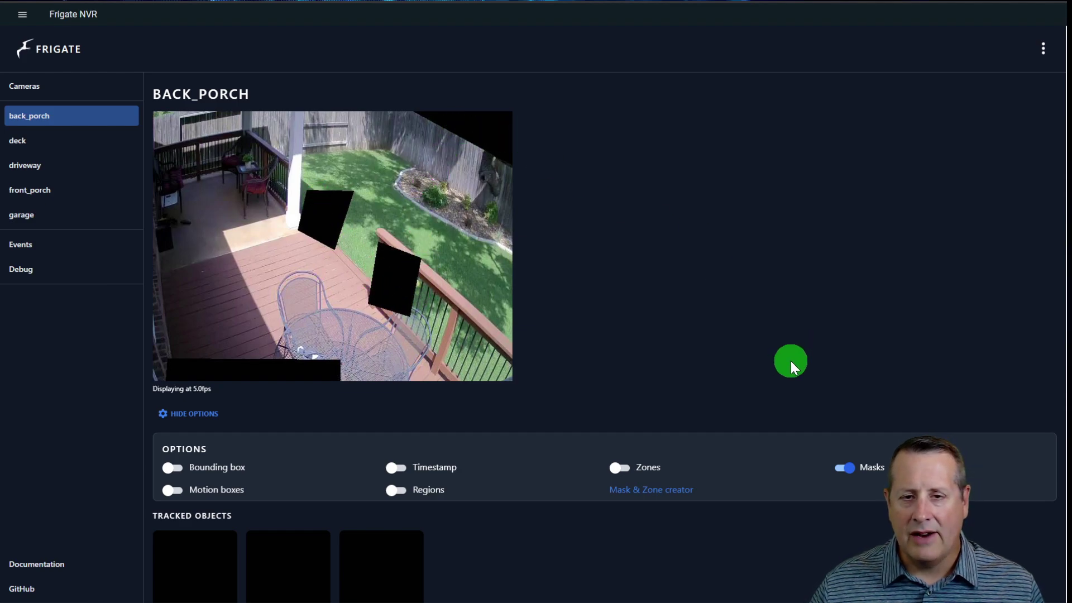
{"action": "left_click", "coordinate": [848, 470]}
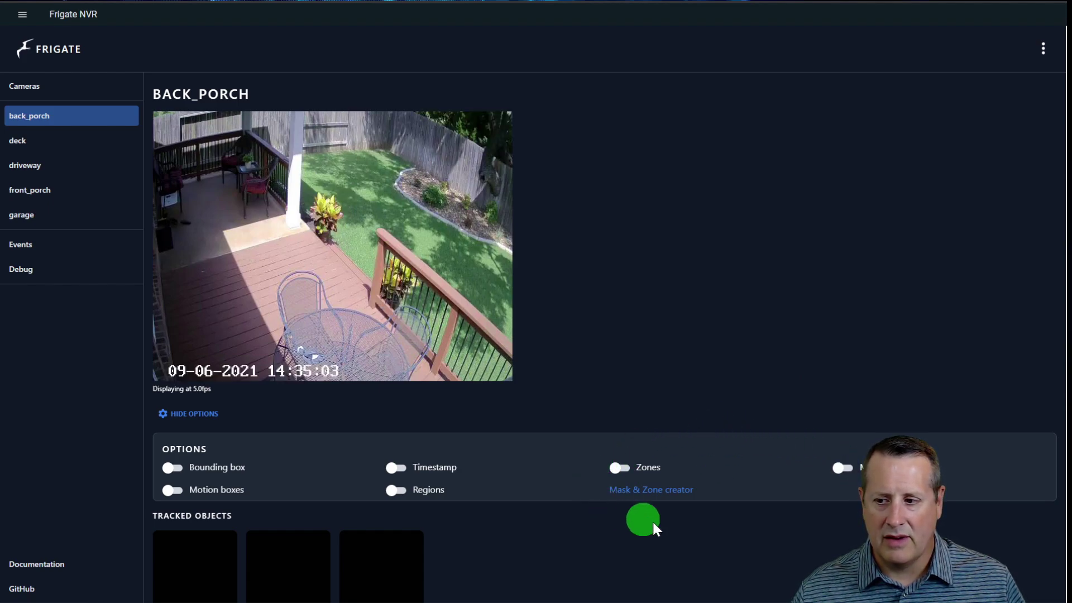
{"action": "left_click", "coordinate": [663, 491]}
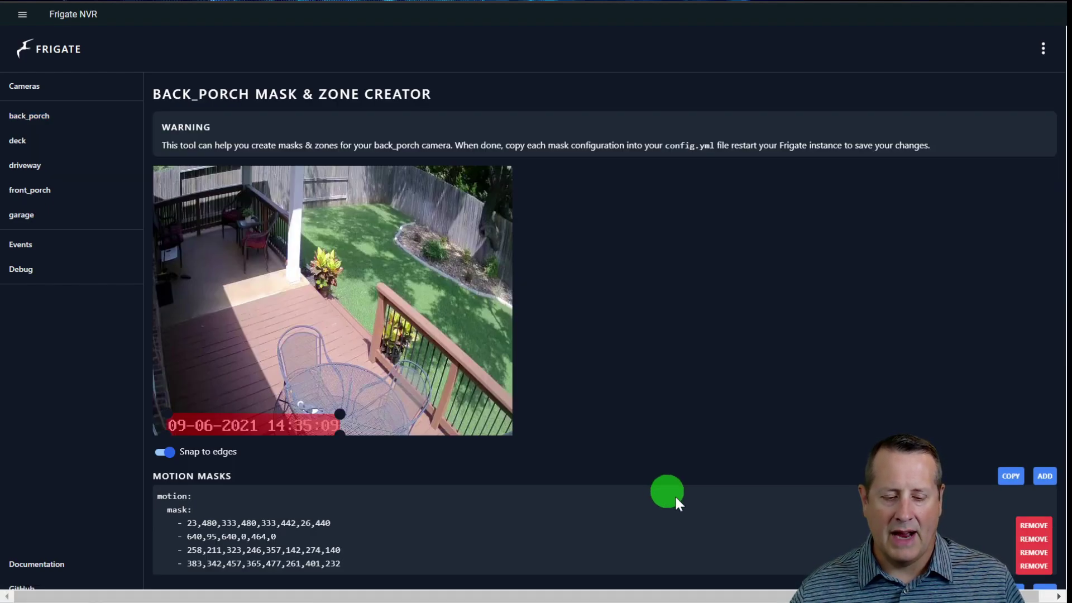
Inspect the existing back_porch motion masks over the timestamp, the far fence corner and the two potted plants
{"action": "scroll", "coordinate": [671, 371], "scroll_direction": "down", "scroll_amount": 2}
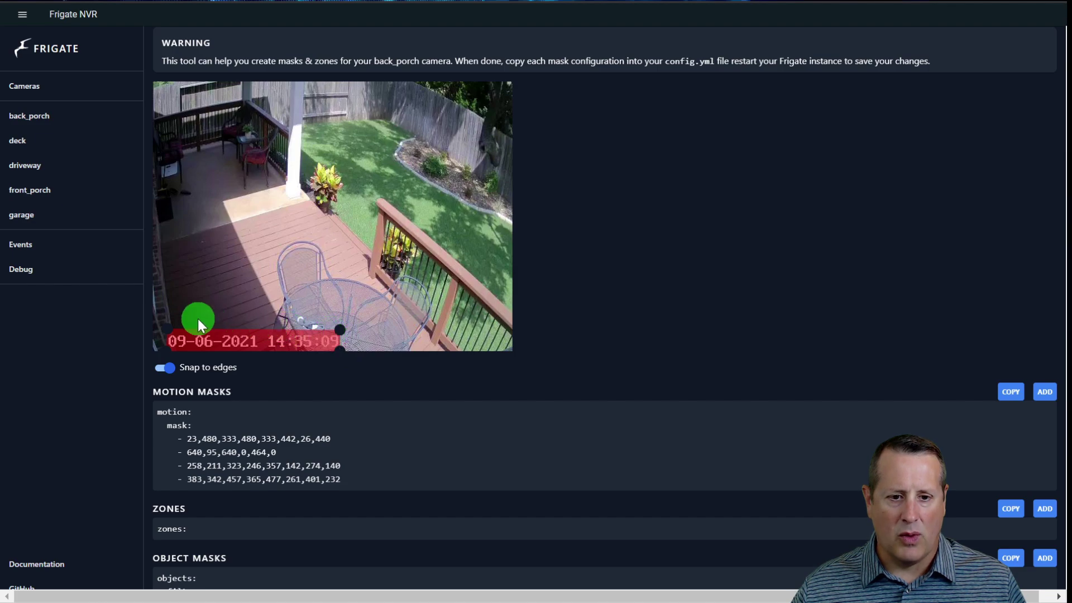
{"action": "mouse_move", "coordinate": [466, 400]}
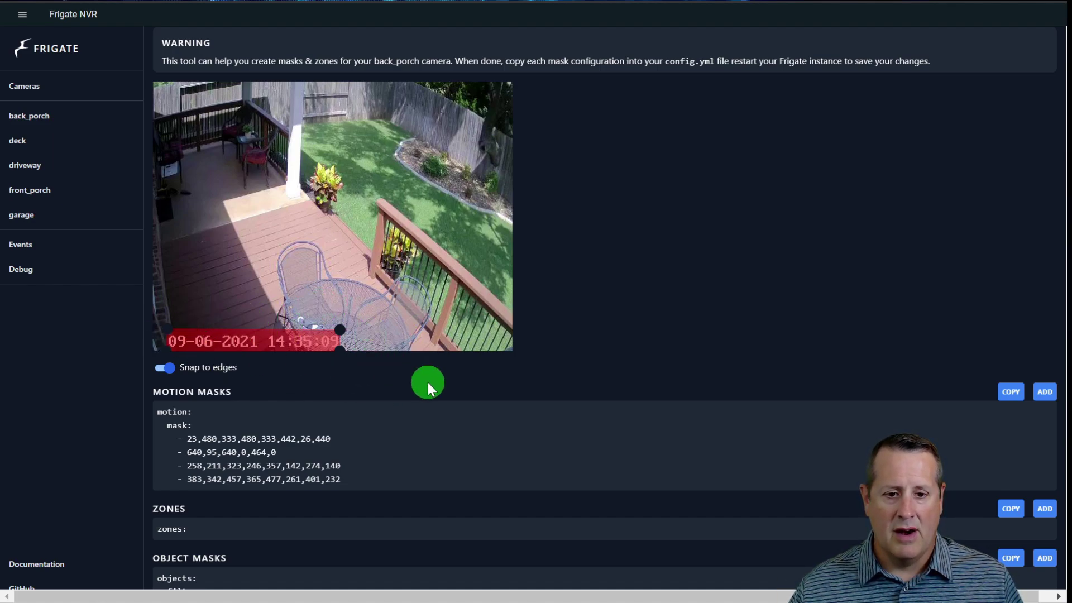
{"action": "mouse_move", "coordinate": [357, 396]}
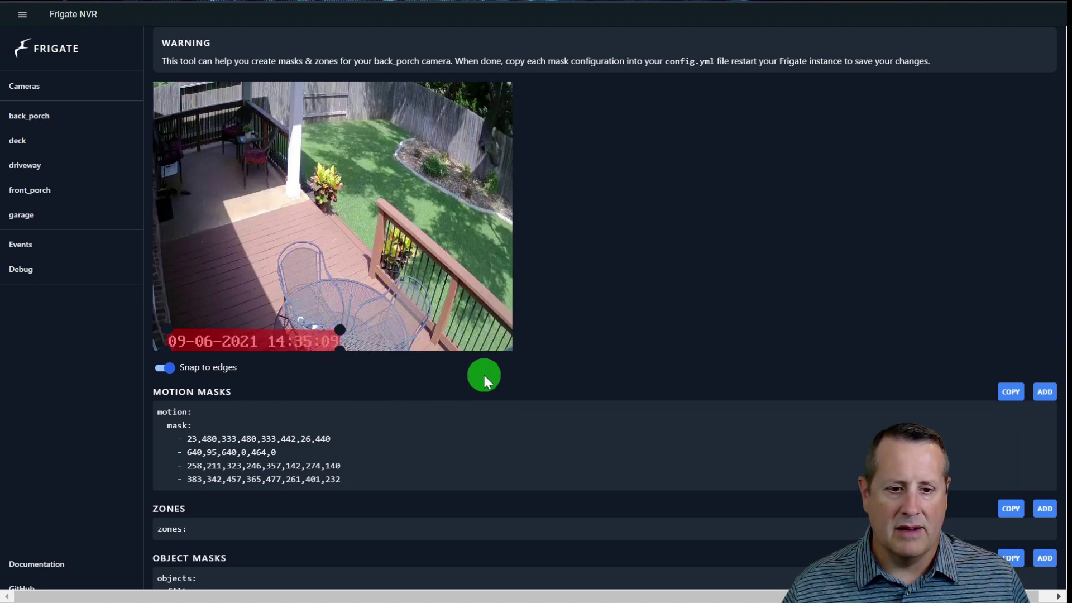
{"action": "mouse_move", "coordinate": [498, 393]}
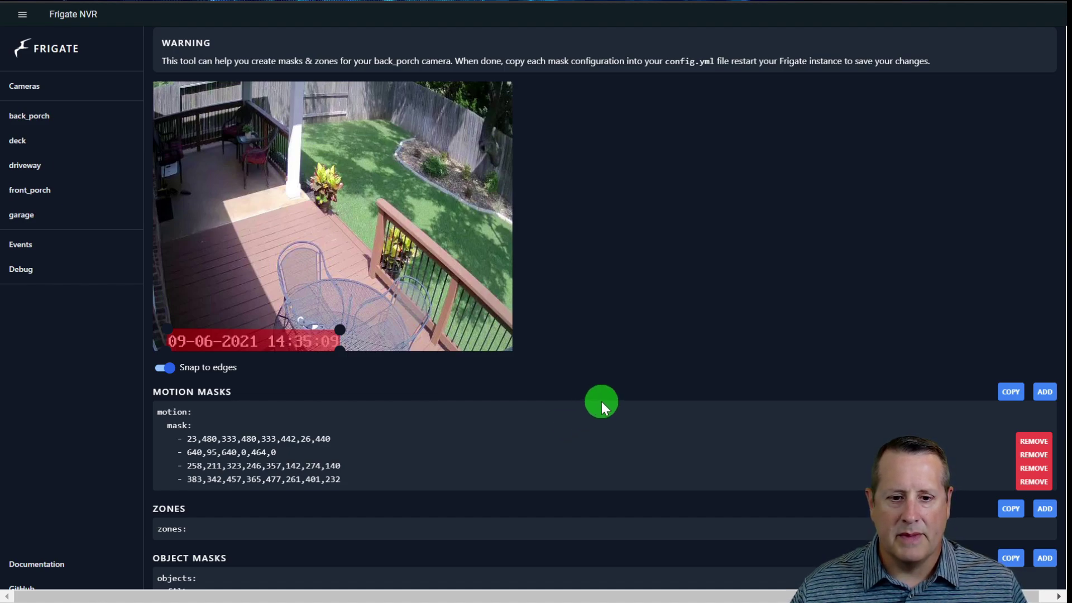
{"action": "left_click", "coordinate": [251, 452]}
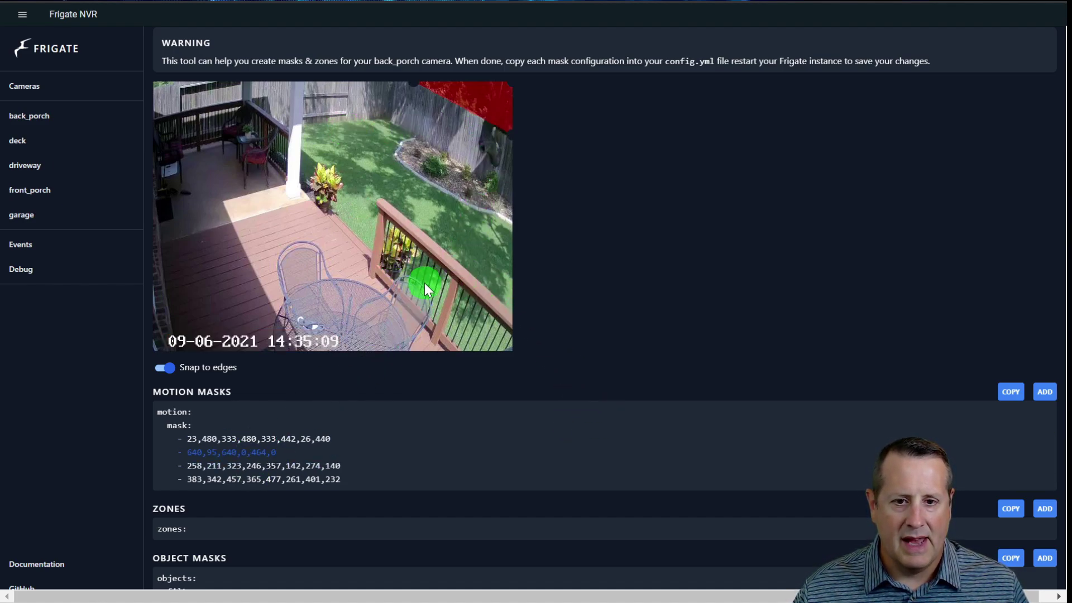
{"action": "left_click", "coordinate": [275, 469]}
{"action": "left_click", "coordinate": [287, 479]}
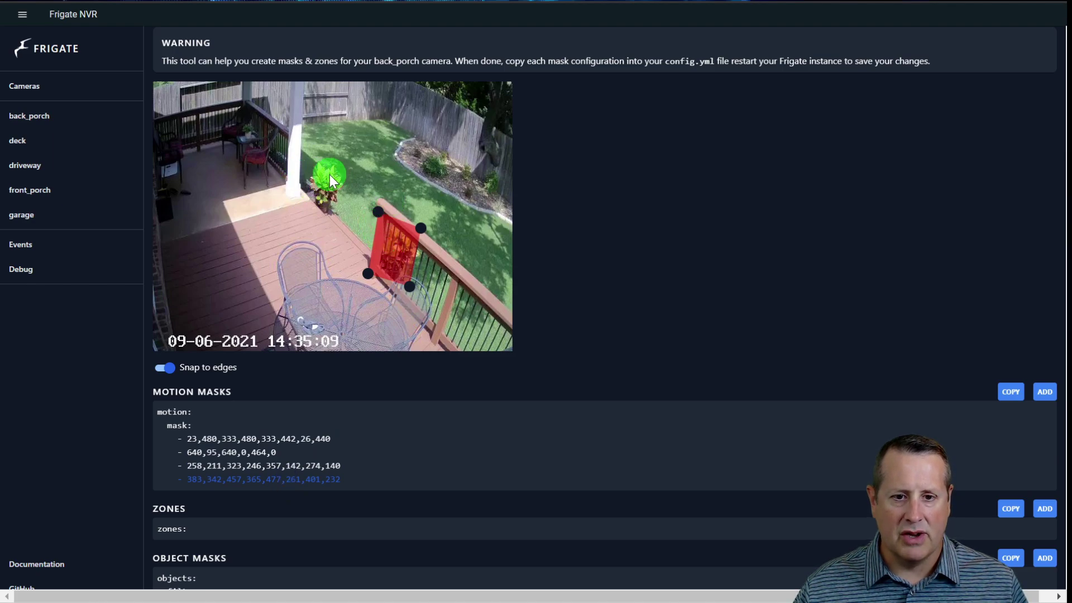
Add a motion mask and outline the flower bed along the back fence, starting at 460,88 and ending with a point at 492,180
{"action": "mouse_move", "coordinate": [588, 440]}
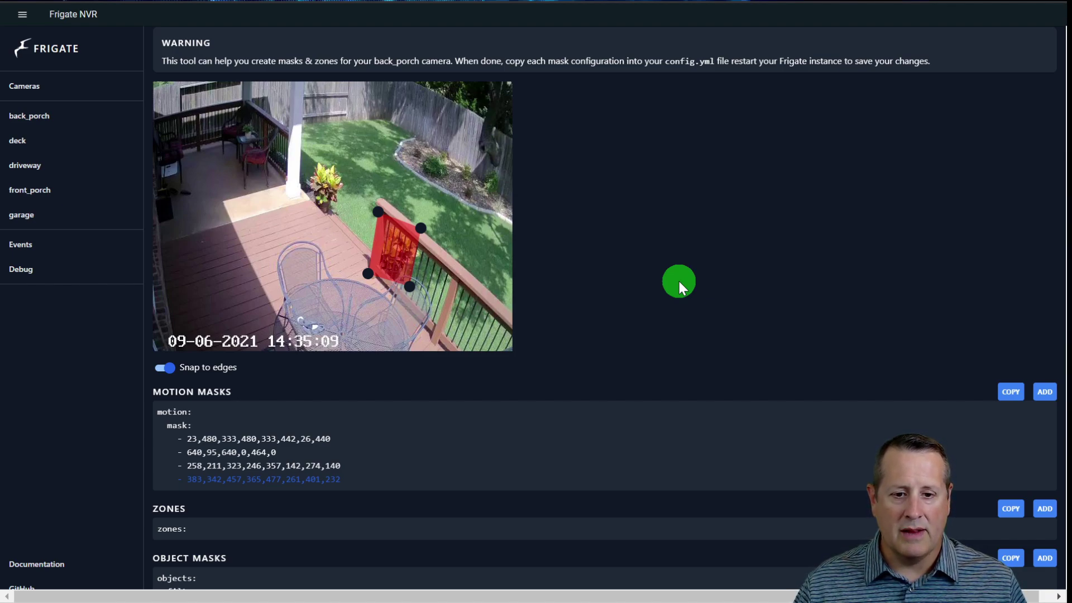
{"action": "mouse_move", "coordinate": [298, 390]}
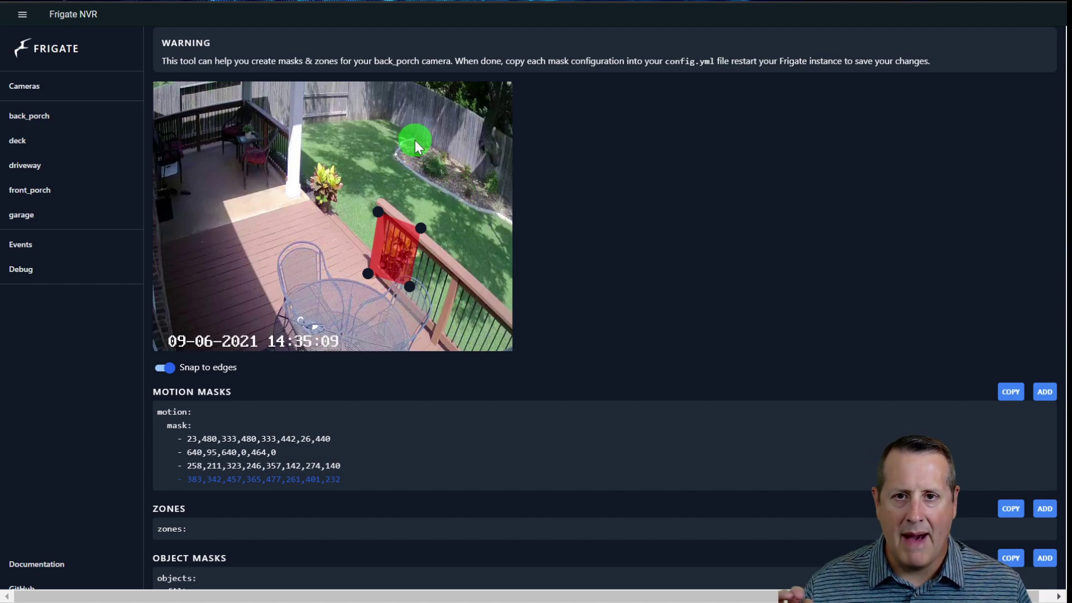
{"action": "mouse_move", "coordinate": [578, 406]}
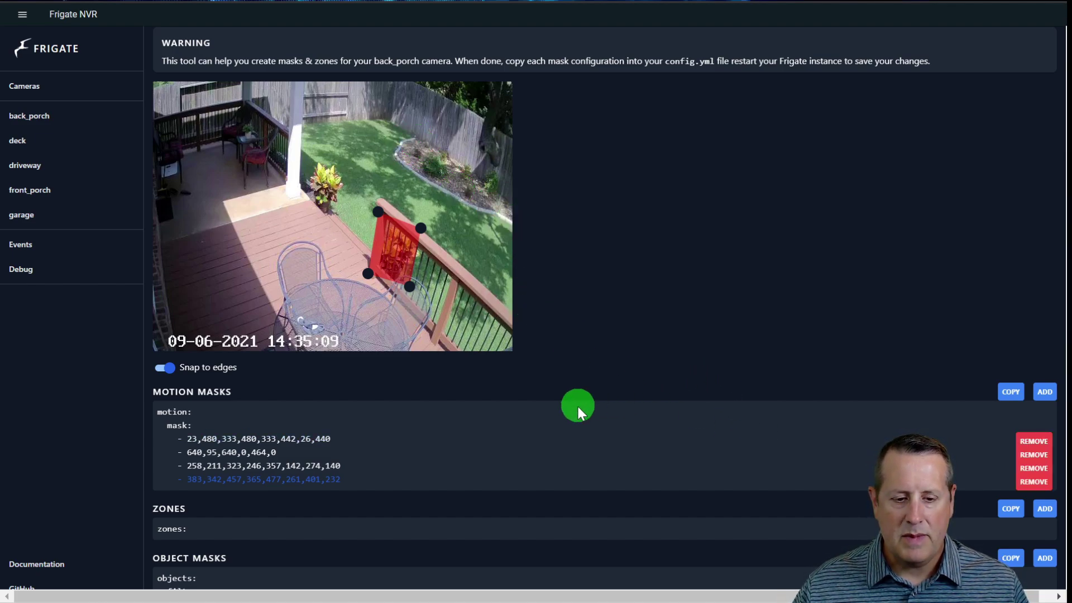
{"action": "left_click", "coordinate": [1046, 396]}
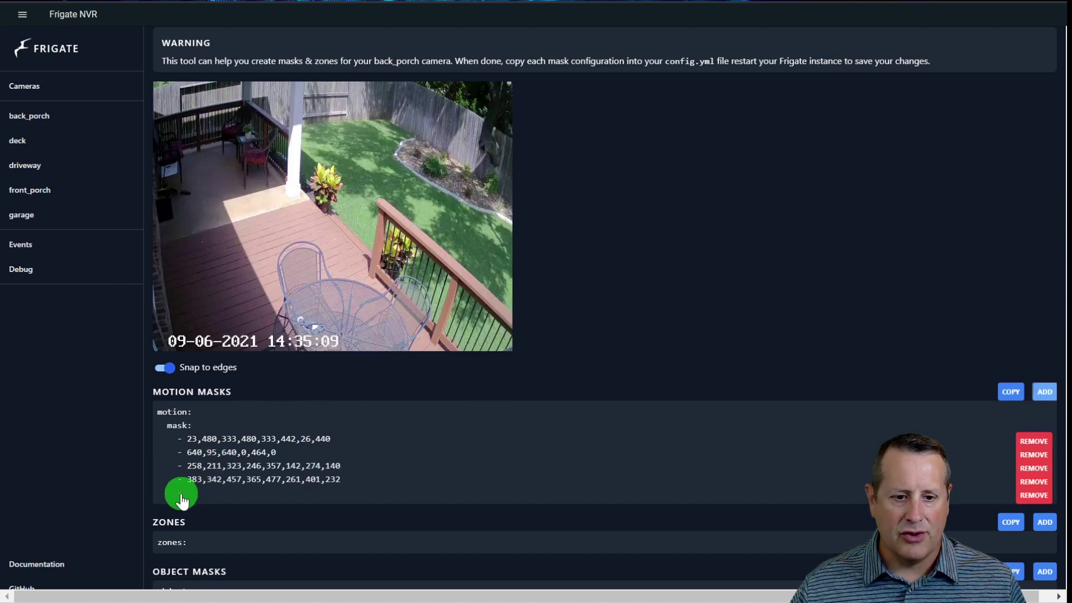
{"action": "left_click", "coordinate": [412, 132]}
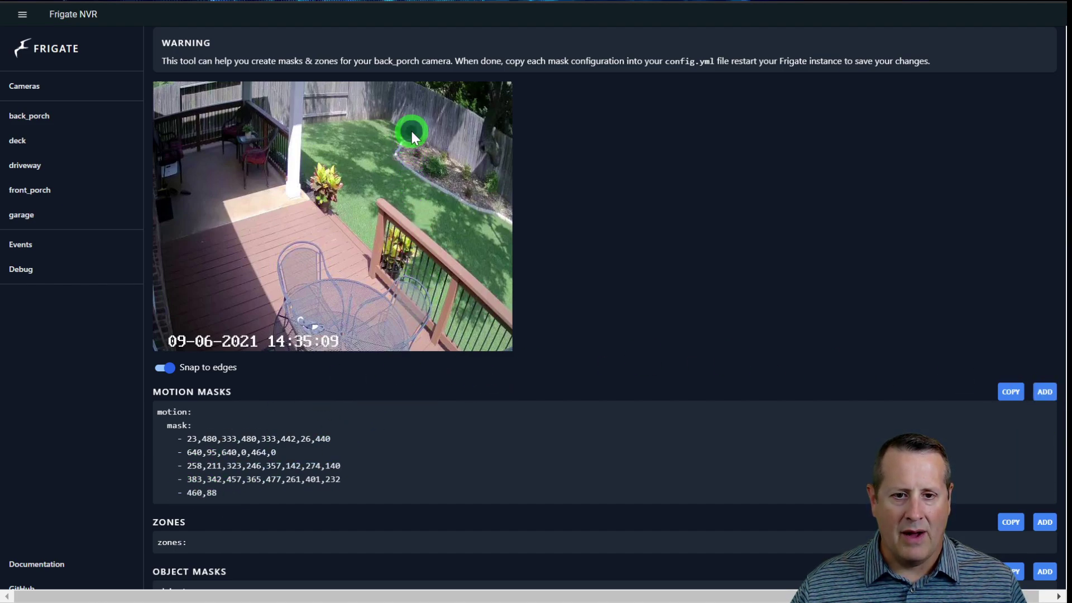
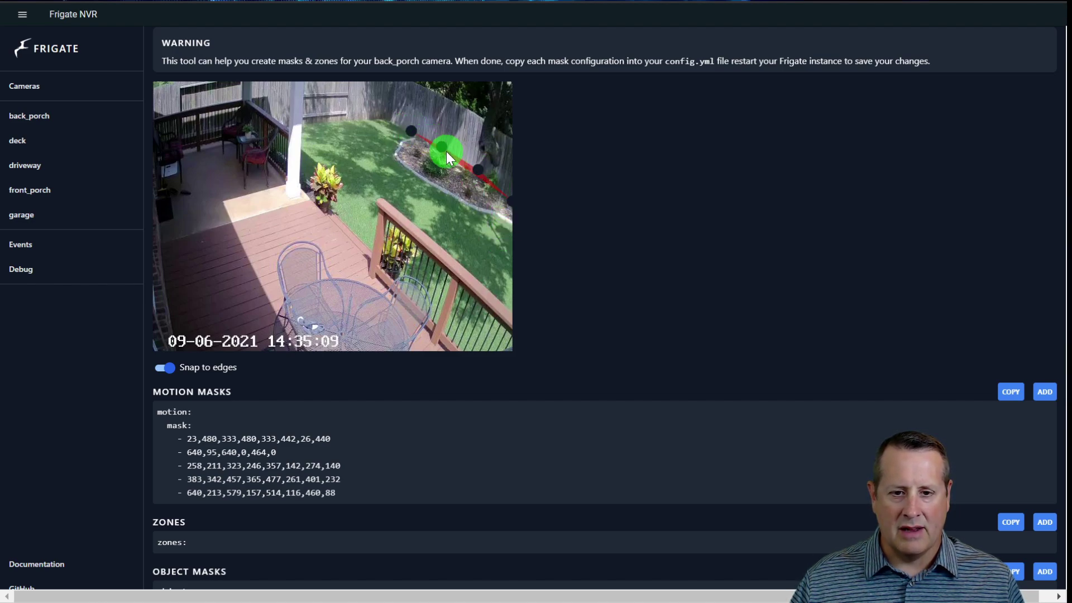
{"action": "left_click", "coordinate": [506, 218]}
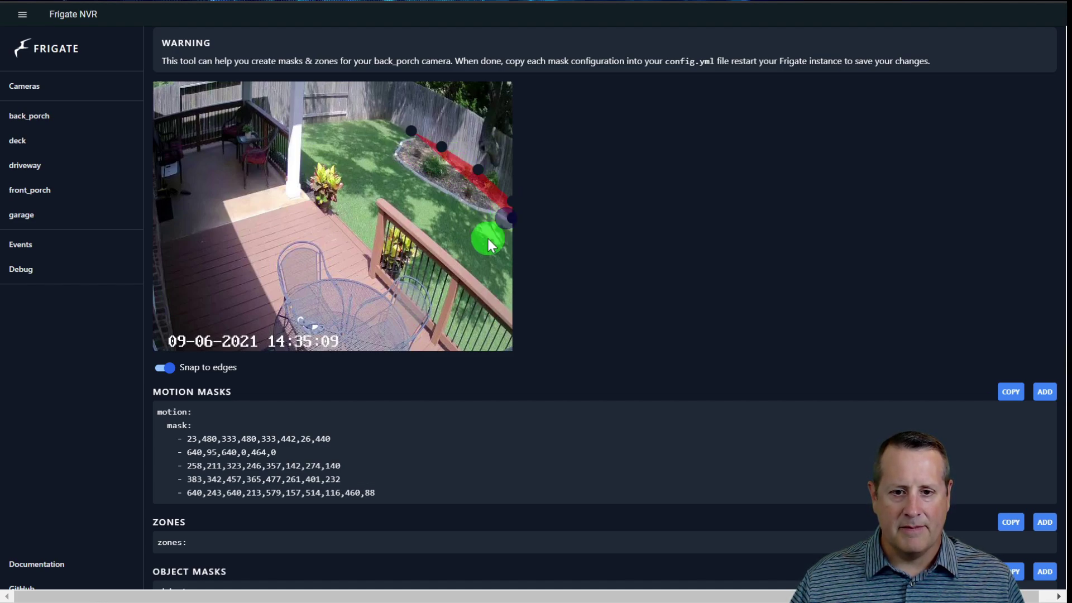
{"action": "left_click", "coordinate": [460, 204]}
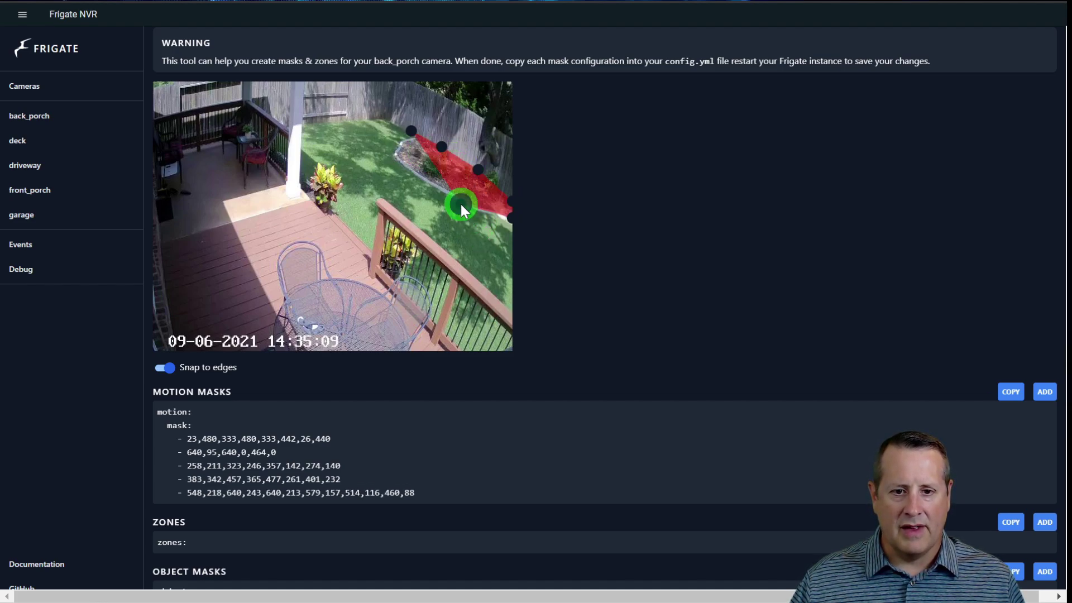
{"action": "left_click", "coordinate": [429, 183]}
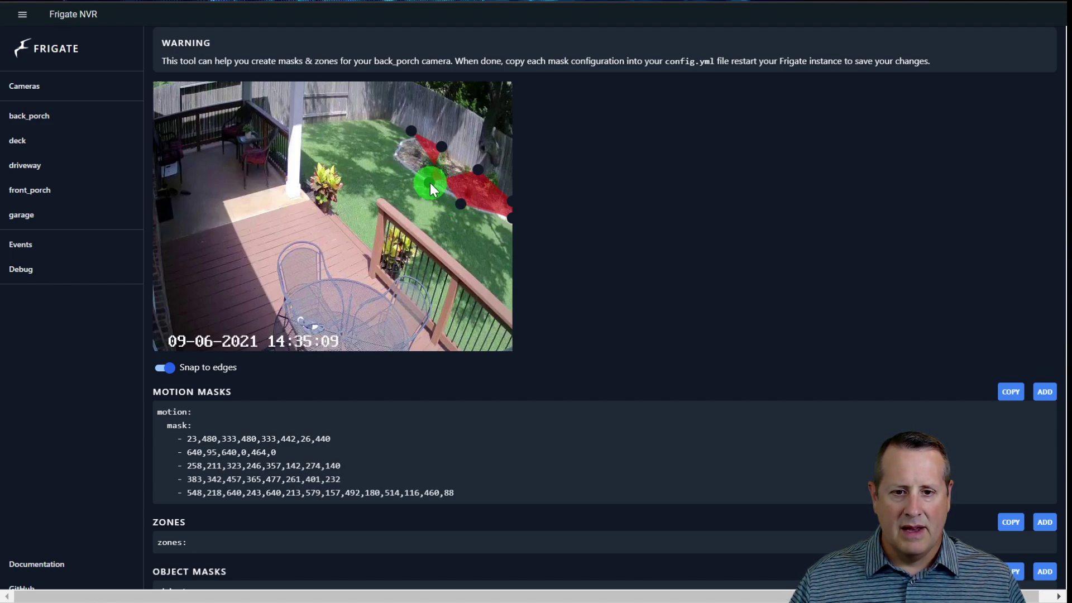
Move the new mask's 492,180 point to 607,176 on the fence side and delete the extra points at 579,157 and 514,116
{"action": "left_click_drag", "start_coordinate": [430, 183], "coordinate": [495, 184]}
{"action": "right_click", "coordinate": [469, 159]}
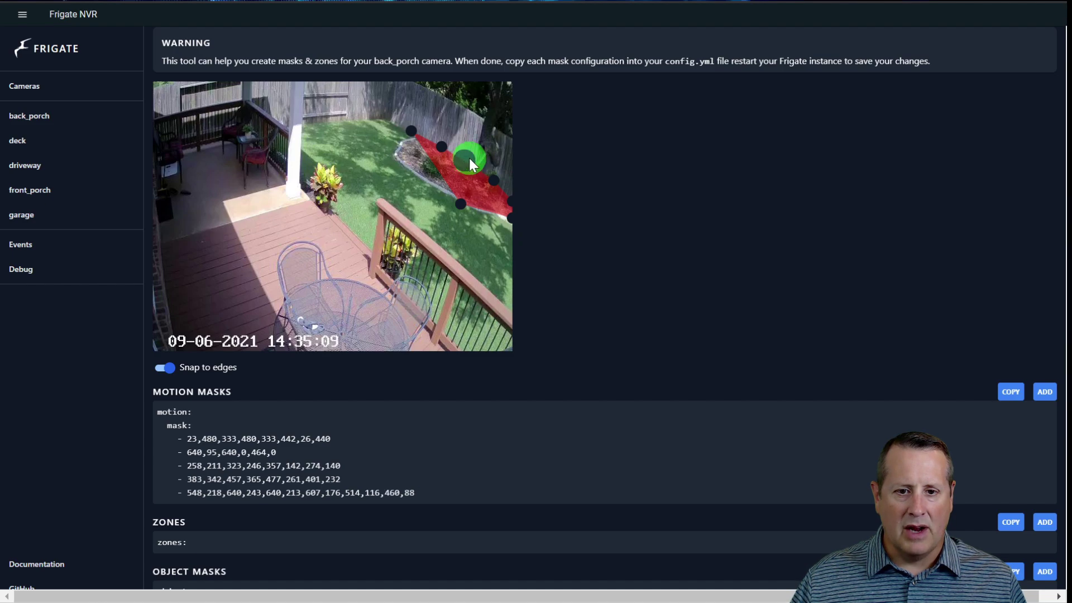
{"action": "right_click", "coordinate": [447, 144]}
{"action": "left_click", "coordinate": [443, 147]}
{"action": "right_click", "coordinate": [443, 147]}
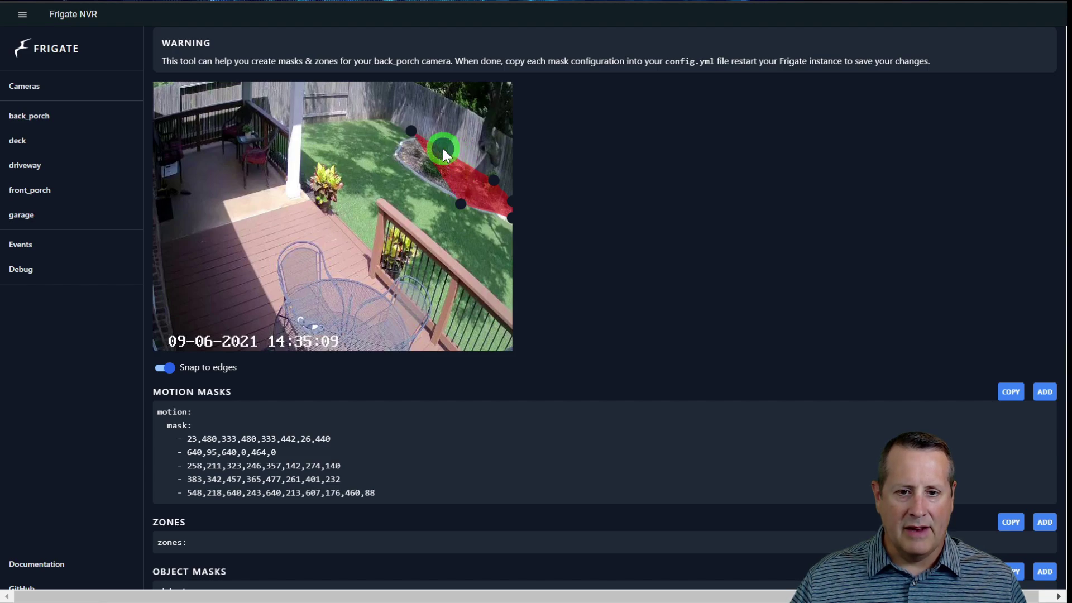
Add a corner at the flower bed's far end, place it at 425,131, and move the near-edge points to 553,227 and 640,251
{"action": "left_click", "coordinate": [412, 170]}
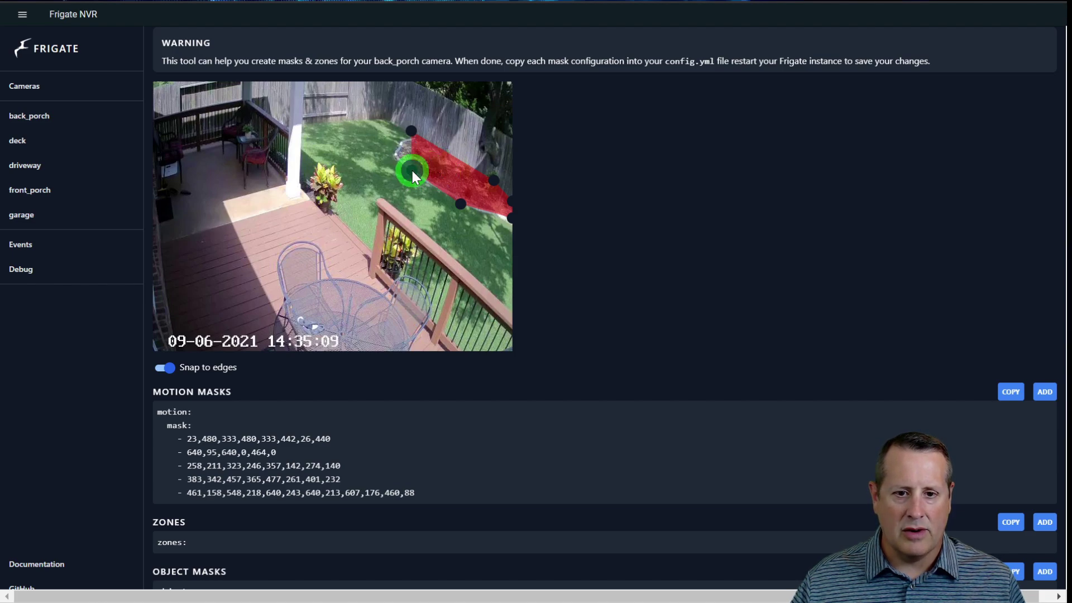
{"action": "left_click_drag", "start_coordinate": [413, 166], "coordinate": [391, 156]}
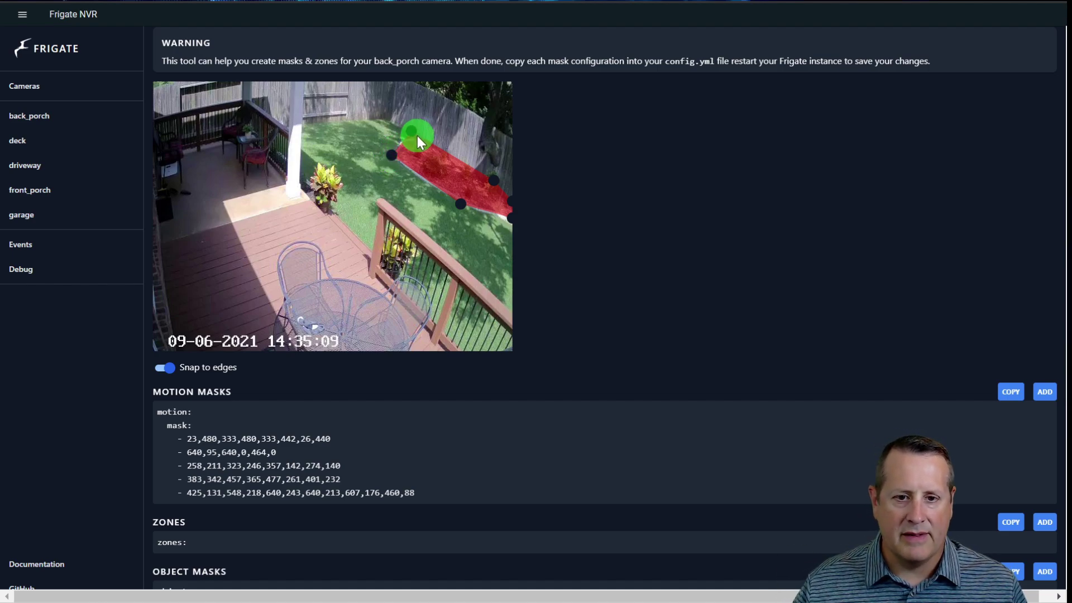
{"action": "left_click_drag", "start_coordinate": [466, 207], "coordinate": [465, 210]}
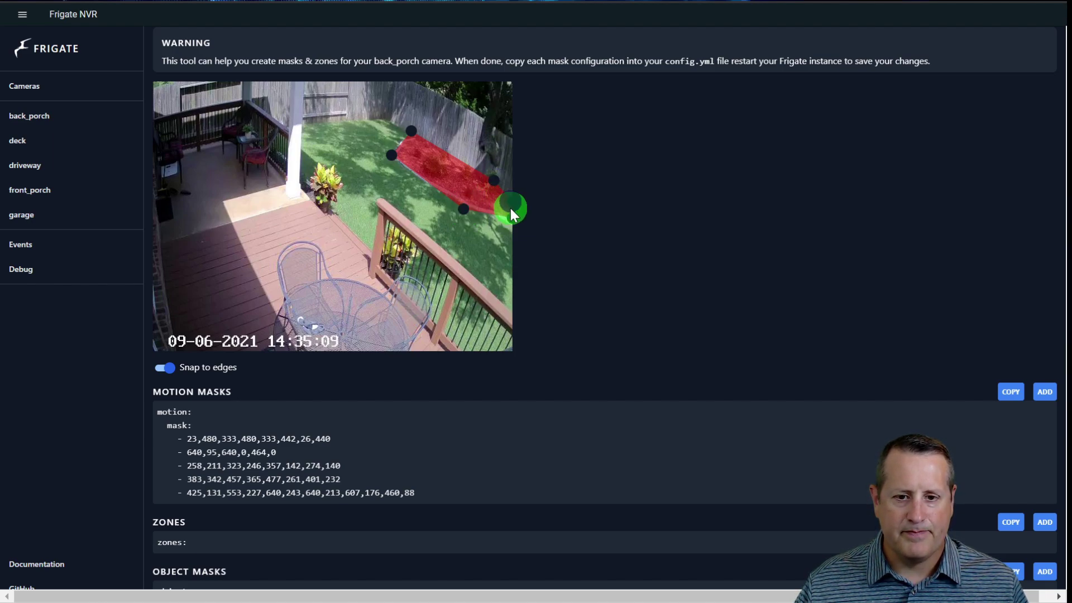
{"action": "left_click_drag", "start_coordinate": [510, 221], "coordinate": [508, 223]}
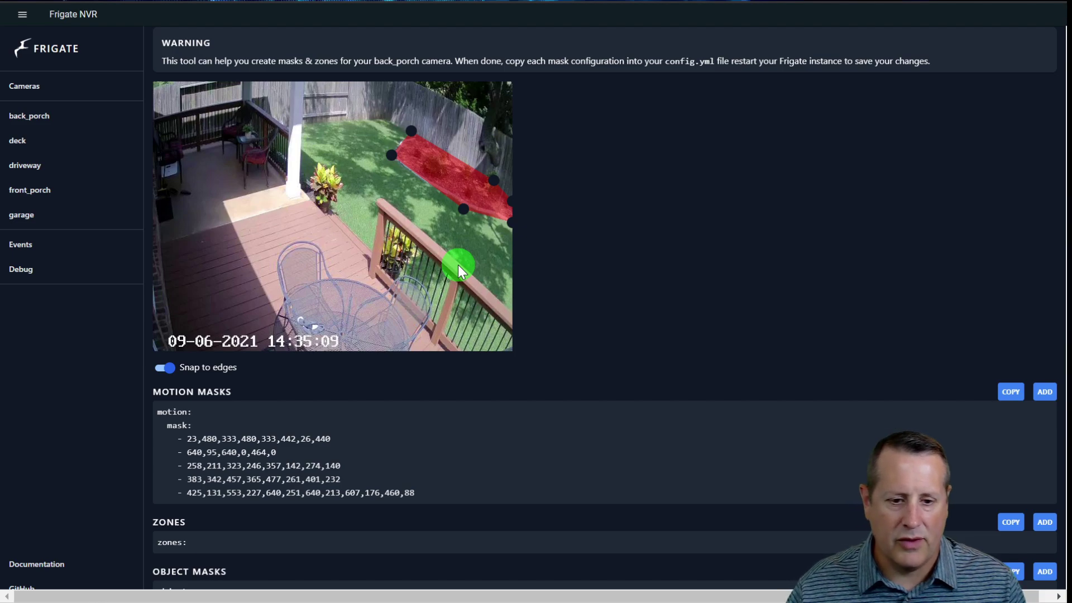
Switch to VS Code to review the back_porch motion mask list in frigate.yml, and return to the Mask & Zone creator
{"action": "mouse_move", "coordinate": [466, 443]}
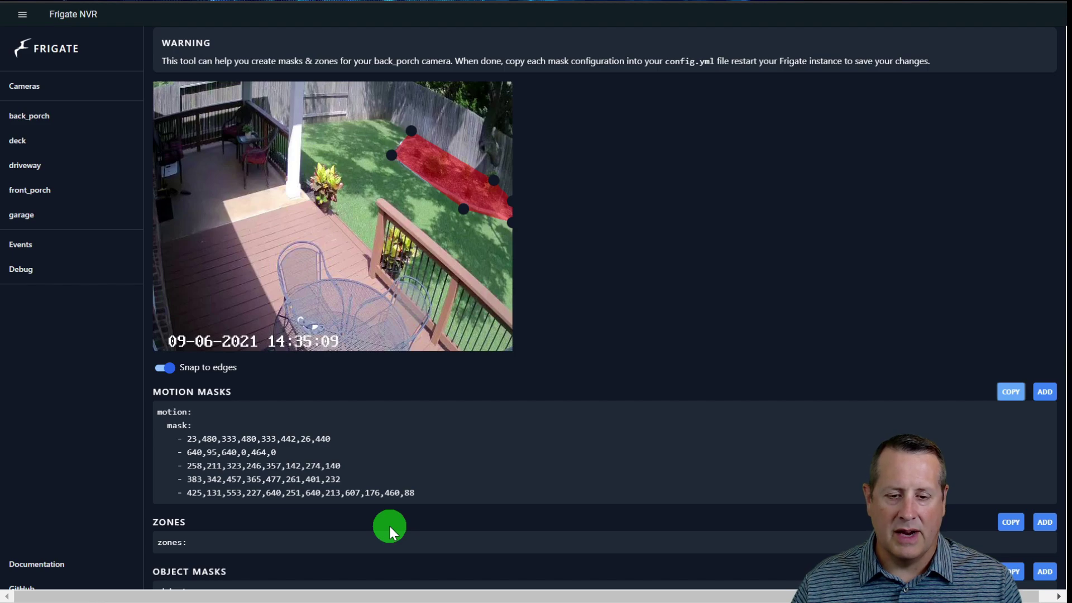
{"action": "mouse_move", "coordinate": [625, 413]}
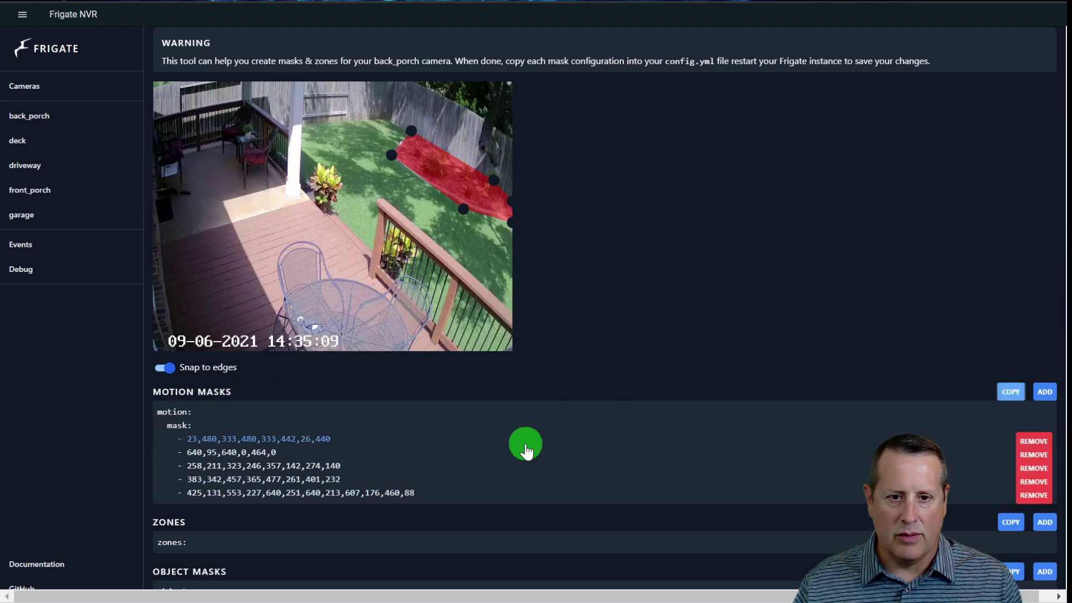
{"action": "key", "text": "alt+Tab"}
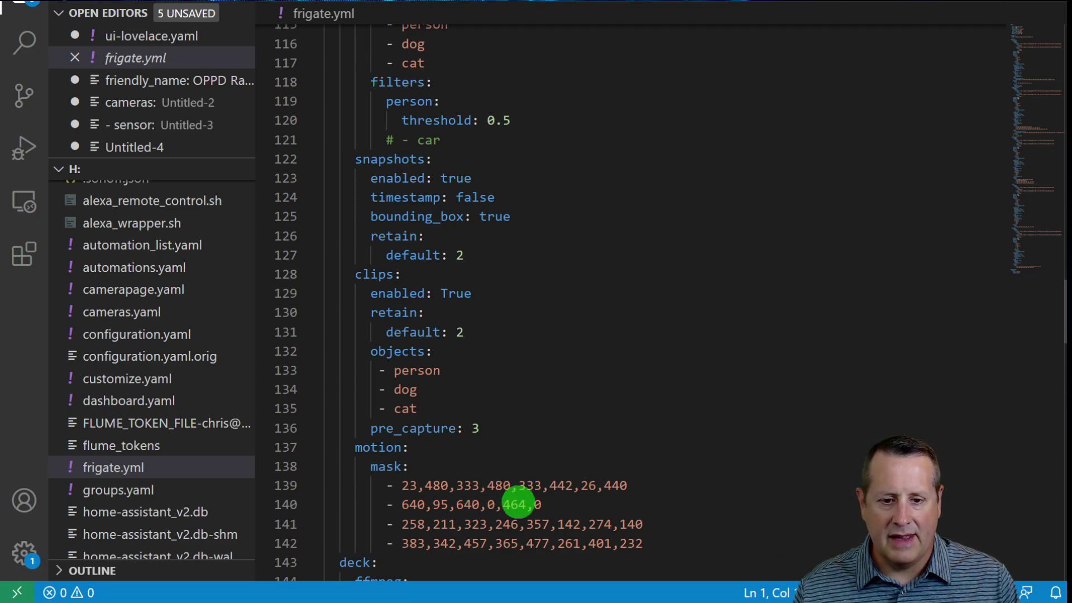
{"action": "key", "text": "alt+Tab"}
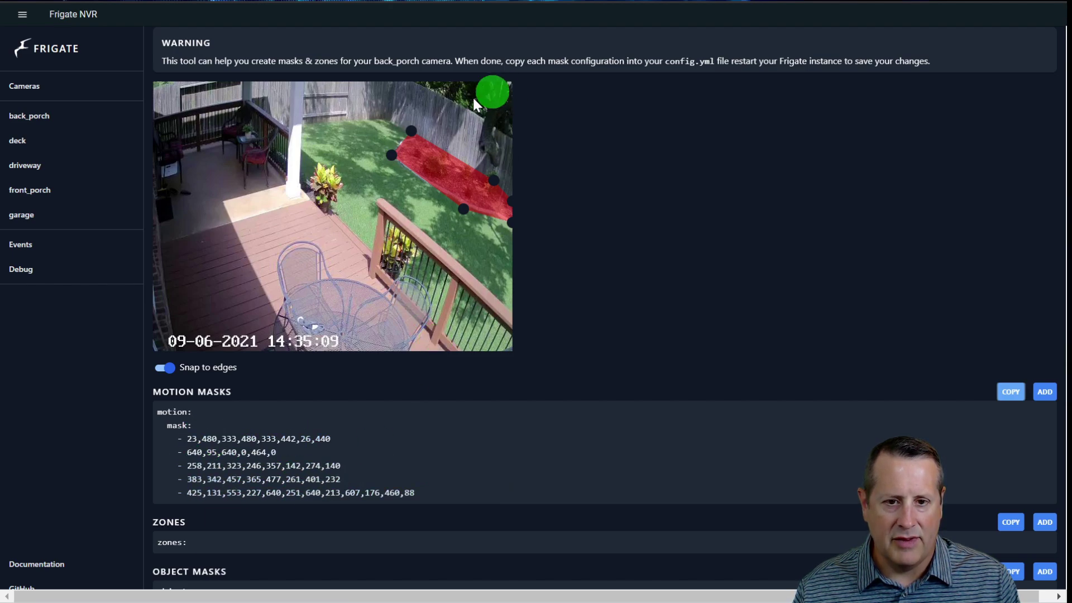
Copy the flower-bed mask's coordinates into a new last entry of back_porch's motion mask list in frigate.yml in VS Code, and save
{"action": "left_click_drag", "start_coordinate": [430, 494], "coordinate": [173, 496]}
{"action": "key", "text": "ctrl+c"}
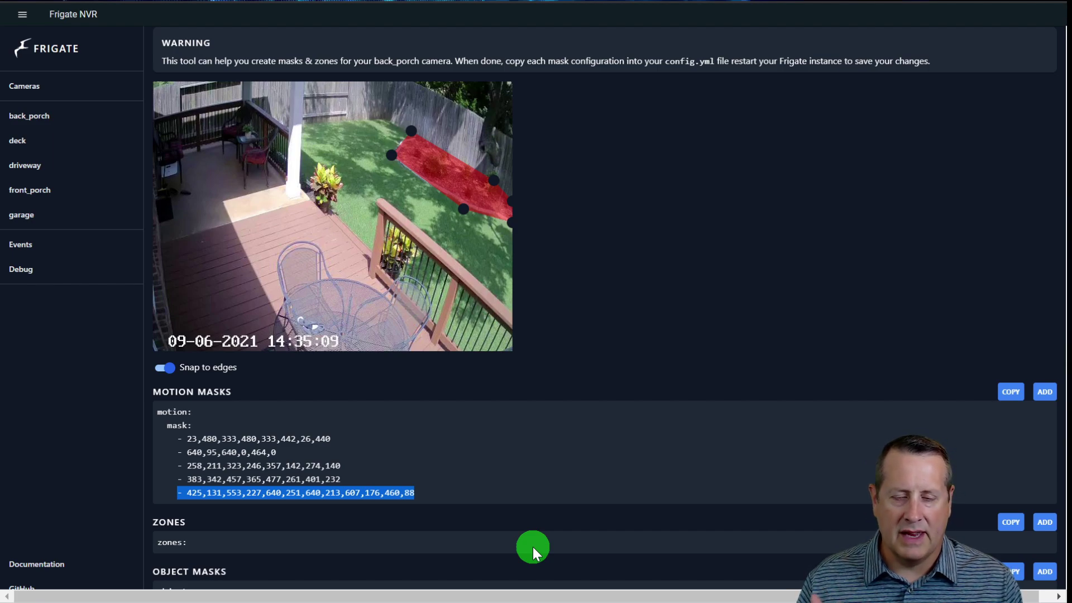
{"action": "key", "text": "alt+Tab"}
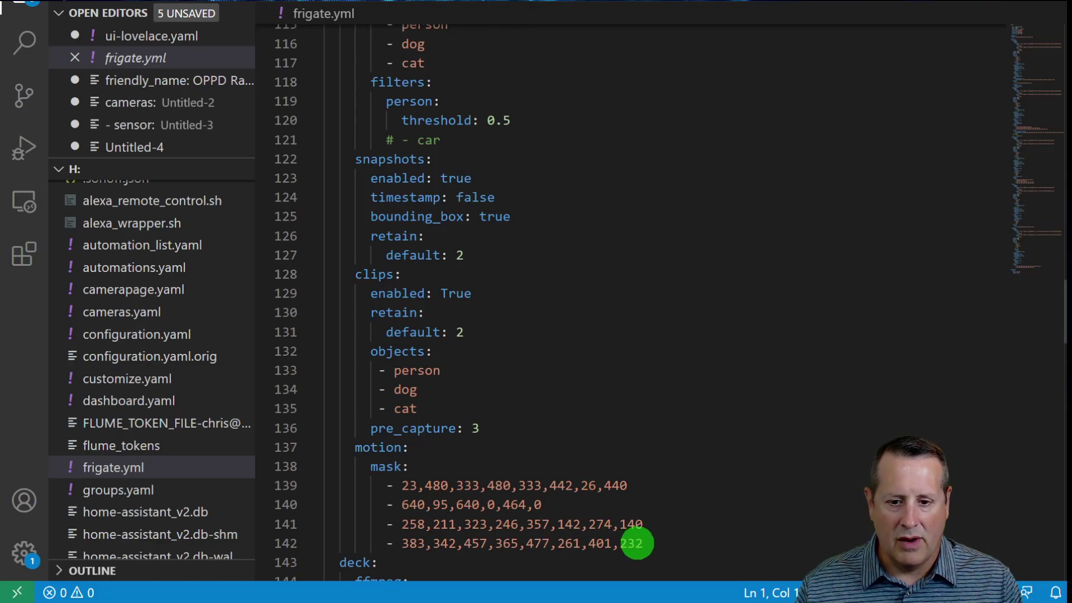
{"action": "left_click", "coordinate": [642, 542]}
{"action": "key", "text": "Return"}
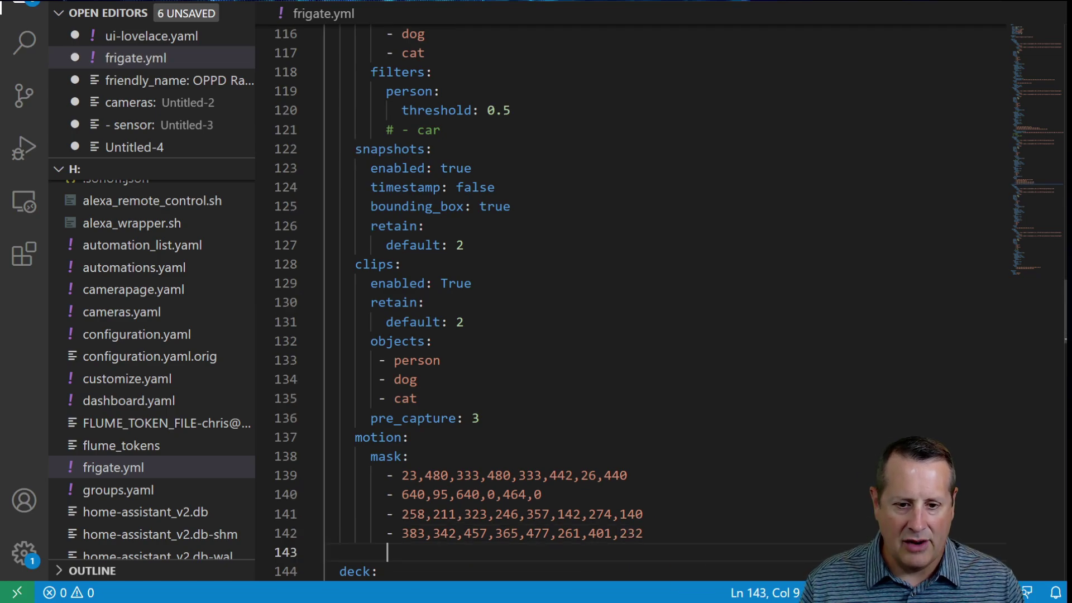
{"action": "key", "text": "ctrl+v"}
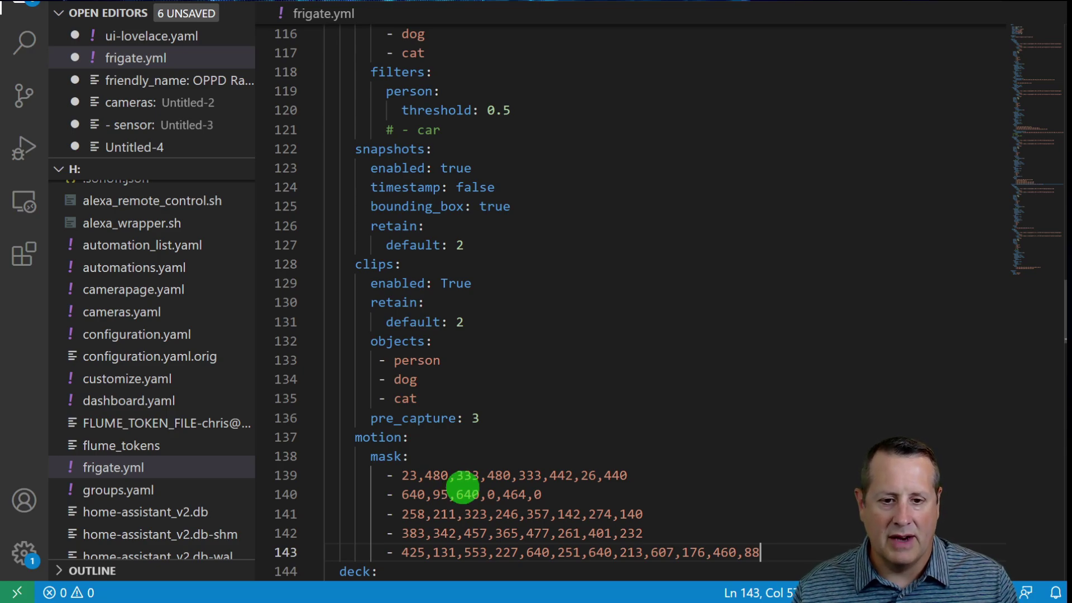
{"action": "key", "text": "ctrl+s"}
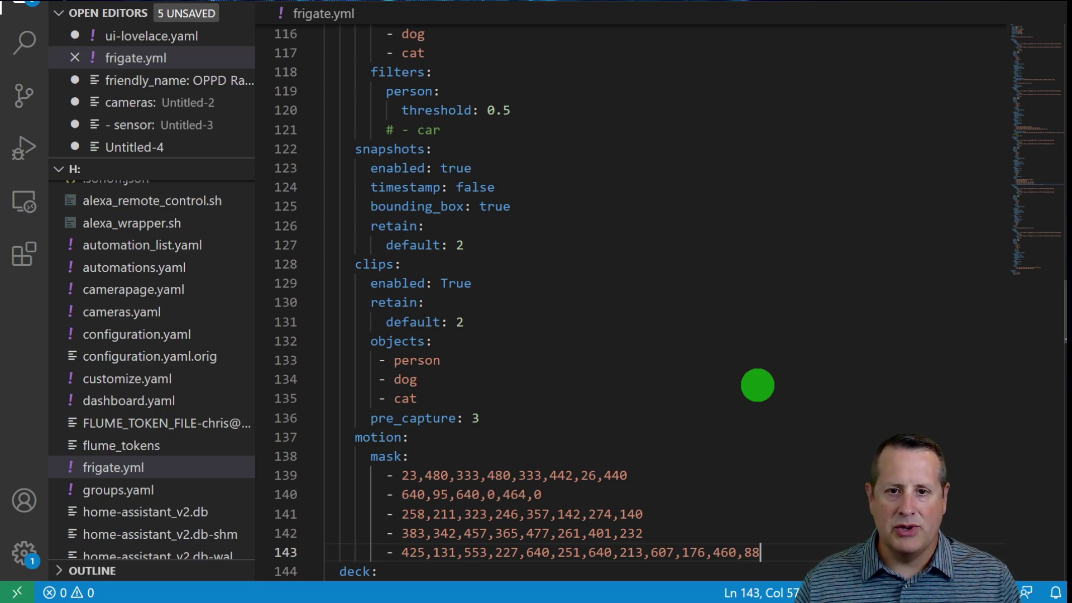
Switch back to Frigate in the browser, reopen the back_porch camera's Mask & Zone creator and check its motion mask list
{"action": "key", "text": "alt+Tab"}
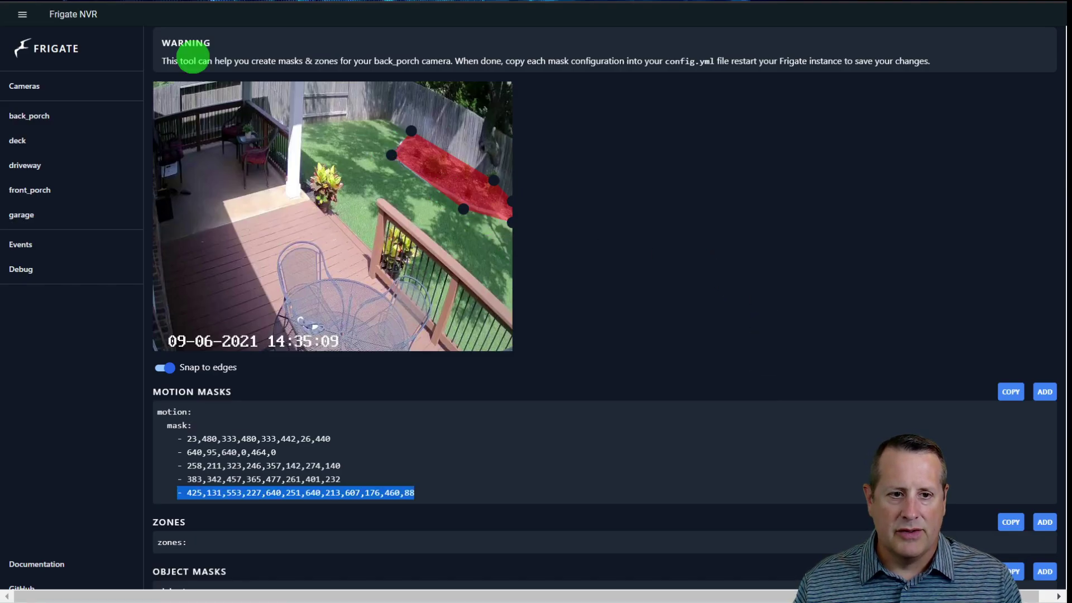
{"action": "left_click", "coordinate": [25, 17]}
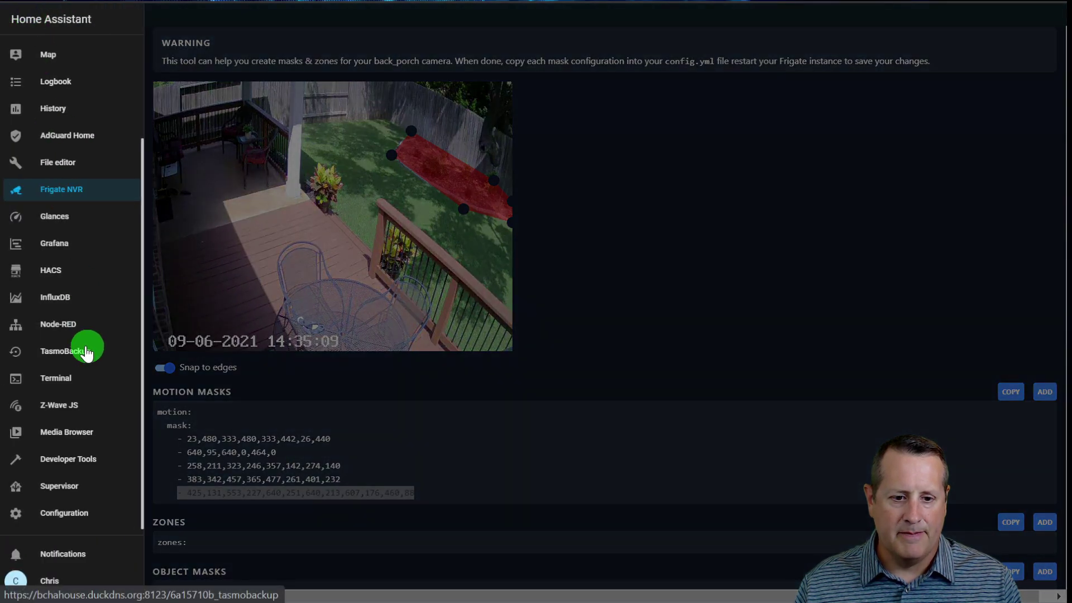
{"action": "left_click", "coordinate": [600, 313]}
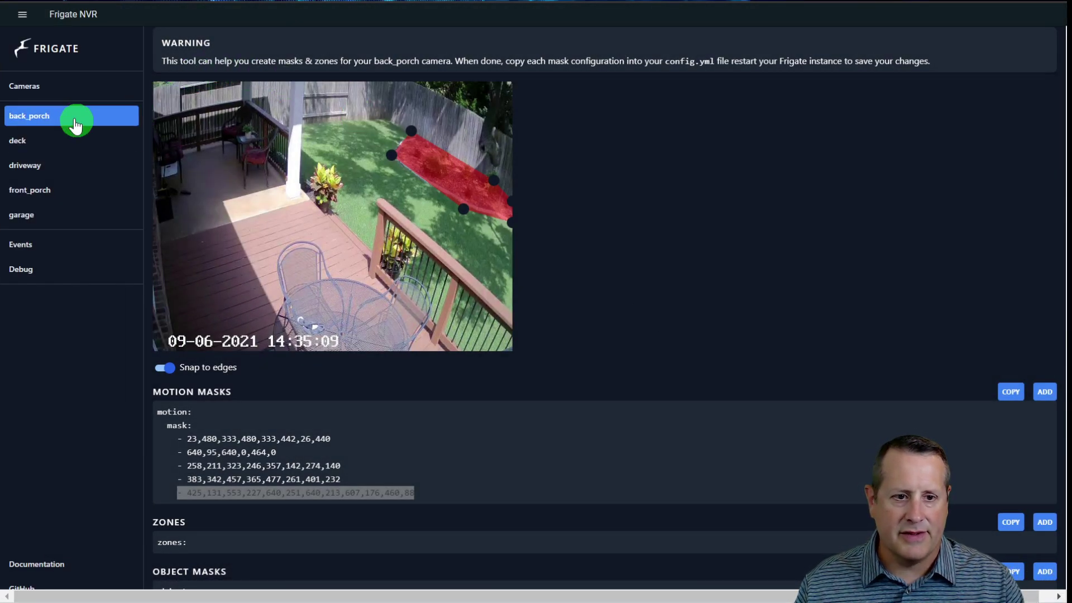
{"action": "left_click", "coordinate": [53, 118]}
{"action": "left_click", "coordinate": [34, 140]}
{"action": "left_click", "coordinate": [32, 167]}
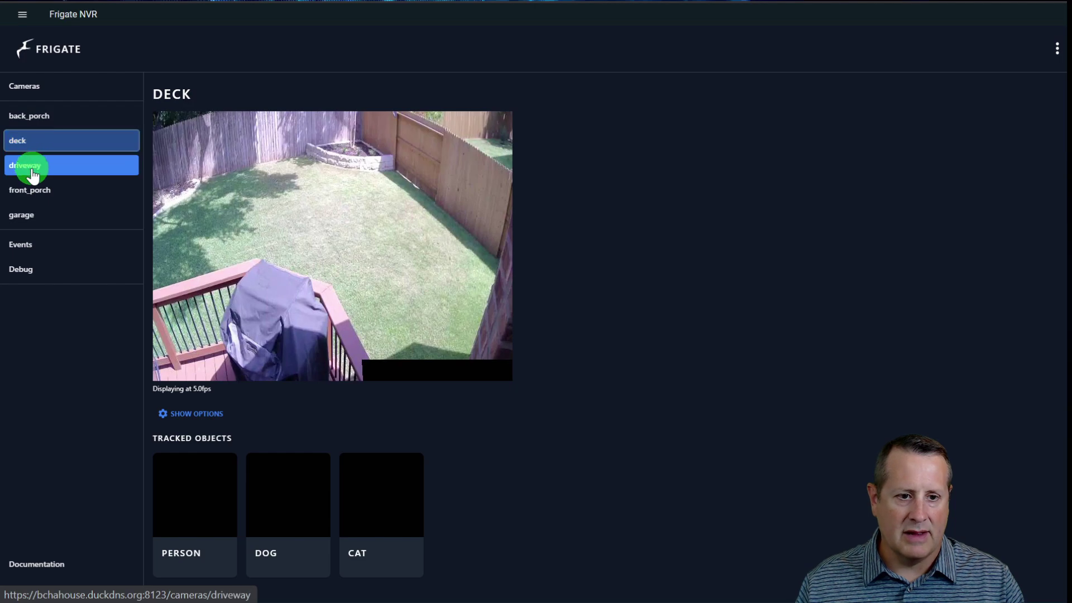
{"action": "left_click", "coordinate": [44, 116]}
{"action": "left_click", "coordinate": [195, 413]}
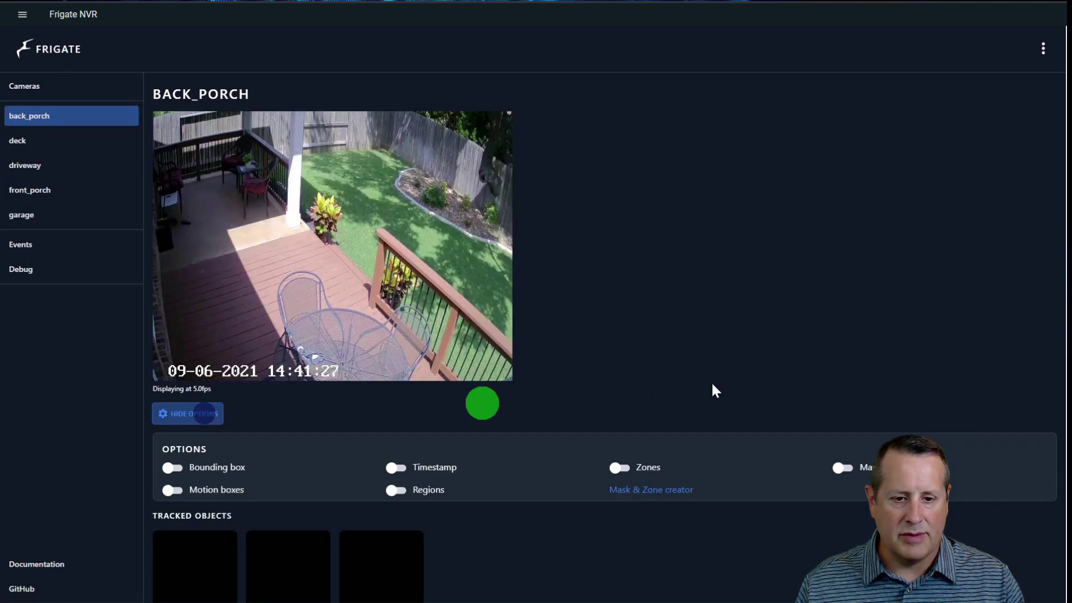
{"action": "scroll", "coordinate": [707, 359], "scroll_direction": "down", "scroll_amount": 1}
{"action": "left_click", "coordinate": [672, 424]}
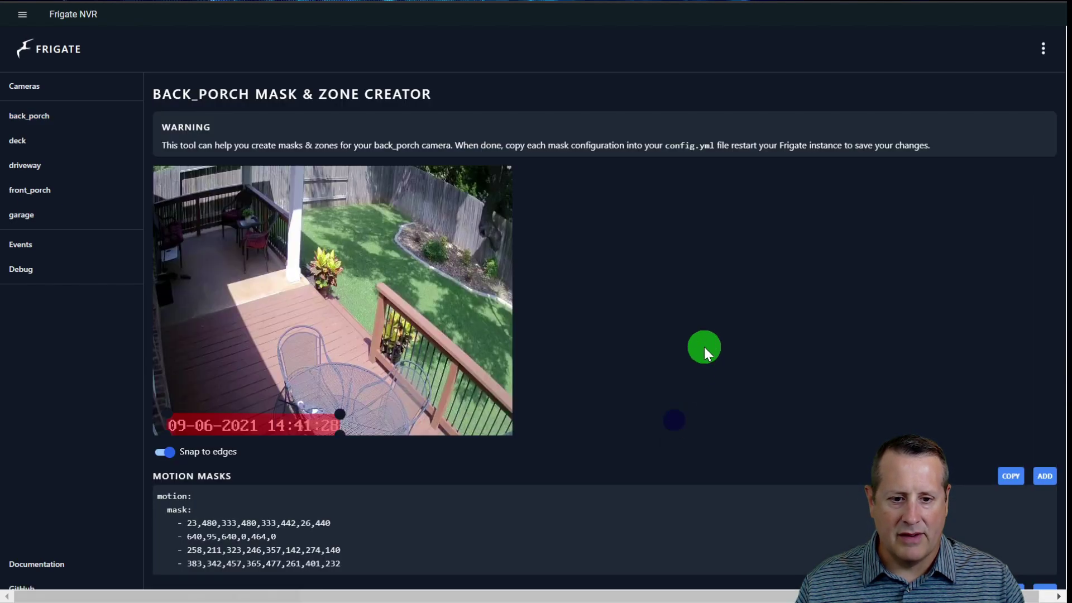
{"action": "scroll", "coordinate": [670, 385], "scroll_direction": "down", "scroll_amount": 3}
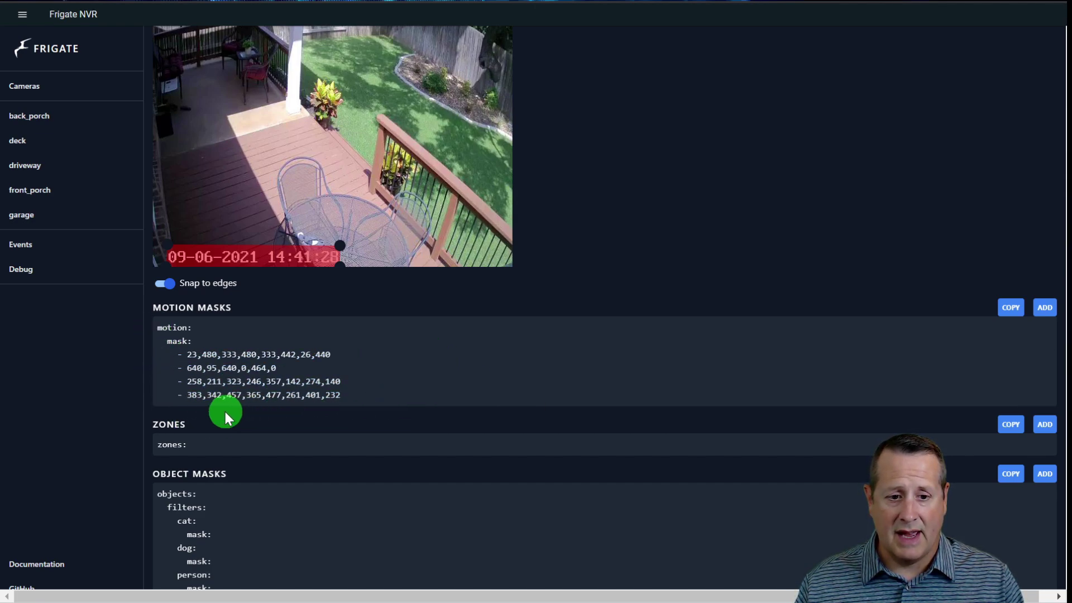
{"action": "scroll", "coordinate": [317, 420], "scroll_direction": "up", "scroll_amount": 2}
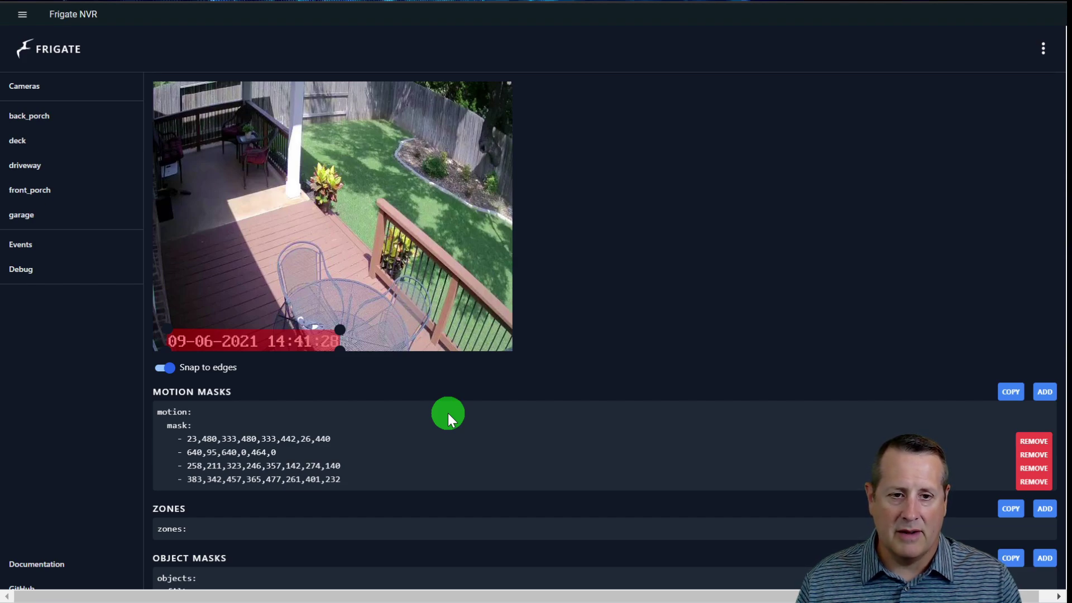
Restart the Frigate NVR add-on from Home Assistant's Supervisor and check its refreshed log
{"action": "left_click", "coordinate": [23, 15]}
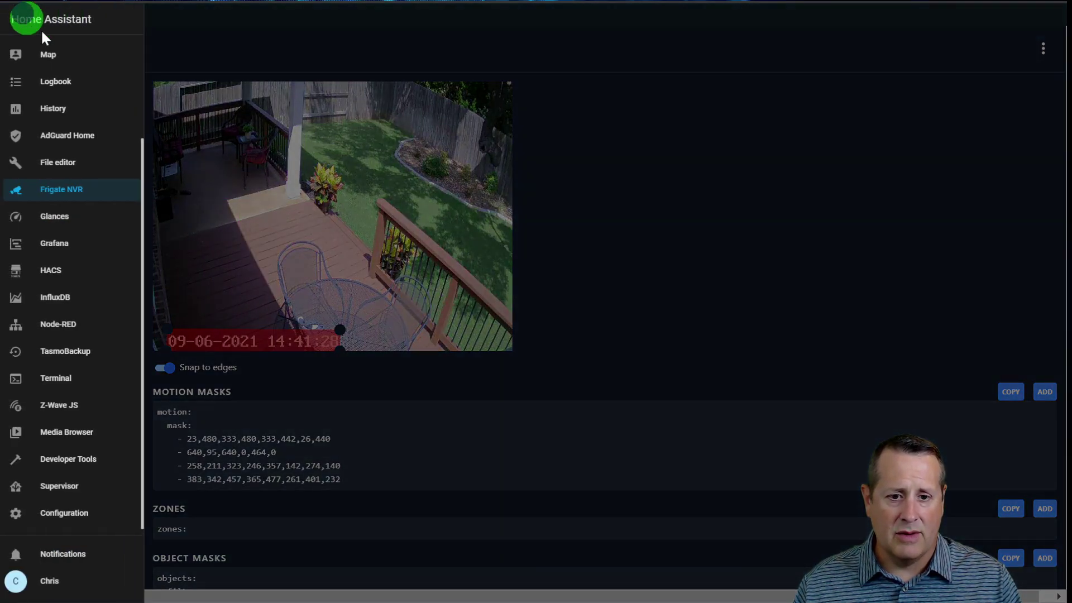
{"action": "left_click", "coordinate": [61, 485]}
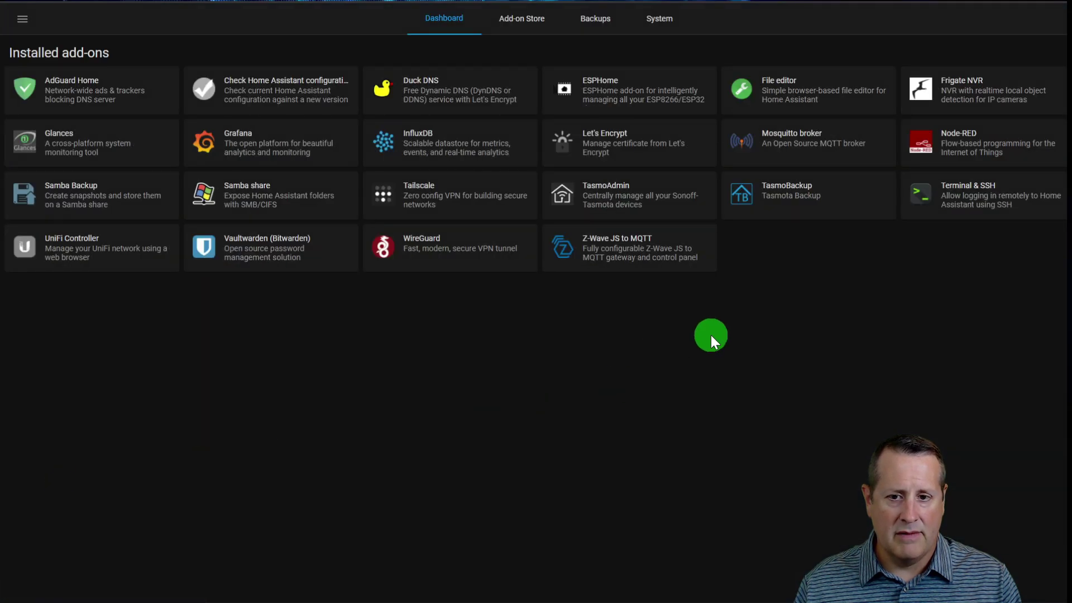
{"action": "left_click", "coordinate": [980, 149]}
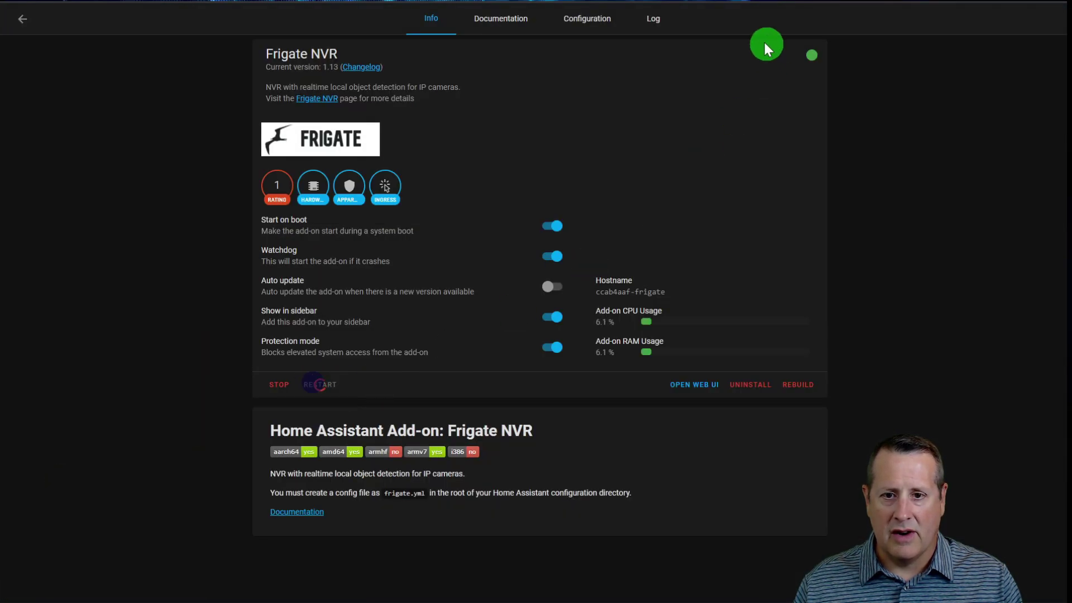
{"action": "left_click", "coordinate": [651, 18]}
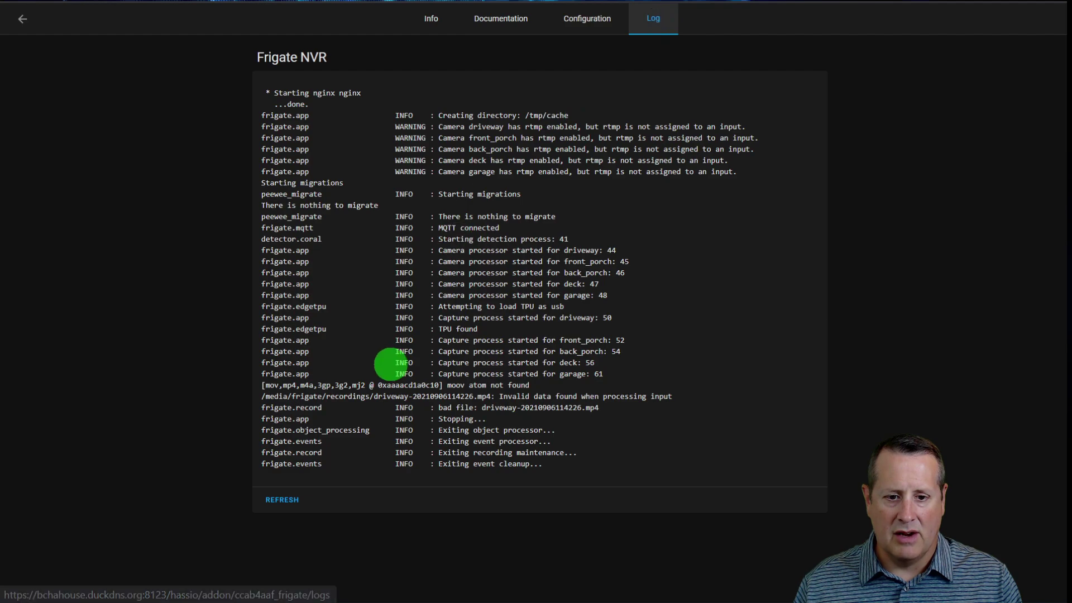
{"action": "left_click", "coordinate": [282, 499]}
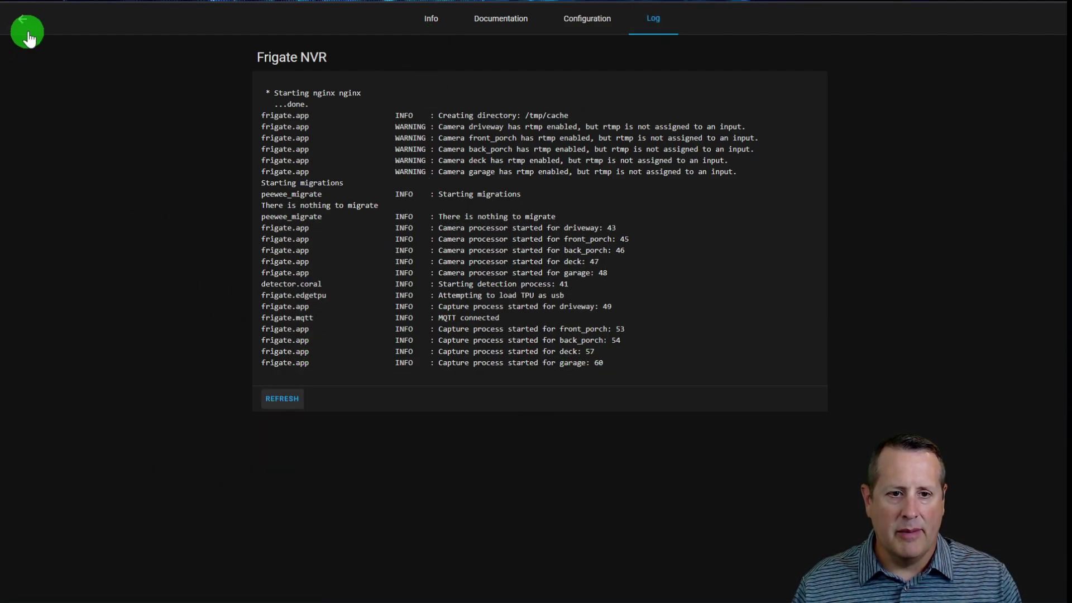
Open Frigate's web UI from the add-on's info page and bring up the Mask & Zone creator for back_porch
{"action": "left_click", "coordinate": [431, 19]}
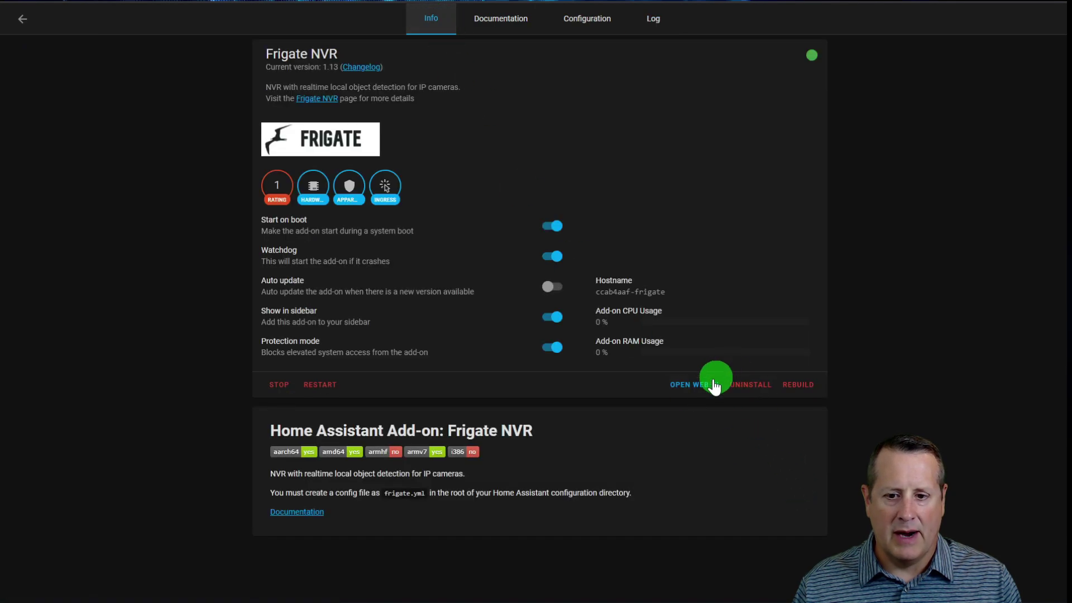
{"action": "left_click", "coordinate": [714, 385]}
{"action": "scroll", "coordinate": [402, 385], "scroll_direction": "down", "scroll_amount": 1}
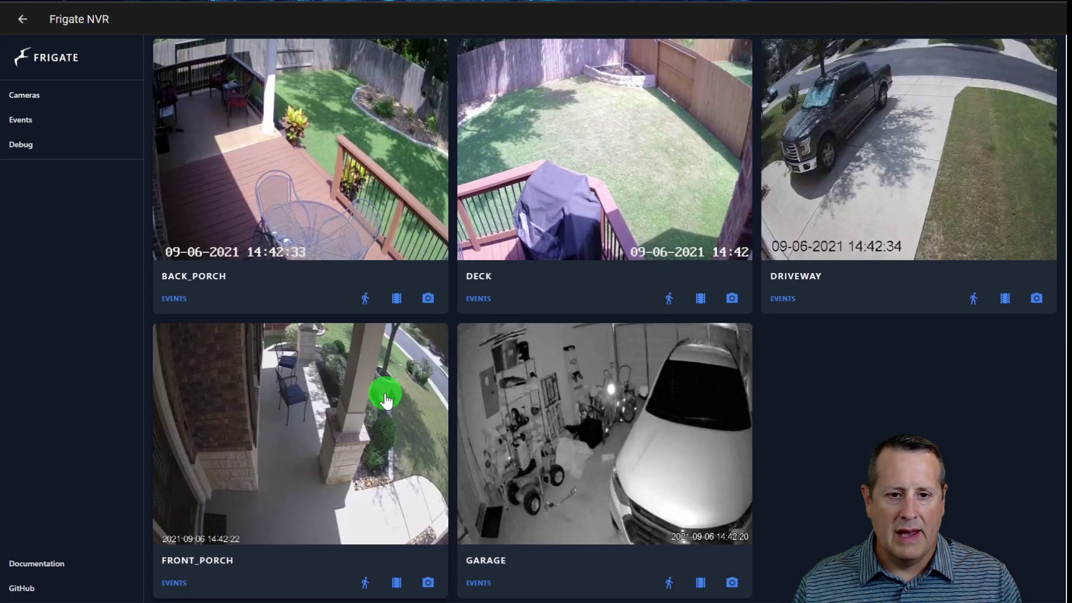
{"action": "left_click", "coordinate": [331, 109]}
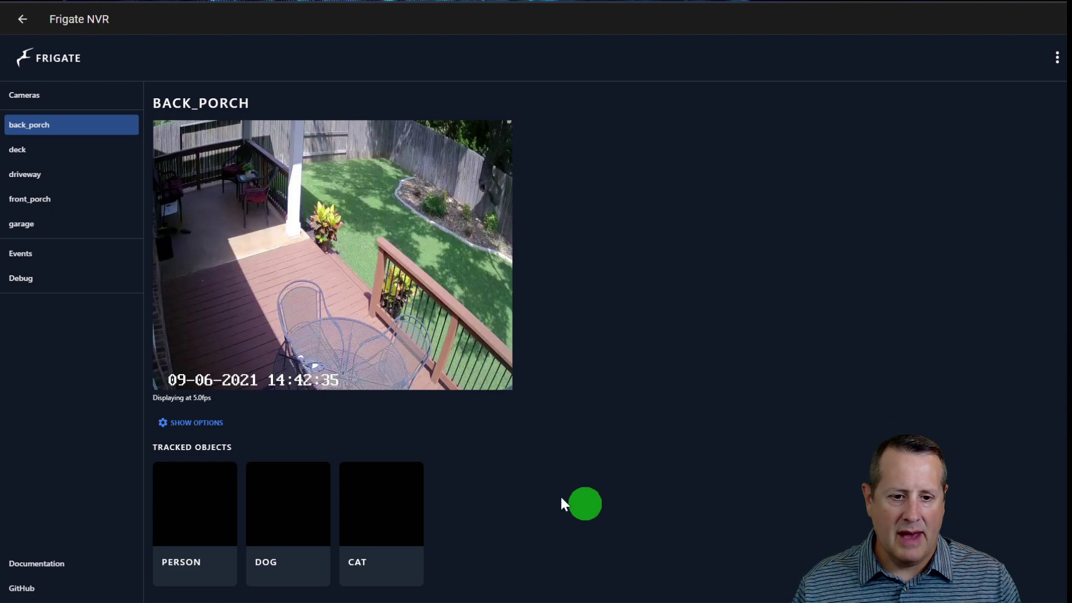
{"action": "left_click", "coordinate": [201, 423]}
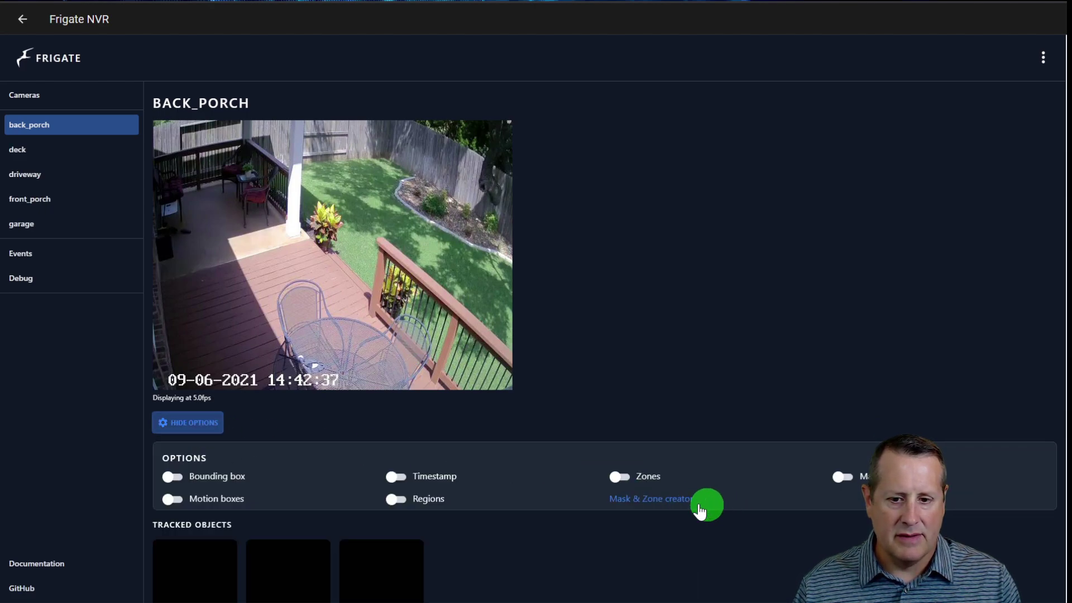
{"action": "left_click", "coordinate": [675, 499]}
Display the motion mask starting at 425,131 on the camera image to check its coverage of the flower bed
{"action": "scroll", "coordinate": [659, 463], "scroll_direction": "down", "scroll_amount": 2}
{"action": "scroll", "coordinate": [655, 447], "scroll_direction": "down", "scroll_amount": 1}
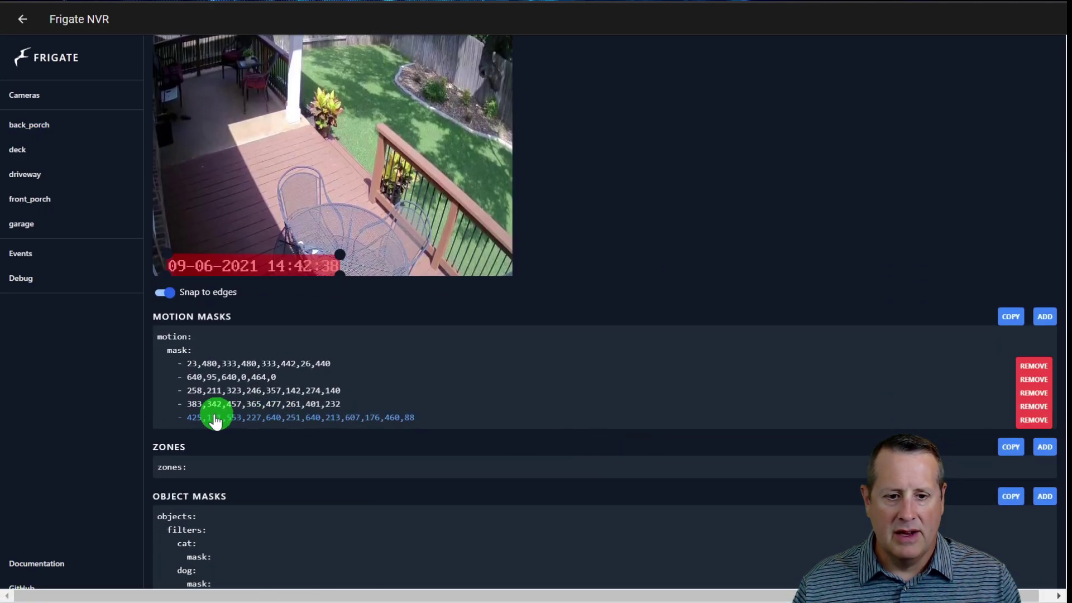
{"action": "left_click", "coordinate": [253, 418]}
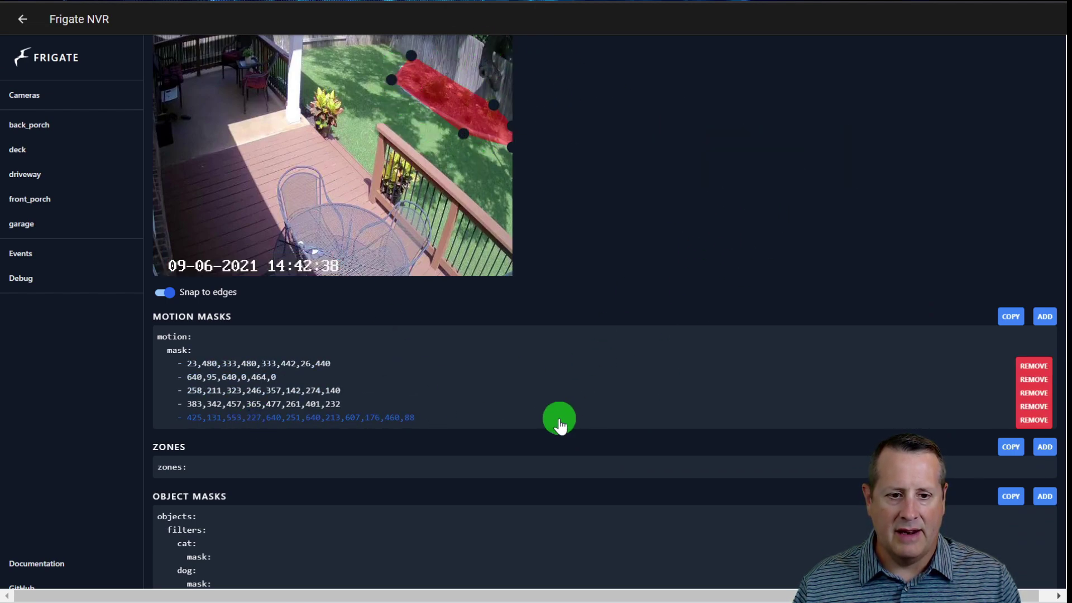
{"action": "scroll", "coordinate": [558, 424], "scroll_direction": "up", "scroll_amount": 3}
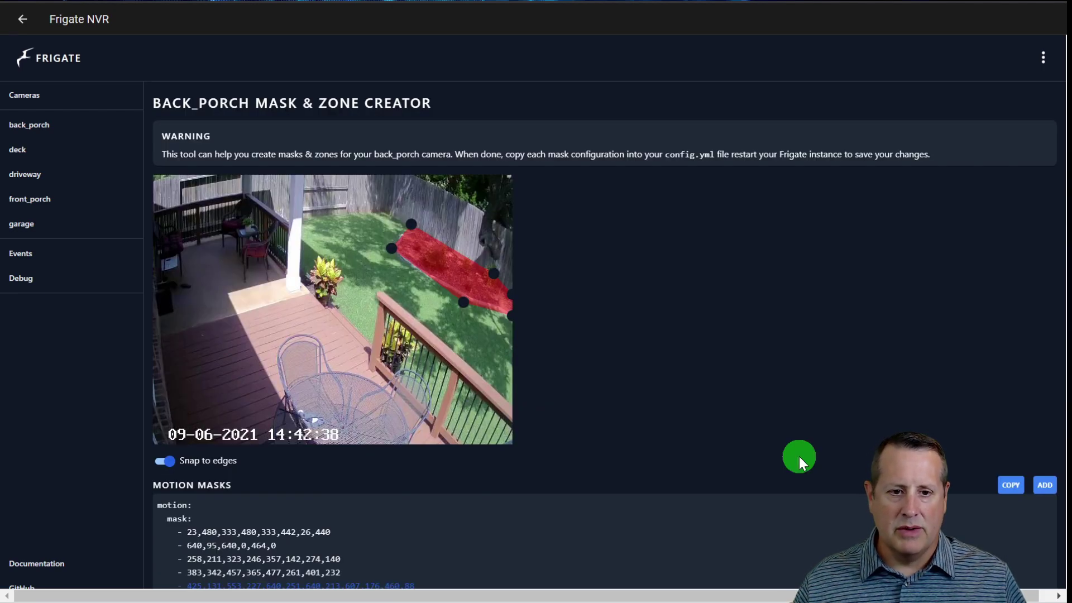
Add an object mask, outline the trees above the fence with points 640,88, 640,0, 545,0 and 467,0, and review its entry
{"action": "scroll", "coordinate": [659, 355], "scroll_direction": "down", "scroll_amount": 3}
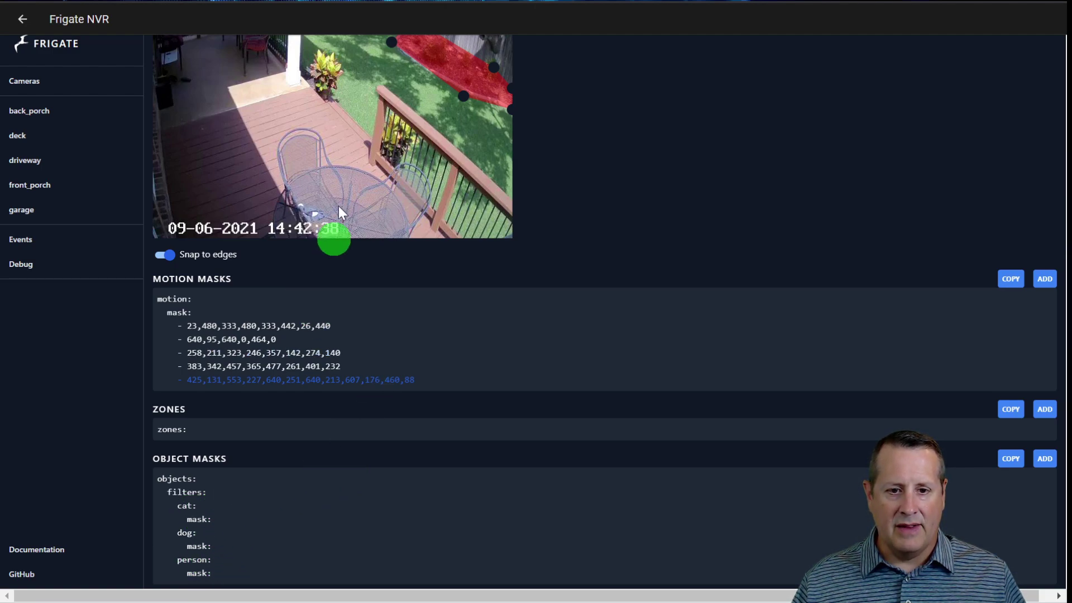
{"action": "mouse_move", "coordinate": [246, 498]}
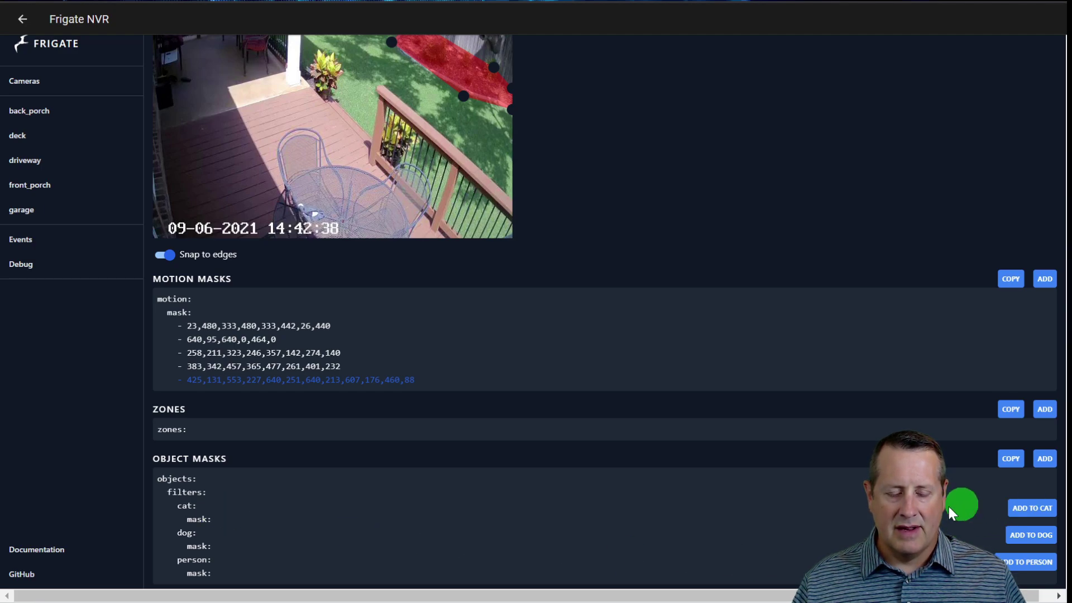
{"action": "left_click", "coordinate": [1045, 462]}
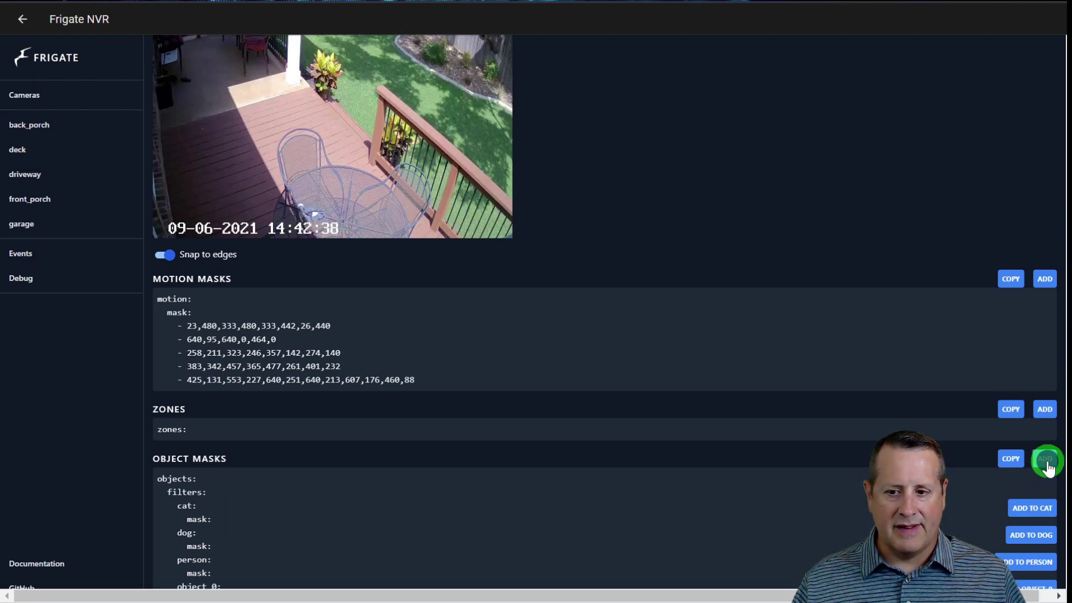
{"action": "scroll", "coordinate": [726, 256], "scroll_direction": "up", "scroll_amount": 3}
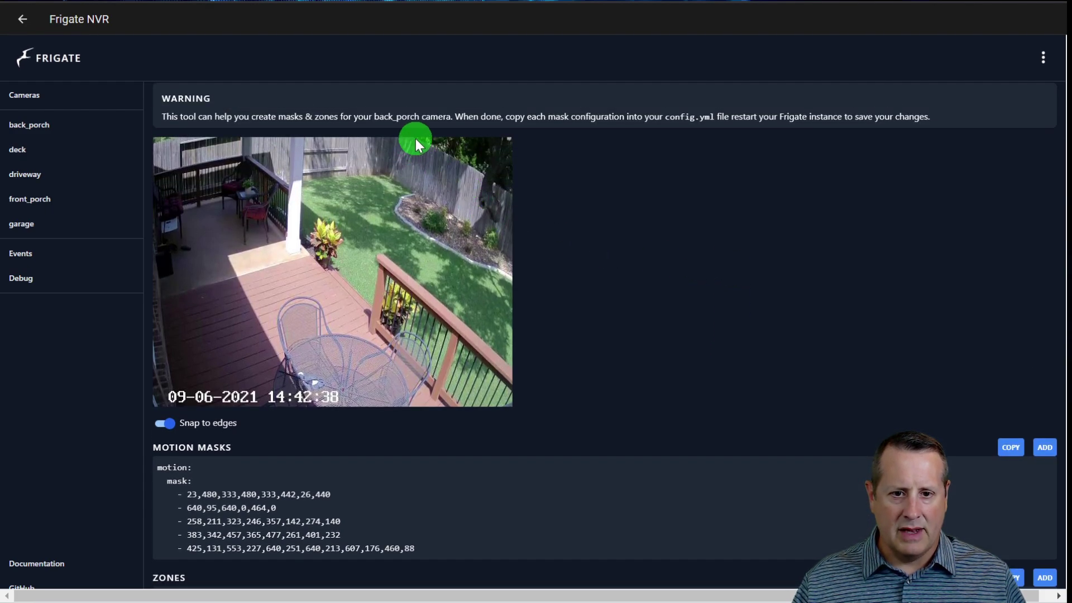
{"action": "left_click", "coordinate": [508, 152]}
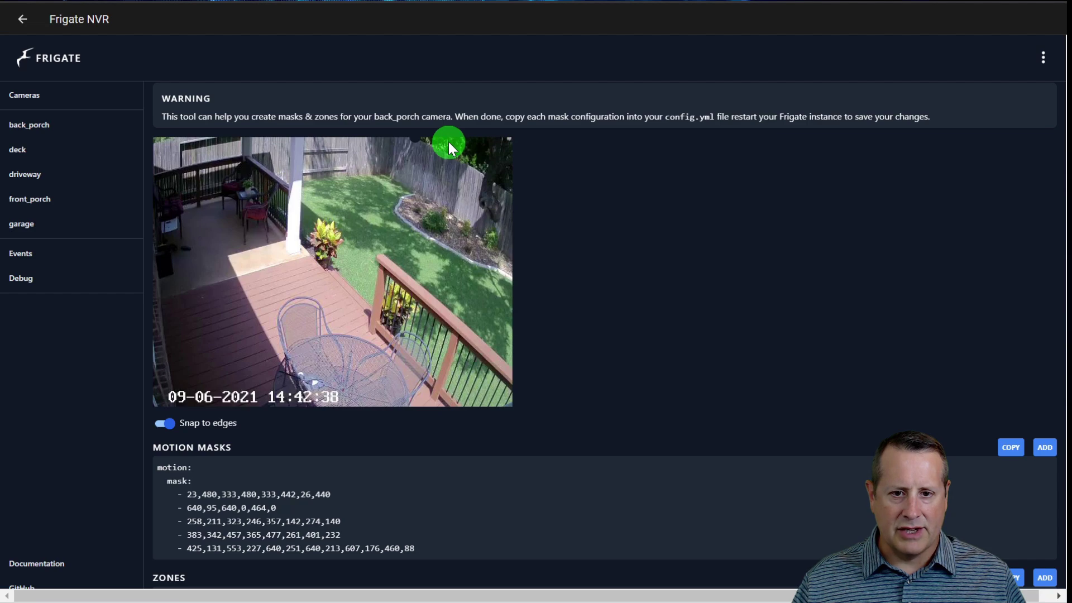
{"action": "left_click_drag", "start_coordinate": [502, 142], "coordinate": [506, 141]}
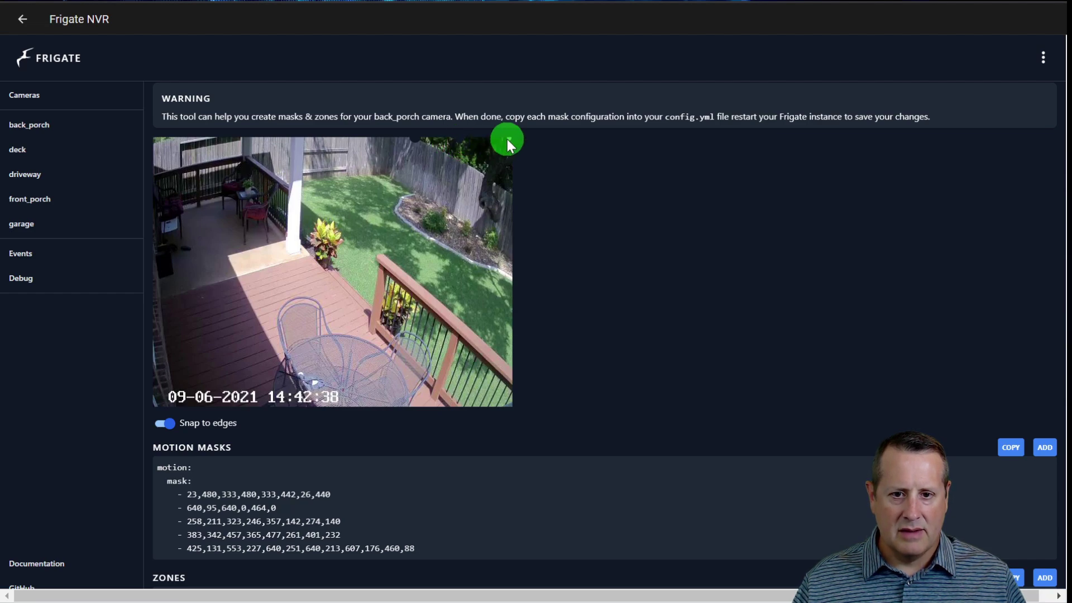
{"action": "left_click_drag", "start_coordinate": [508, 179], "coordinate": [506, 183]}
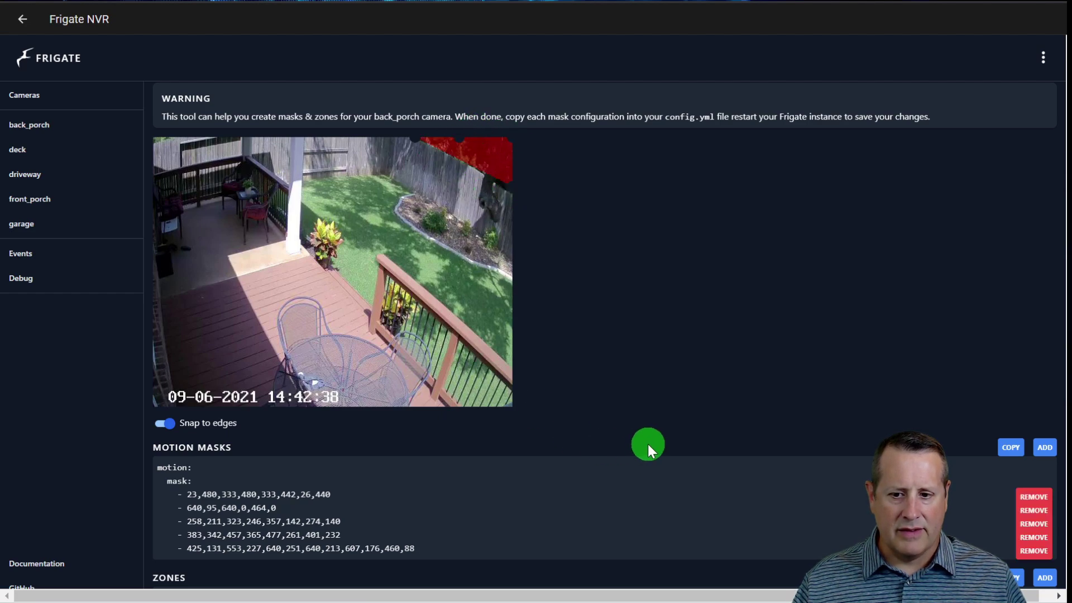
{"action": "scroll", "coordinate": [648, 443], "scroll_direction": "down", "scroll_amount": 4}
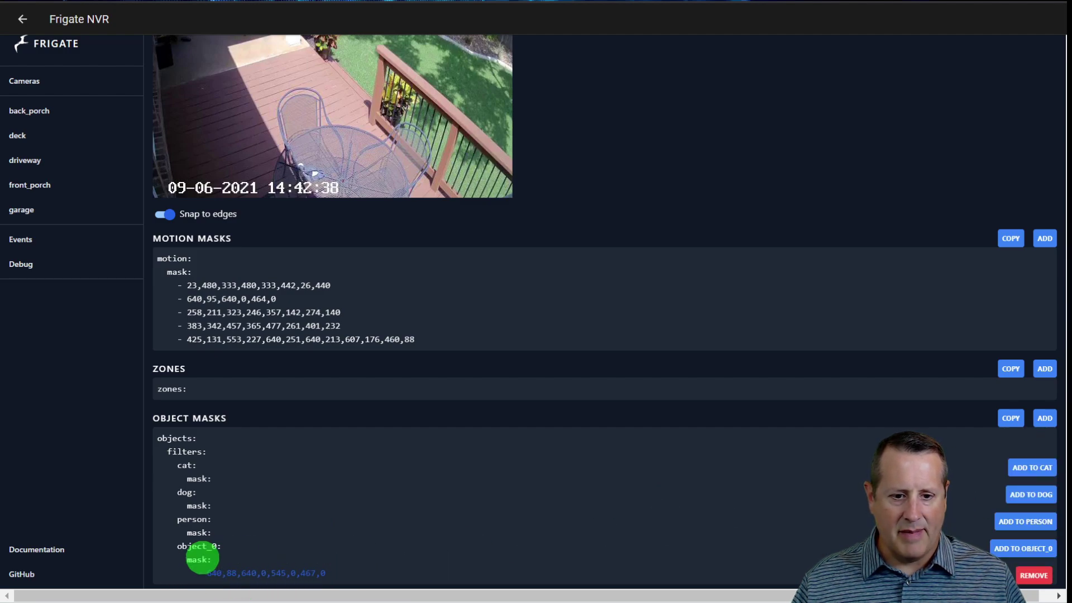
{"action": "scroll", "coordinate": [221, 432], "scroll_direction": "up", "scroll_amount": 5}
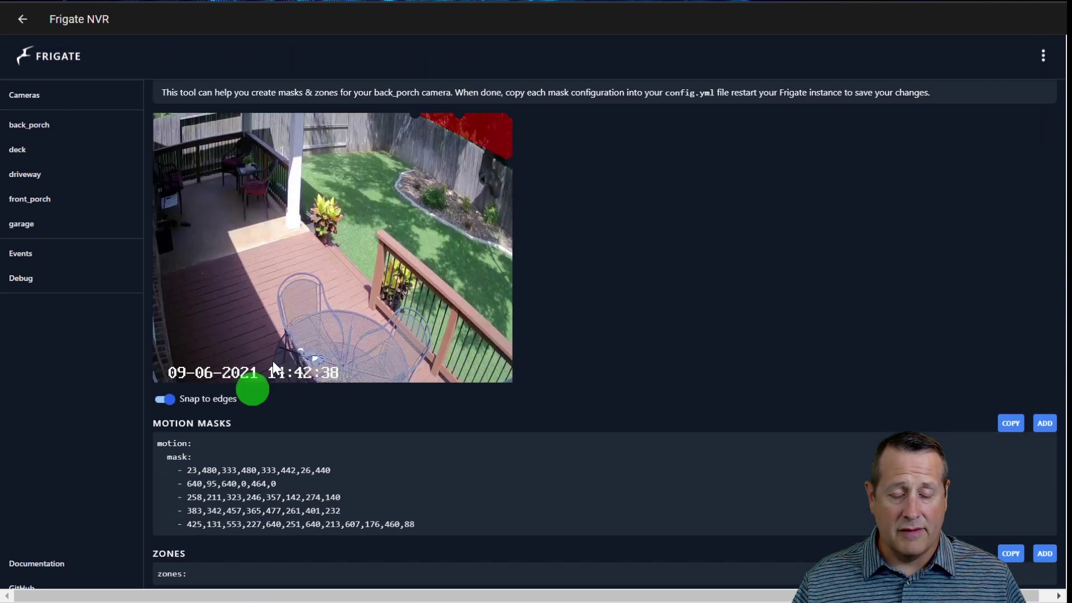
{"action": "scroll", "coordinate": [616, 390], "scroll_direction": "down", "scroll_amount": 5}
{"action": "left_click", "coordinate": [1044, 418]}
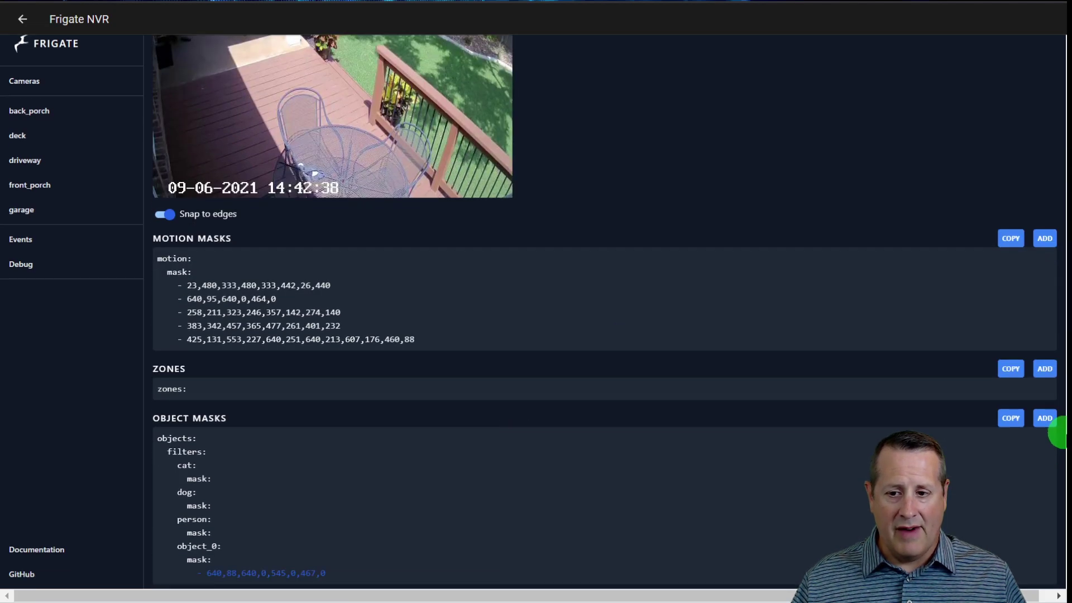
Add a person object mask over the trees with points 640,87, 640,0, 581,0 and 464,0, and remove the object_0 mask
{"action": "left_click", "coordinate": [1034, 527]}
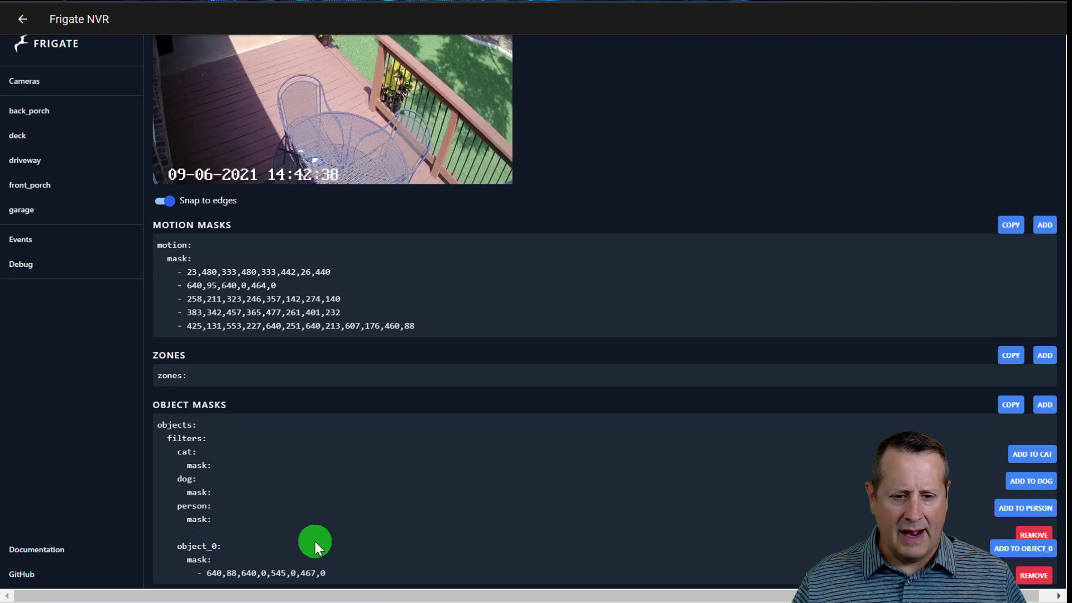
{"action": "scroll", "coordinate": [403, 399], "scroll_direction": "up", "scroll_amount": 5}
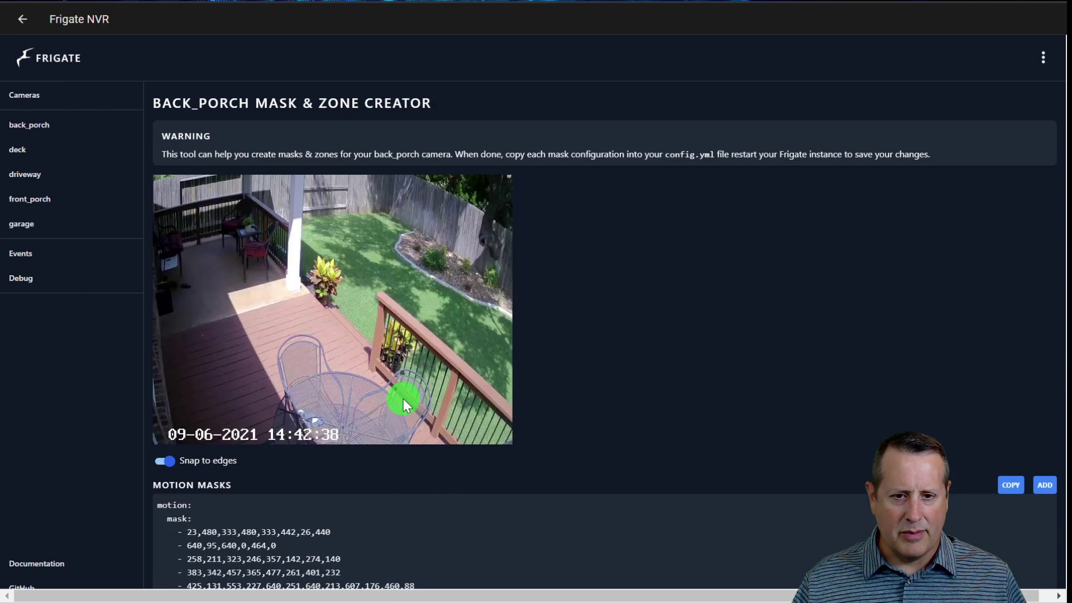
{"action": "left_click", "coordinate": [414, 173]}
{"action": "left_click", "coordinate": [477, 180]}
{"action": "left_click", "coordinate": [508, 179]}
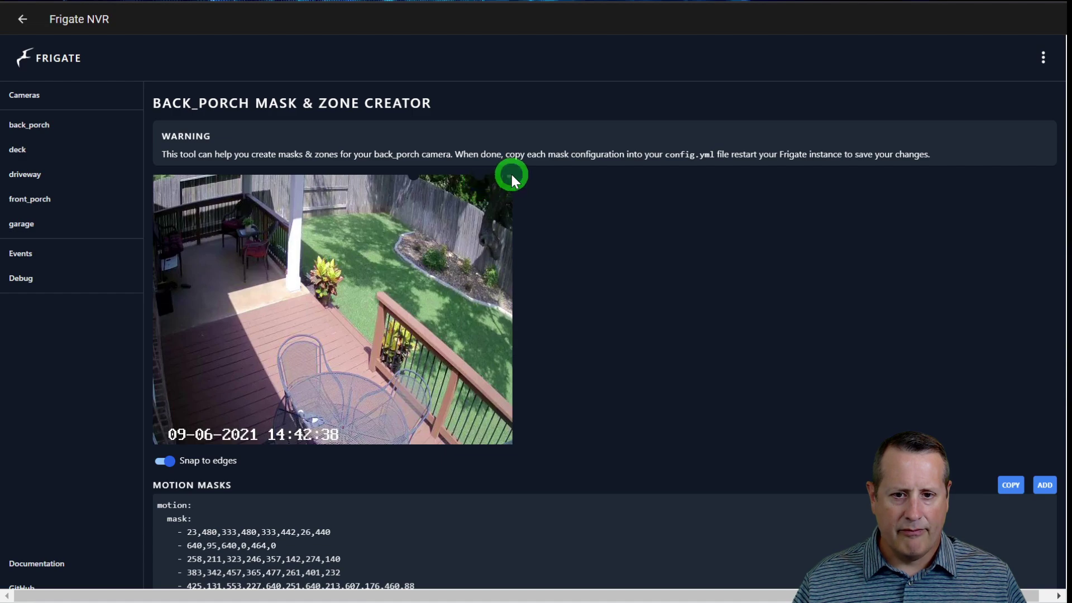
{"action": "left_click", "coordinate": [507, 222]}
{"action": "left_click", "coordinate": [444, 193]}
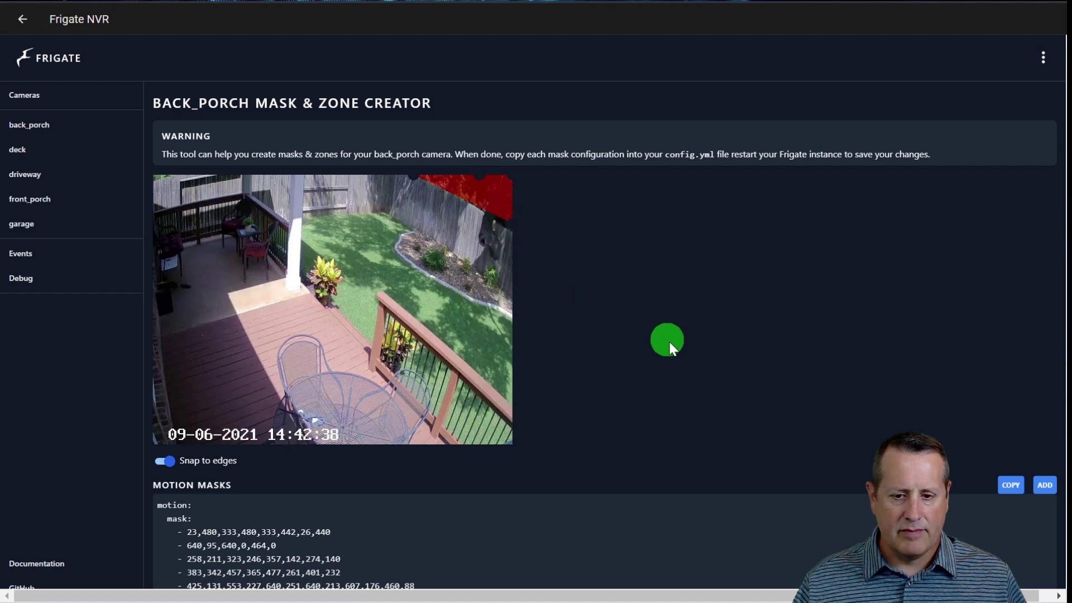
{"action": "scroll", "coordinate": [667, 342], "scroll_direction": "down", "scroll_amount": 5}
{"action": "mouse_move", "coordinate": [376, 483]}
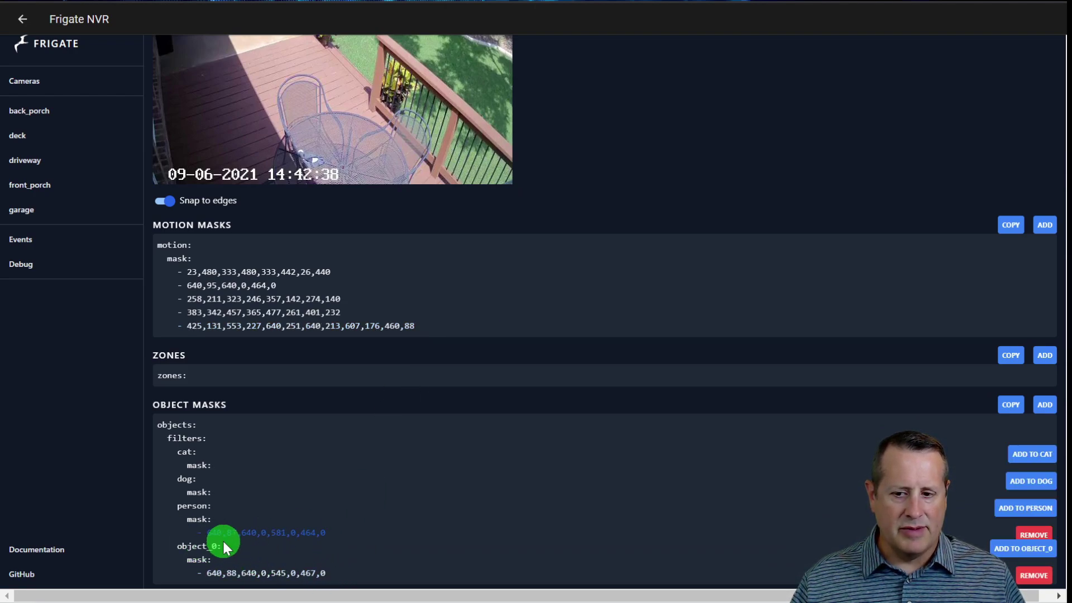
{"action": "left_click", "coordinate": [1032, 577]}
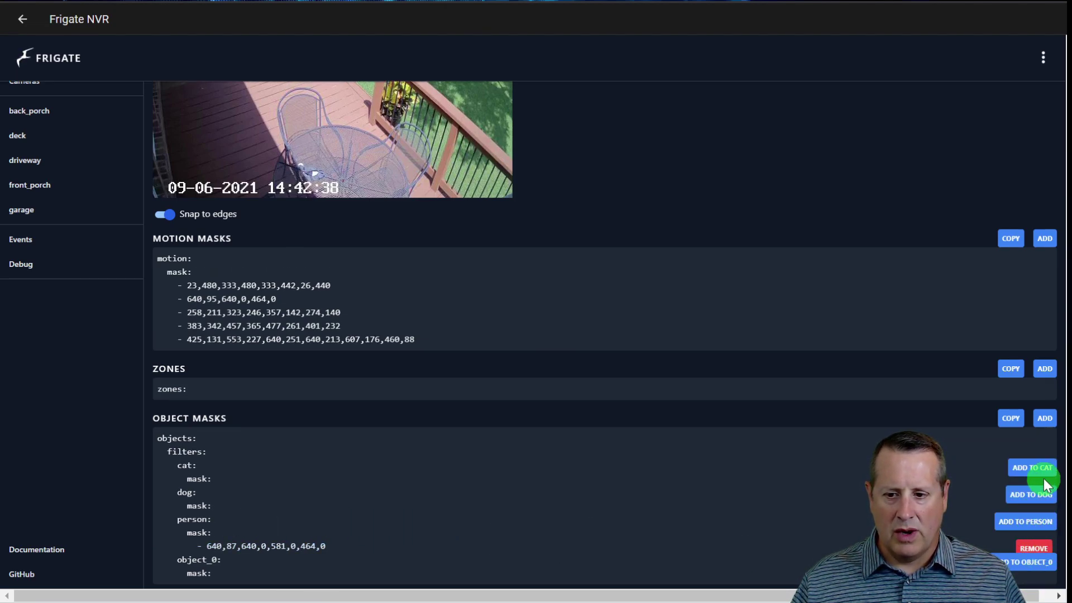
Compare the back_porch camera image with the motion mask, zone and object mask lists
{"action": "scroll", "coordinate": [997, 507], "scroll_direction": "up", "scroll_amount": 3}
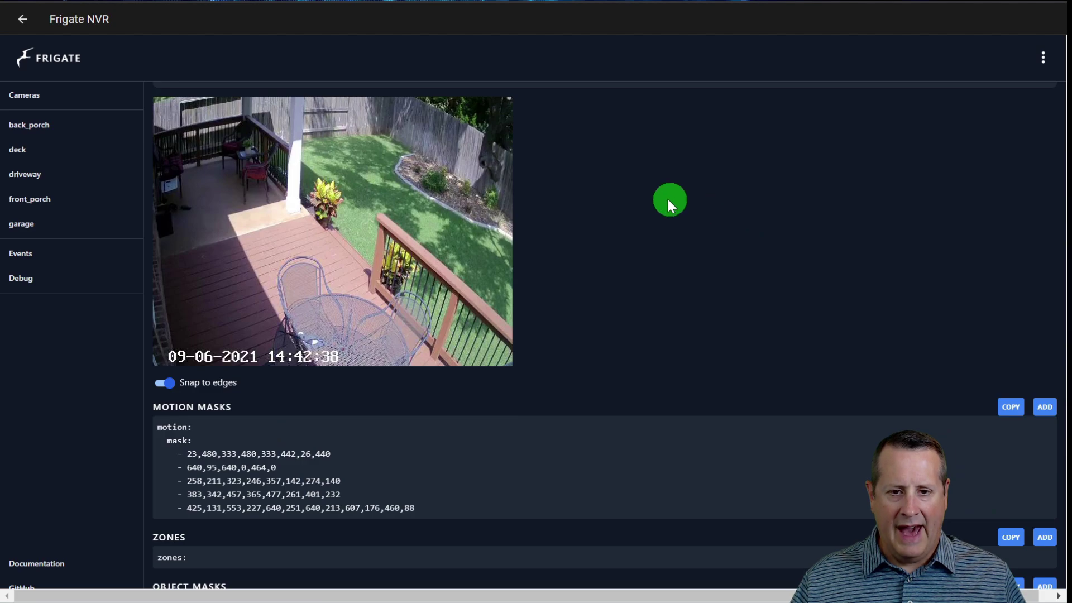
{"action": "scroll", "coordinate": [862, 367], "scroll_direction": "down", "scroll_amount": 3}
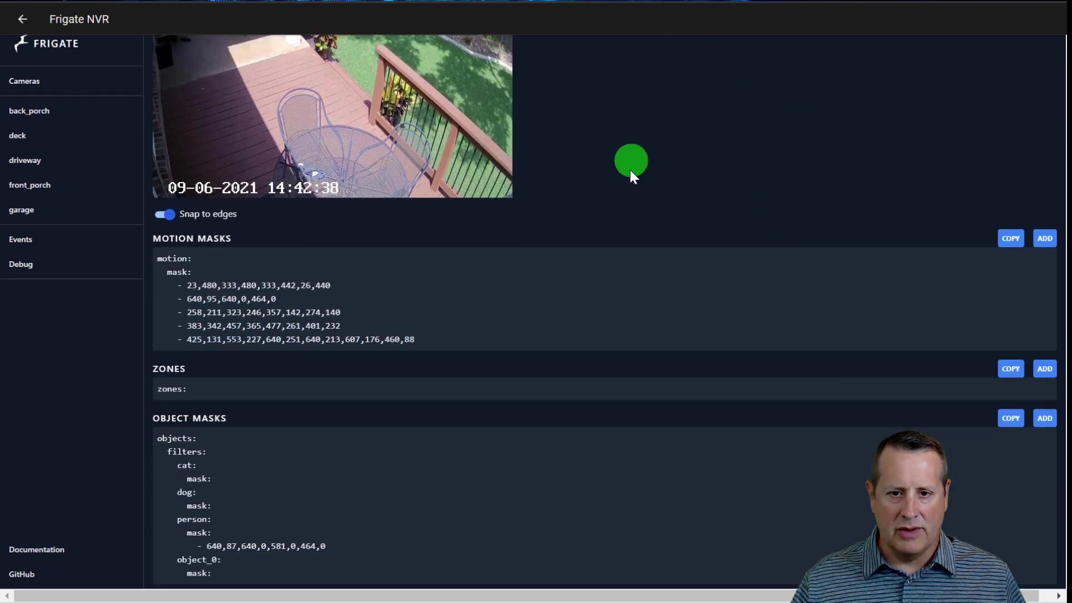
{"action": "scroll", "coordinate": [456, 142], "scroll_direction": "up", "scroll_amount": 5}
{"action": "scroll", "coordinate": [708, 300], "scroll_direction": "down", "scroll_amount": 4}
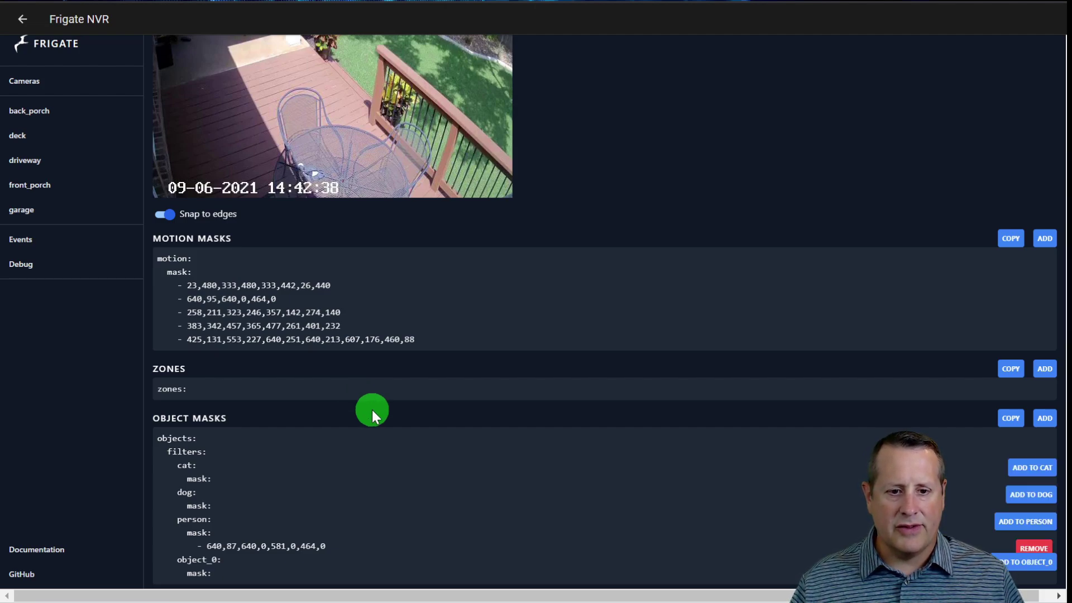
{"action": "scroll", "coordinate": [407, 366], "scroll_direction": "up", "scroll_amount": 2}
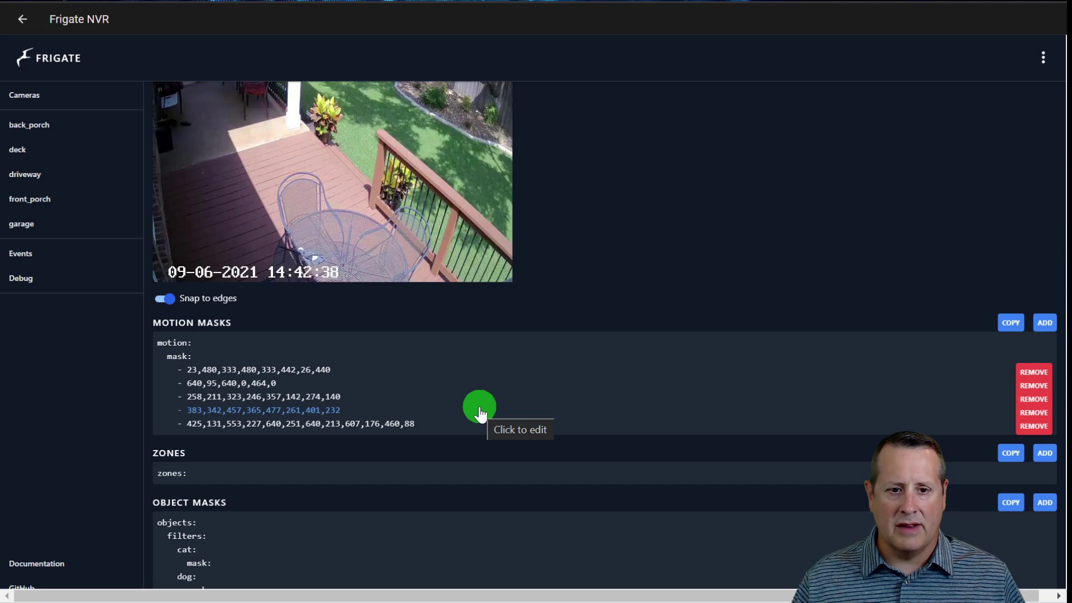
{"action": "scroll", "coordinate": [496, 399], "scroll_direction": "down", "scroll_amount": 2}
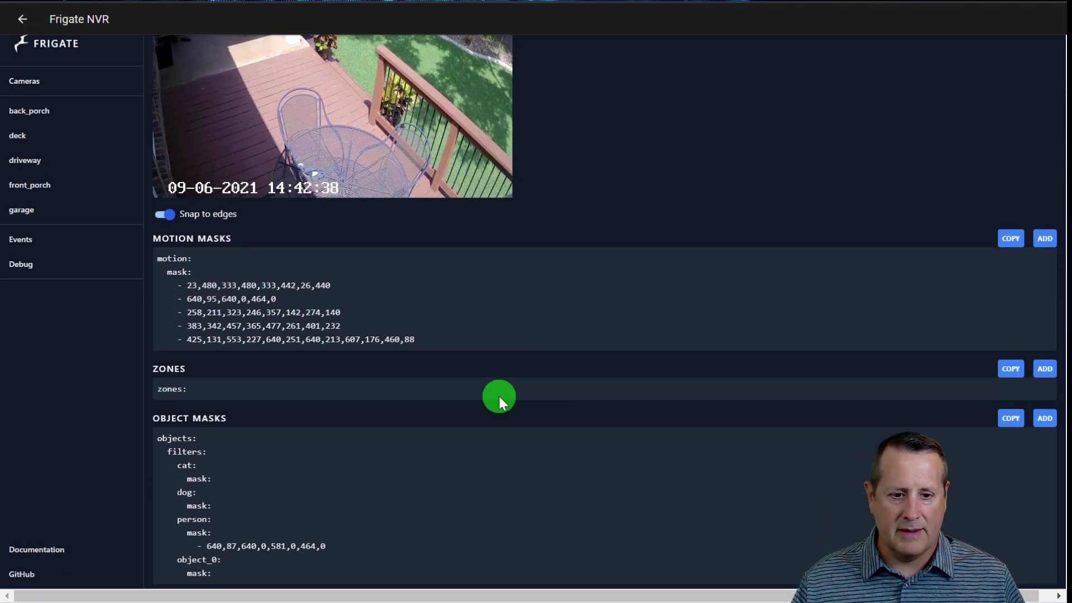
{"action": "scroll", "coordinate": [533, 451], "scroll_direction": "up", "scroll_amount": 4}
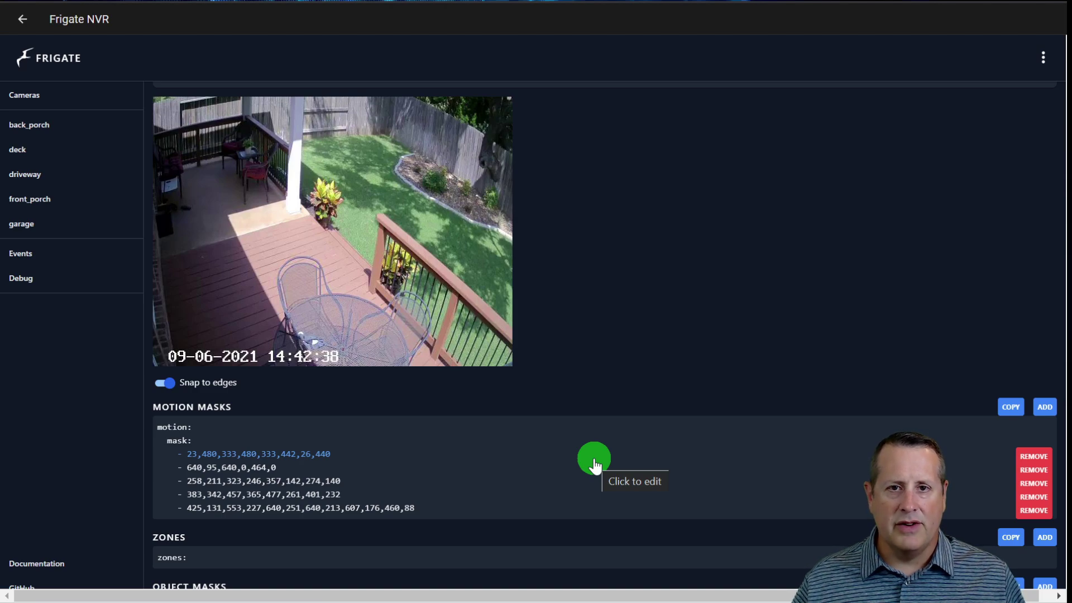
{"action": "scroll", "coordinate": [748, 209], "scroll_direction": "down", "scroll_amount": 1}
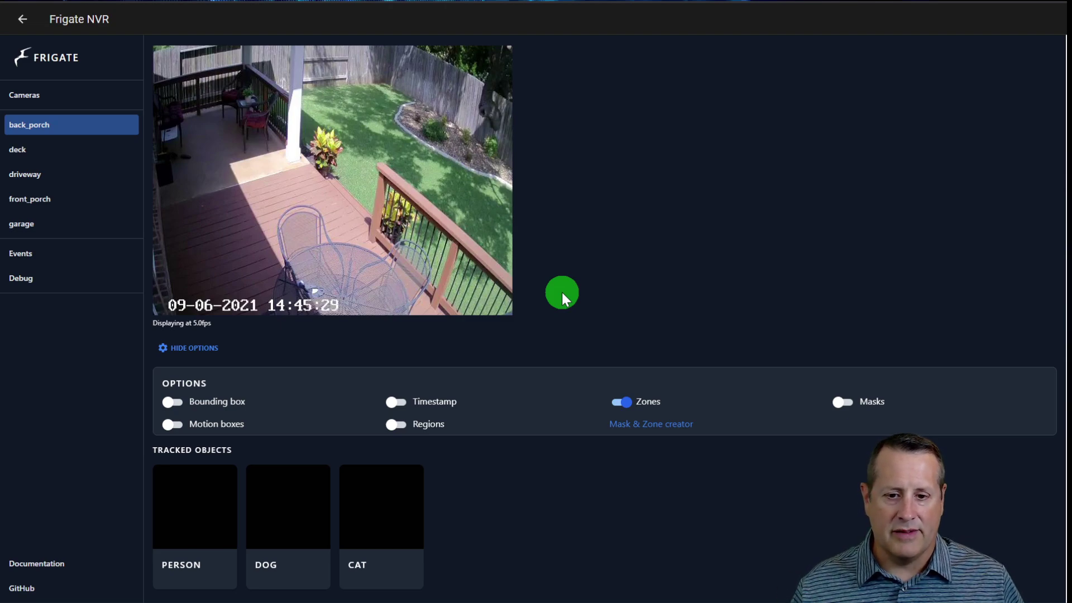
Open the Mask & Zone creator for back_porch again and add a new zone
{"action": "left_click", "coordinate": [676, 423]}
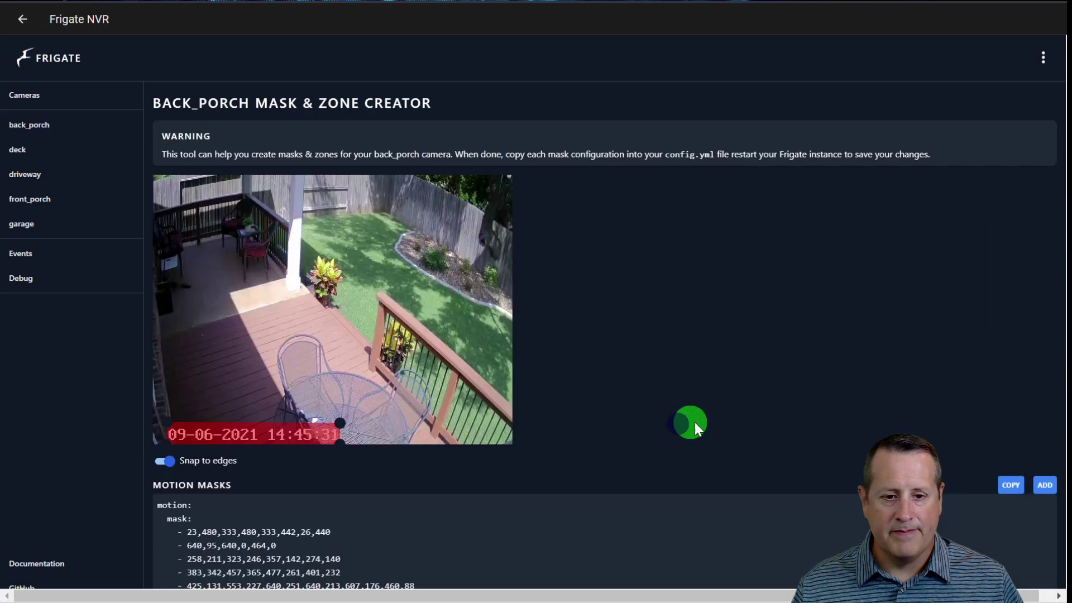
{"action": "scroll", "coordinate": [602, 391], "scroll_direction": "down", "scroll_amount": 3}
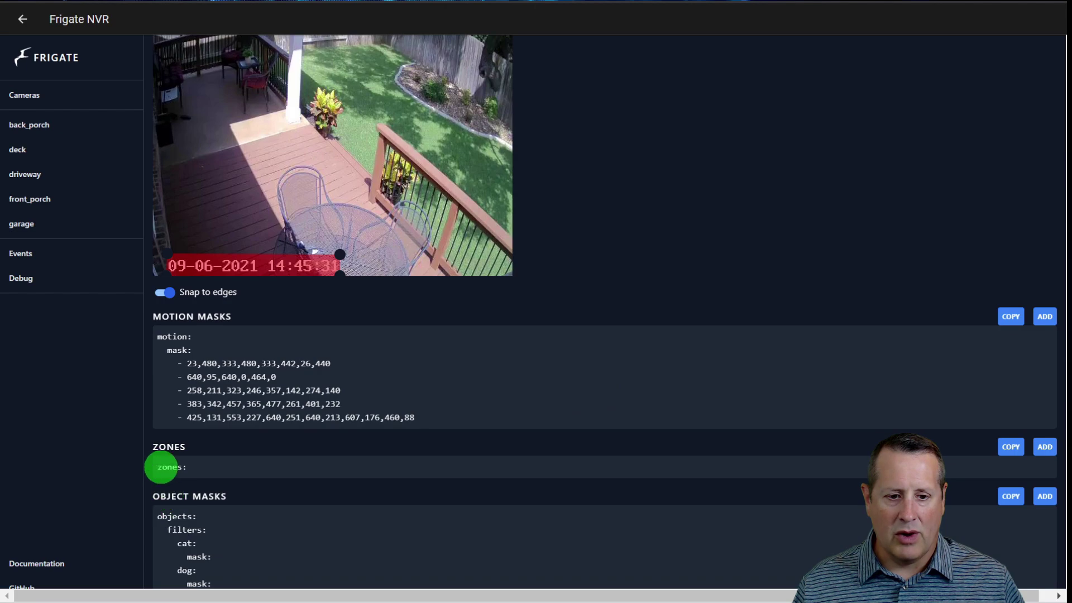
{"action": "left_click", "coordinate": [1043, 450]}
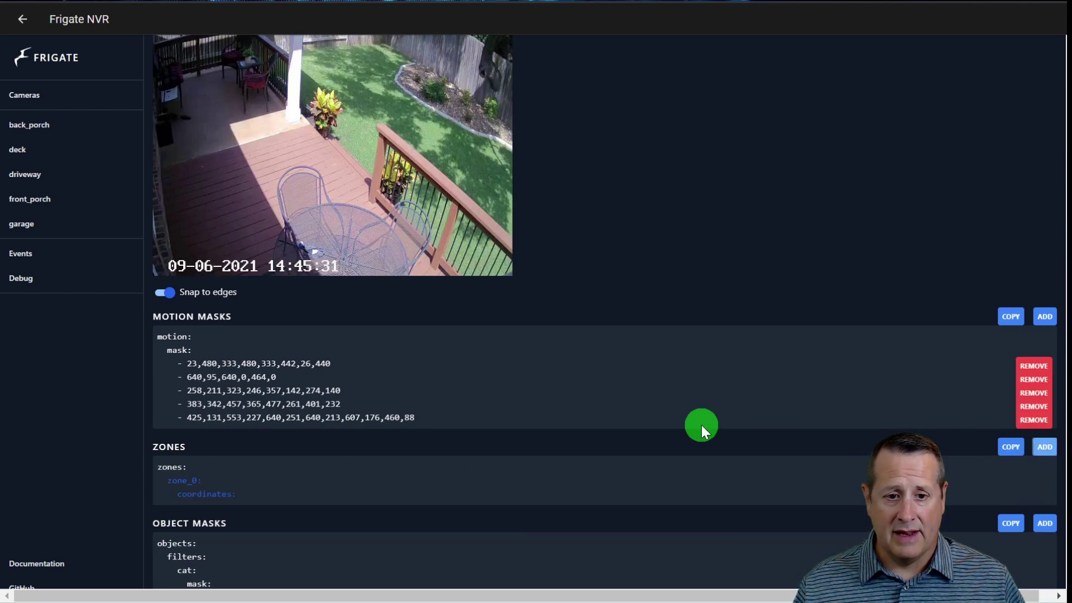
Outline the zone along the porch's back rail and the deck railing to 557,364, moving the point beside the plants to 385,216
{"action": "scroll", "coordinate": [487, 447], "scroll_direction": "up", "scroll_amount": 3}
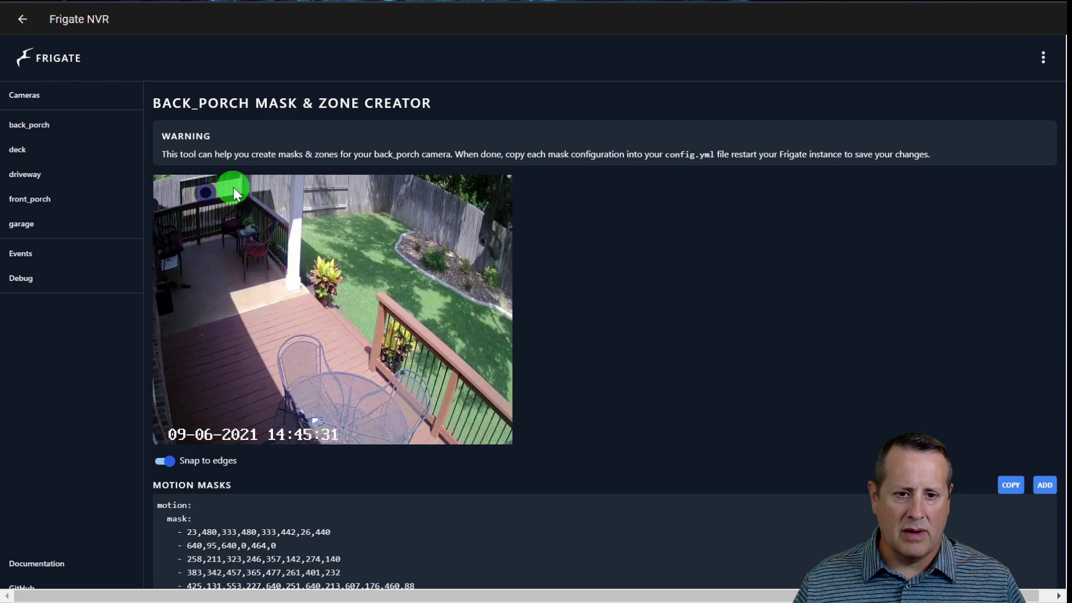
{"action": "left_click", "coordinate": [250, 186]}
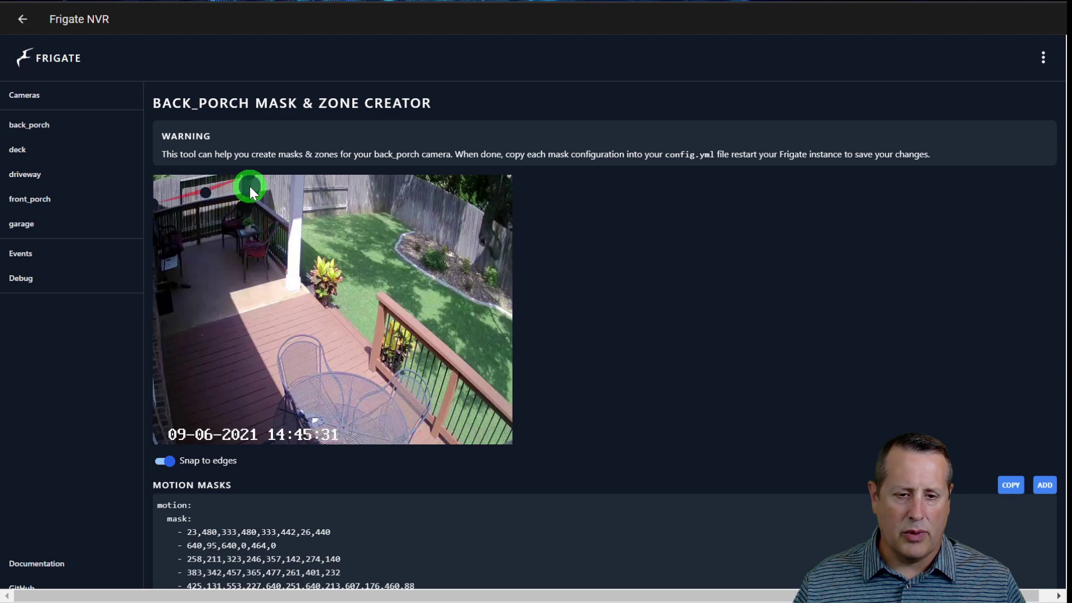
{"action": "left_click", "coordinate": [283, 222]}
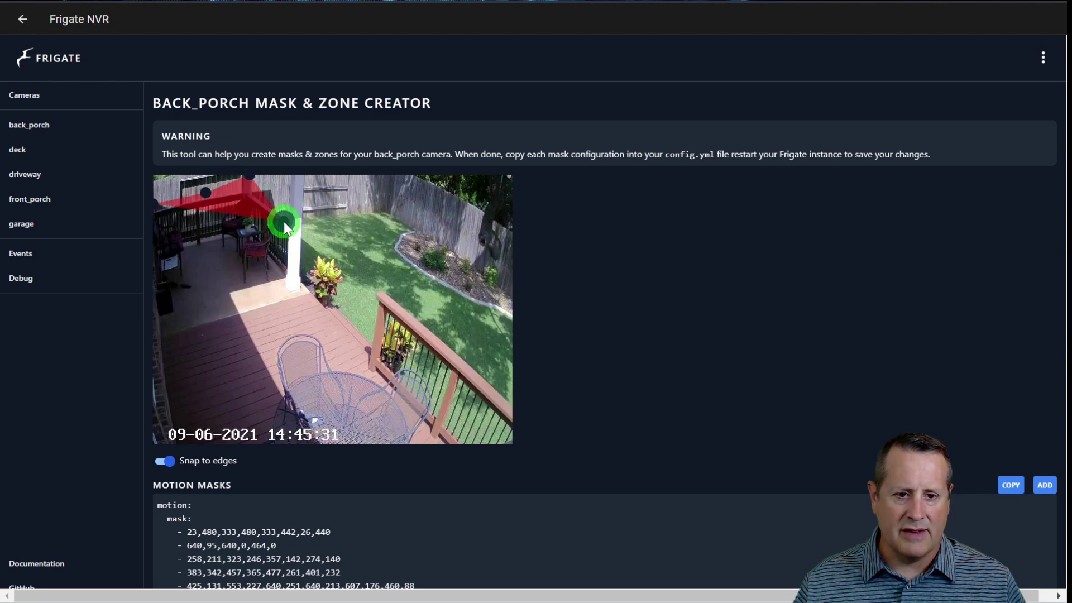
{"action": "left_click", "coordinate": [316, 292]}
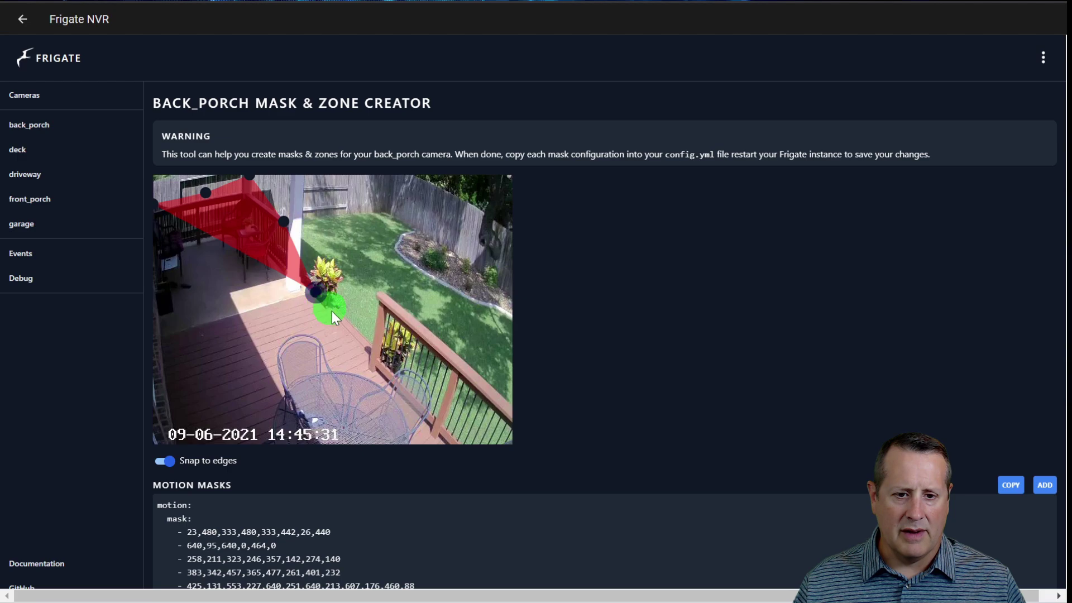
{"action": "left_click", "coordinate": [363, 350]}
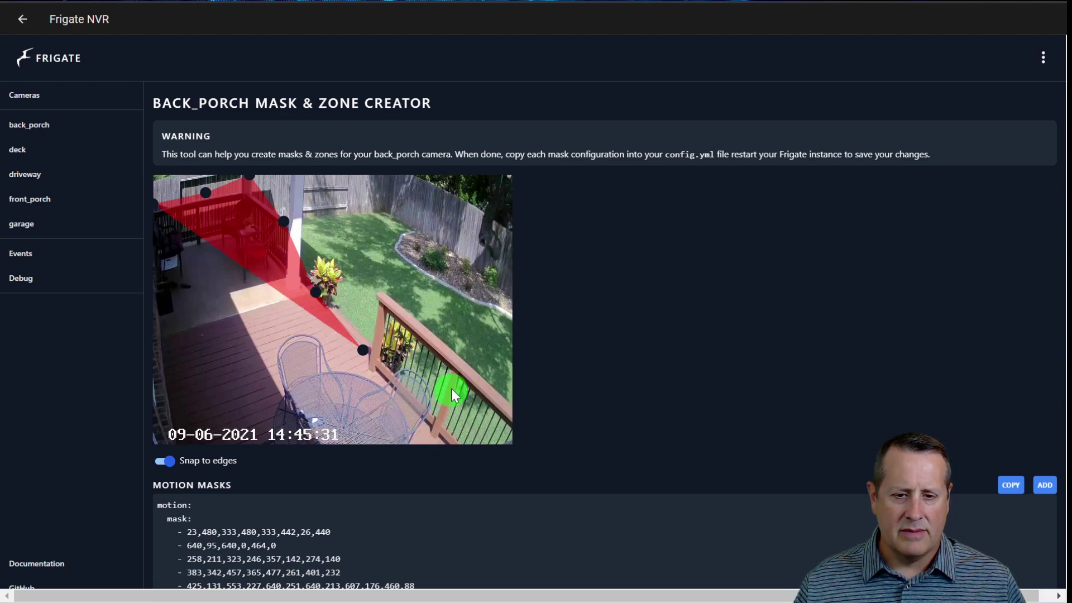
{"action": "left_click", "coordinate": [465, 379]}
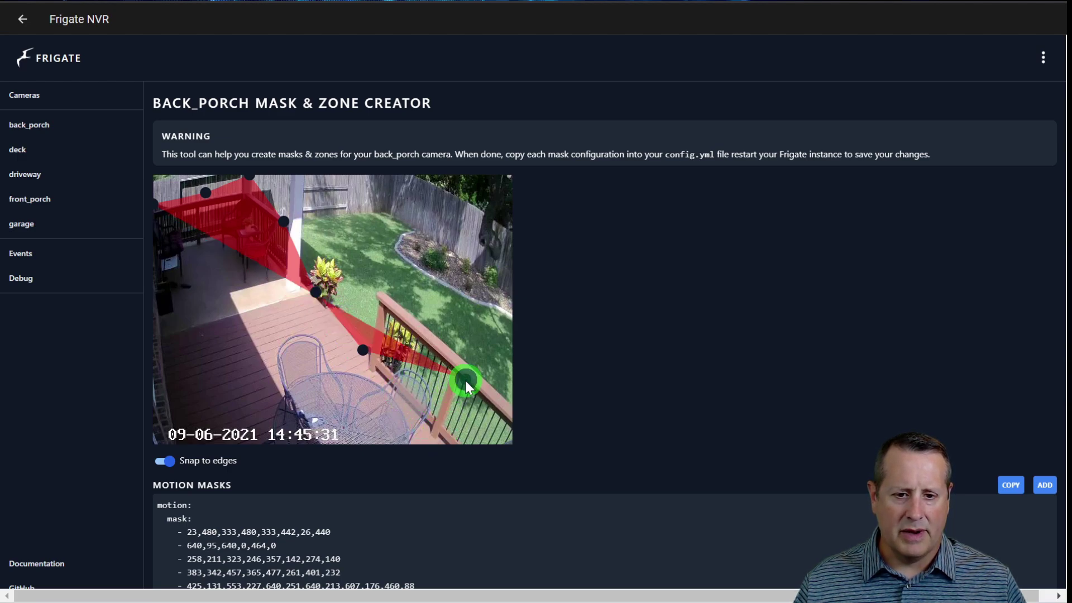
{"action": "right_click", "coordinate": [364, 347]}
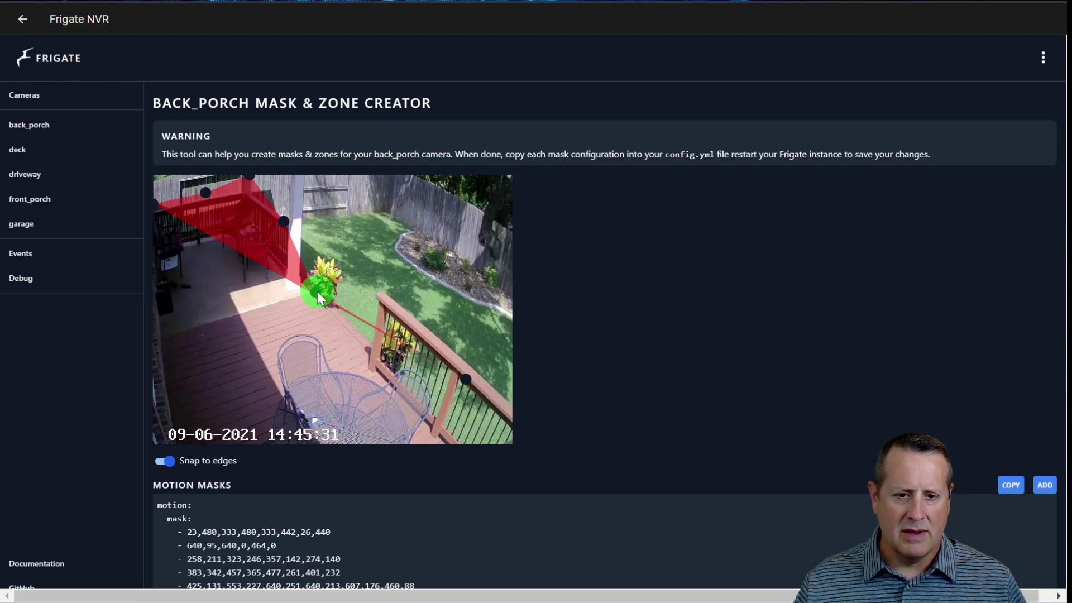
{"action": "left_click_drag", "start_coordinate": [317, 292], "coordinate": [364, 292]}
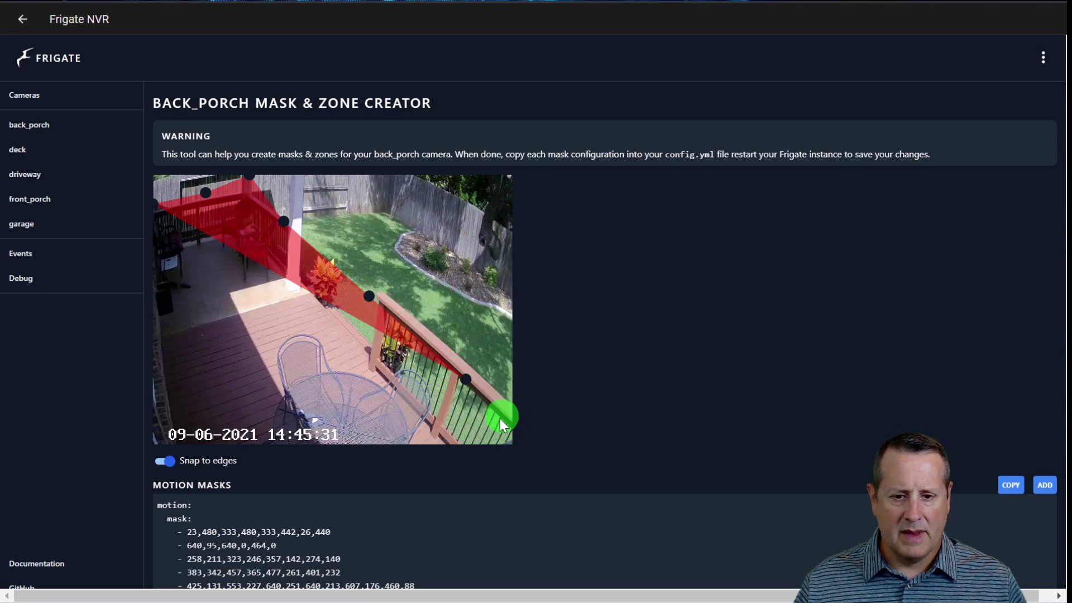
Extend the zone outline through 579,480, 346,480, 69,480 and 40,367 and up along the house wall
{"action": "left_click", "coordinate": [477, 444]}
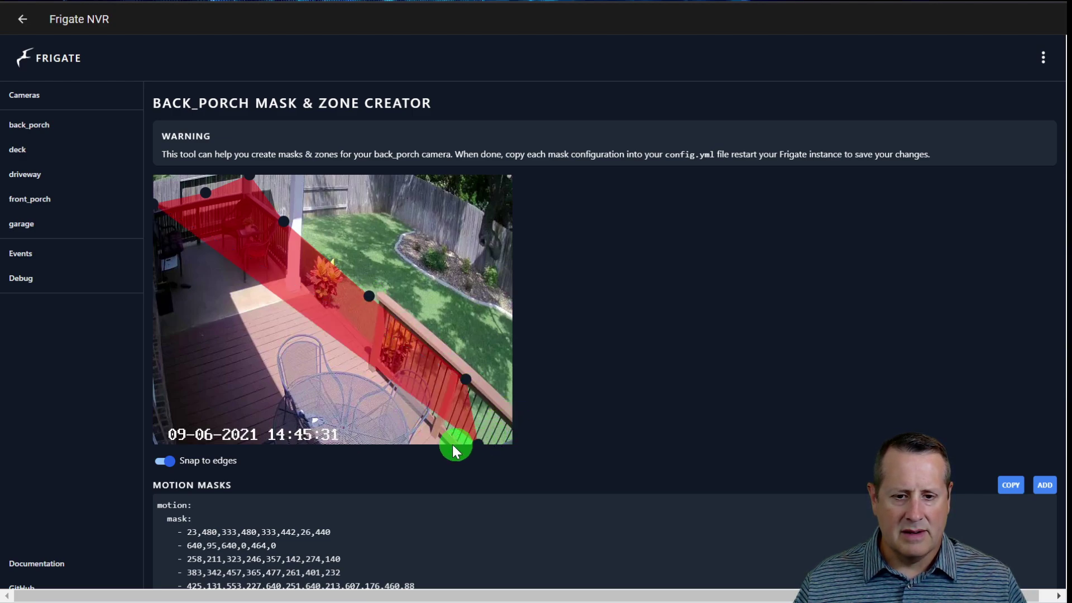
{"action": "left_click", "coordinate": [348, 443]}
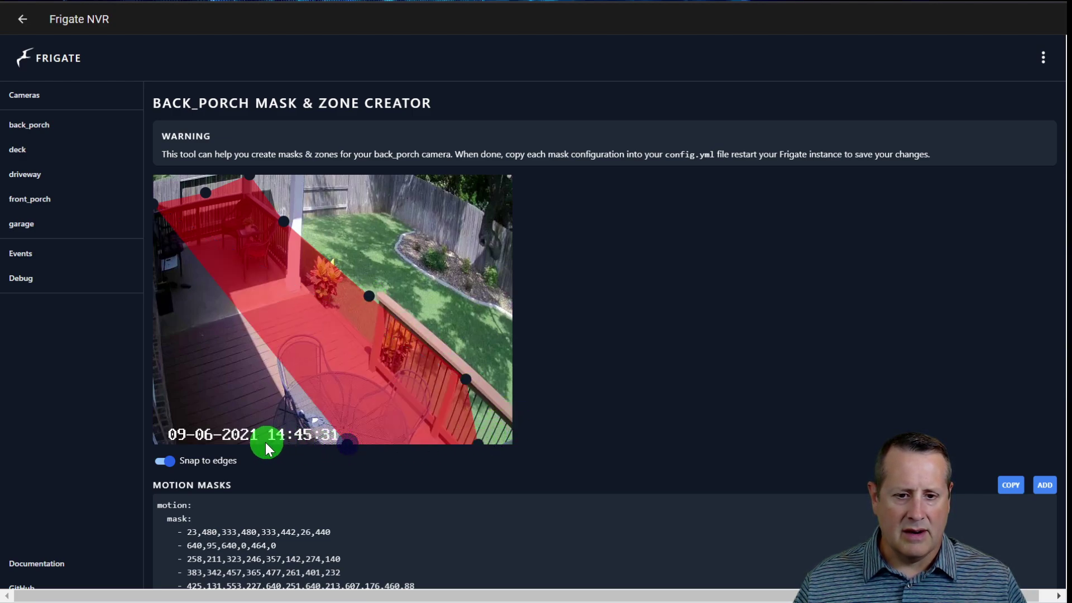
{"action": "left_click", "coordinate": [192, 444]}
{"action": "left_click", "coordinate": [175, 380]}
{"action": "left_click", "coordinate": [164, 279]}
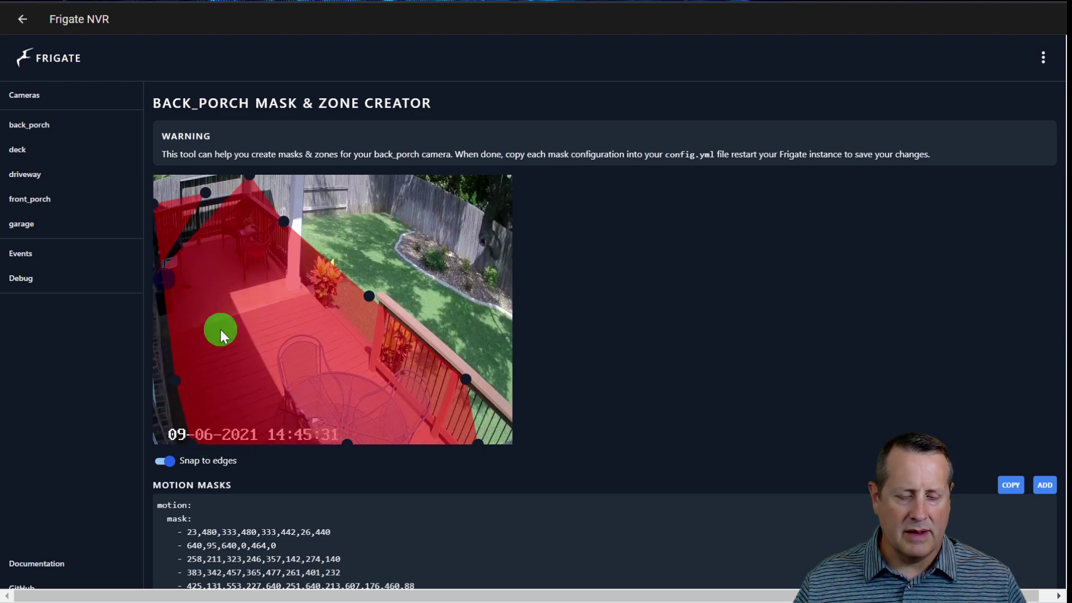
Try to correct the zone outline beside the house wall, moving one of its points to 68,186
{"action": "right_click", "coordinate": [159, 276]}
{"action": "key", "text": "Escape"}
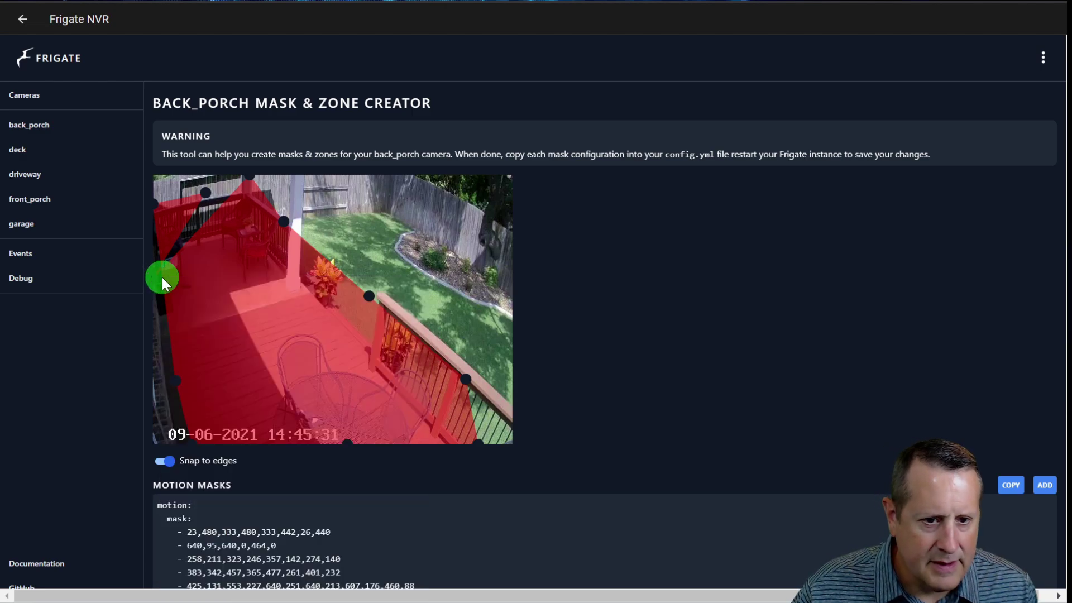
{"action": "right_click", "coordinate": [152, 271]}
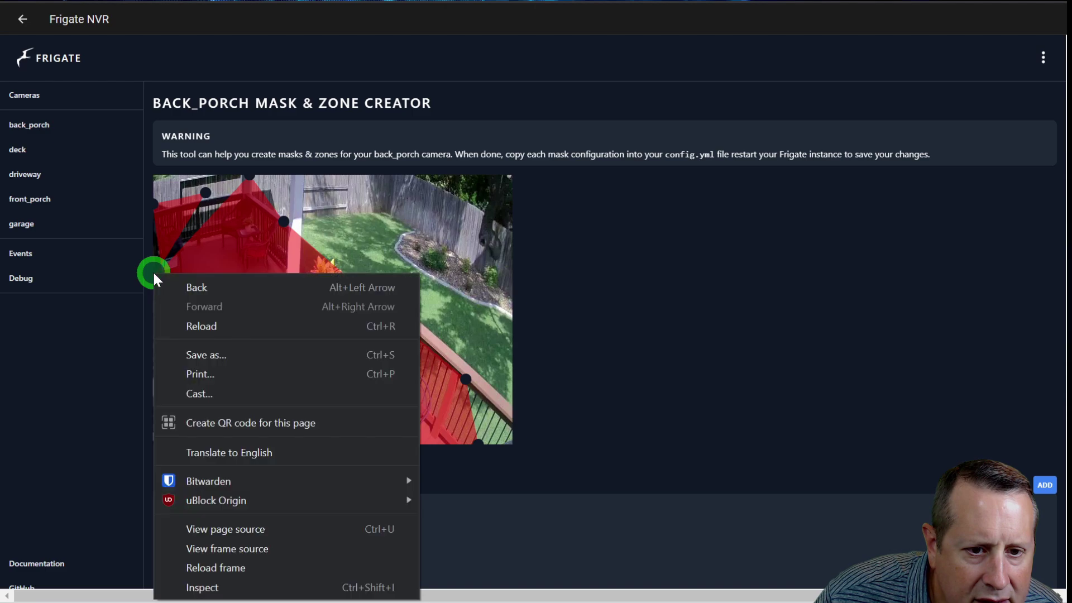
{"action": "left_click", "coordinate": [173, 273]}
{"action": "left_click_drag", "start_coordinate": [190, 279], "coordinate": [192, 280]}
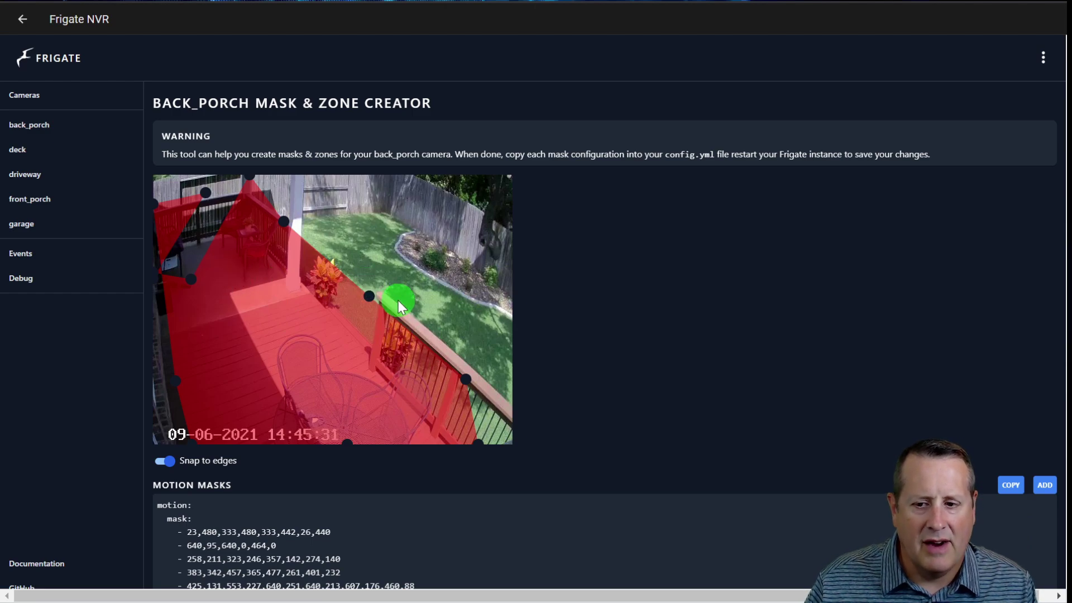
Review the coordinates of zone_0 and remove the zone
{"action": "scroll", "coordinate": [655, 381], "scroll_direction": "down", "scroll_amount": 4}
{"action": "mouse_move", "coordinate": [990, 428]}
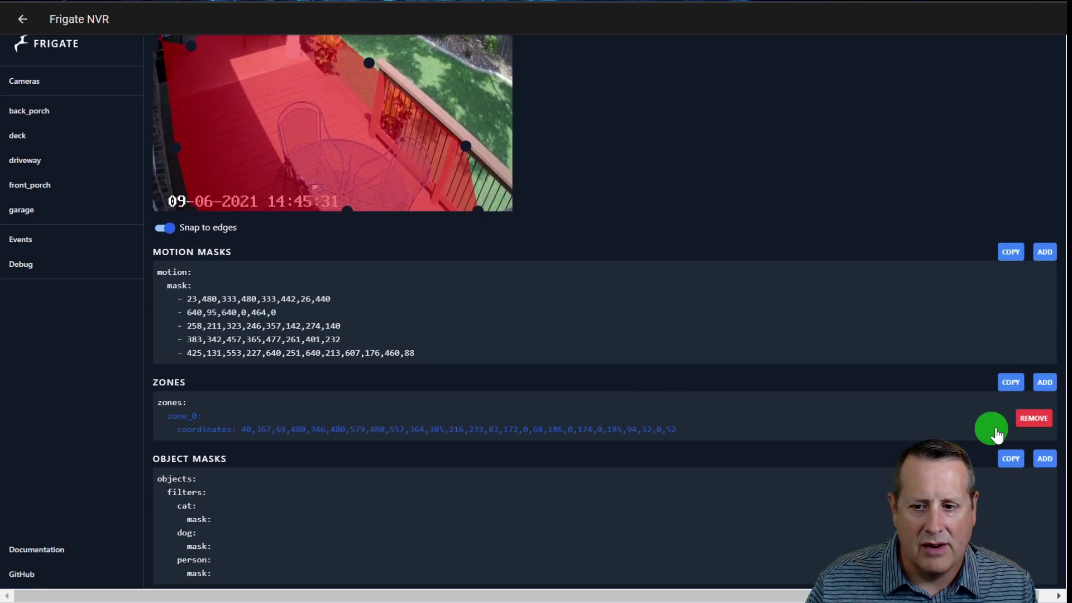
{"action": "left_click", "coordinate": [1029, 425]}
Add a new zone and outline it along the porch's back rail and down the deck railing to 540,406
{"action": "scroll", "coordinate": [781, 463], "scroll_direction": "up", "scroll_amount": 2}
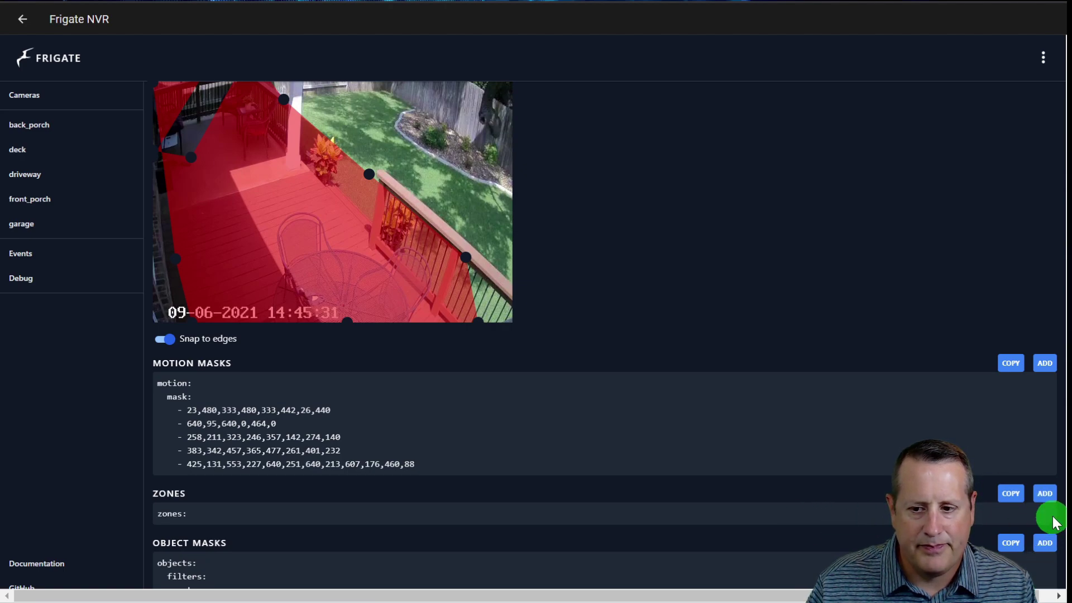
{"action": "left_click", "coordinate": [1045, 495]}
{"action": "scroll", "coordinate": [658, 368], "scroll_direction": "up", "scroll_amount": 3}
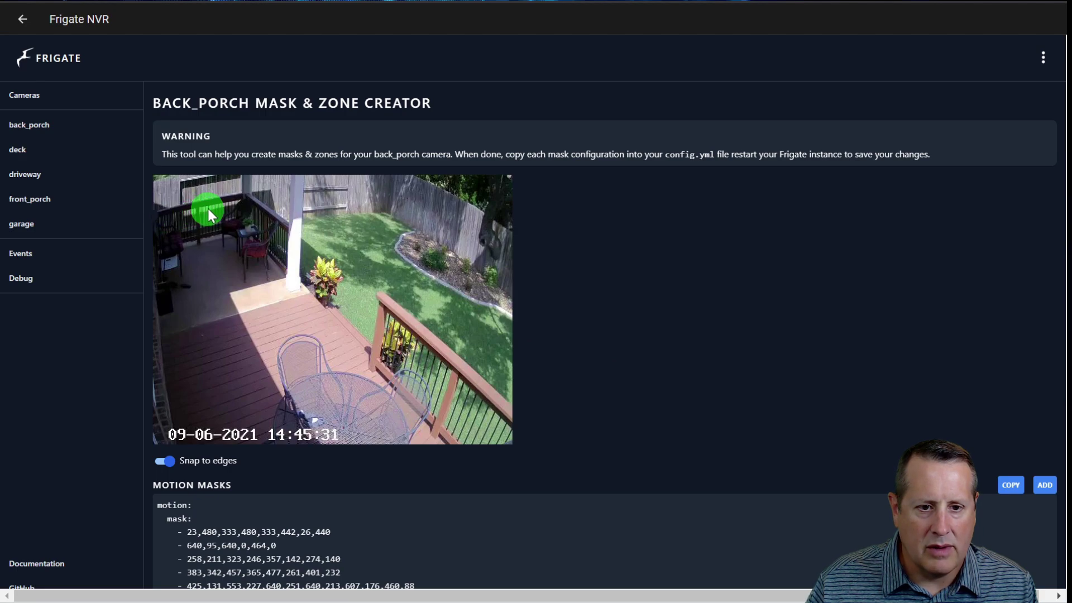
{"action": "left_click", "coordinate": [265, 206]}
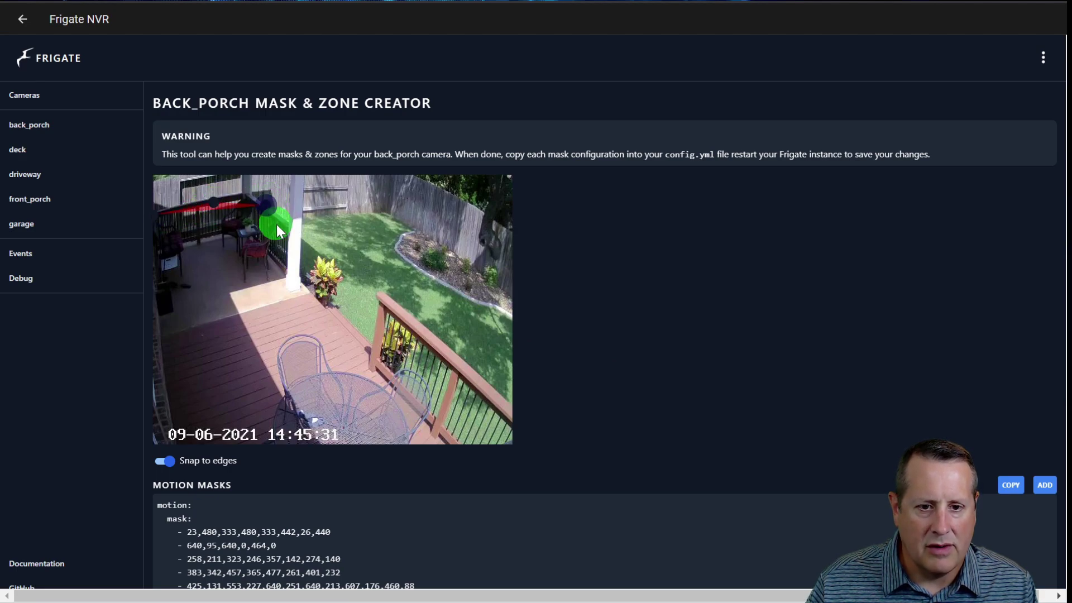
{"action": "left_click", "coordinate": [372, 327]}
{"action": "left_click", "coordinate": [457, 403]}
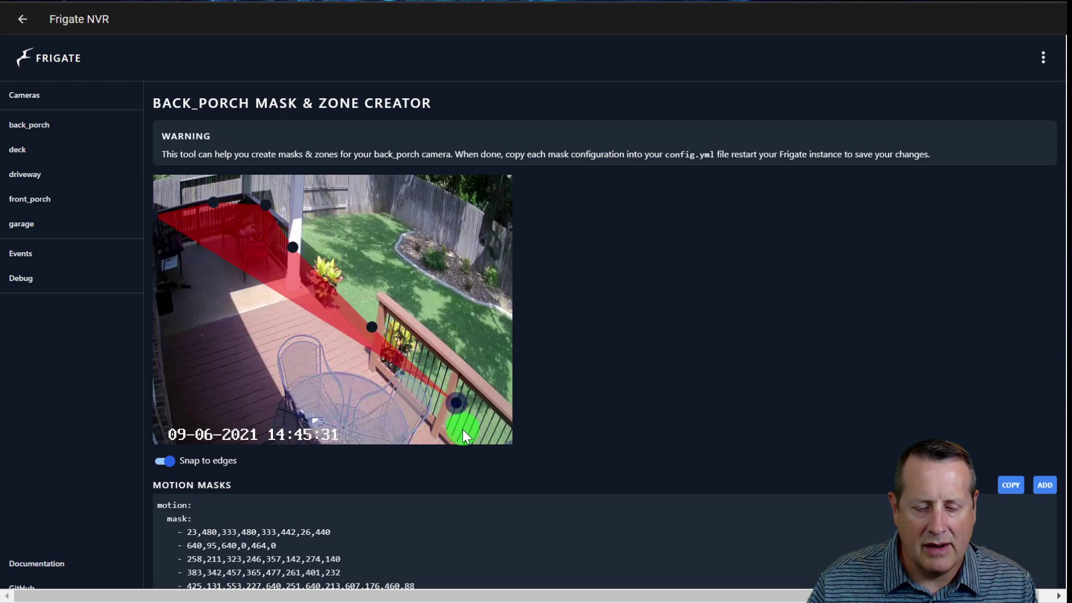
Extend the zone outline along the lower image edge through 640,480, 474,480 and 207,480 to the foot of the house wall
{"action": "left_click", "coordinate": [498, 441]}
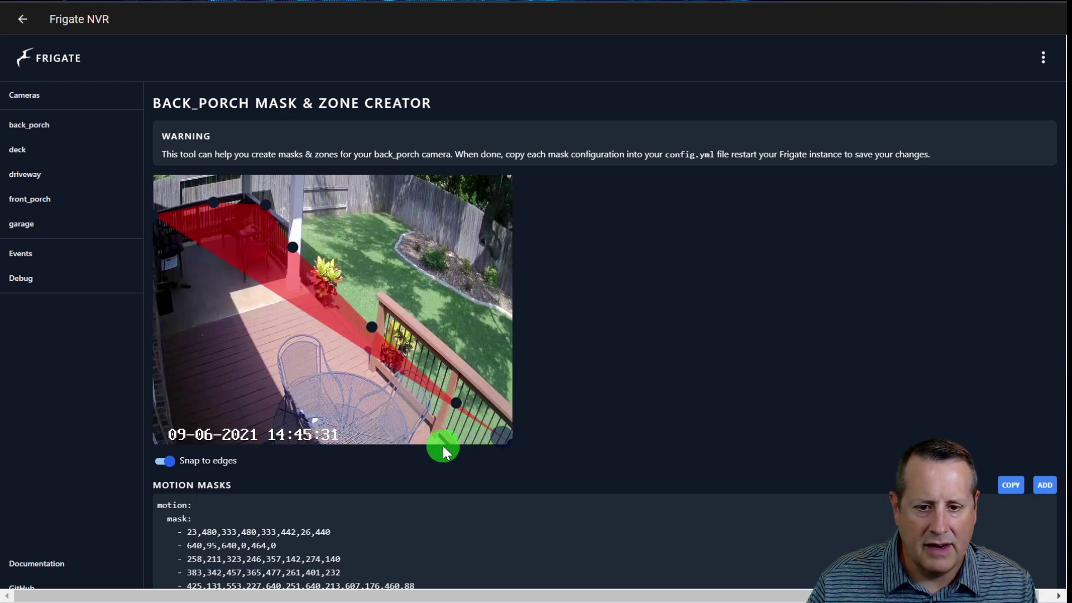
{"action": "left_click", "coordinate": [420, 443]}
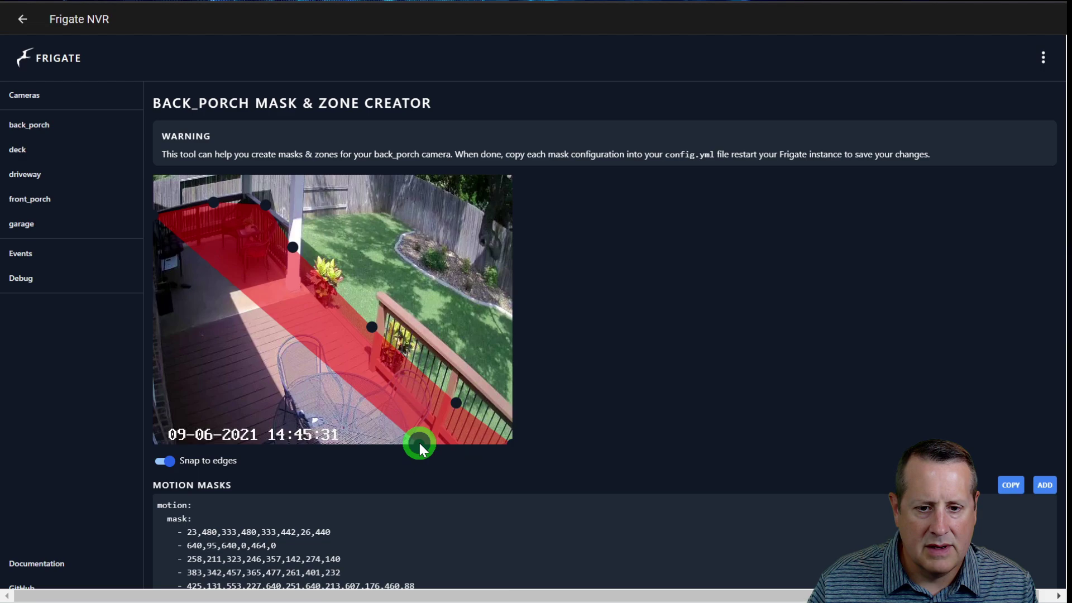
{"action": "left_click", "coordinate": [269, 442]}
{"action": "left_click", "coordinate": [179, 444]}
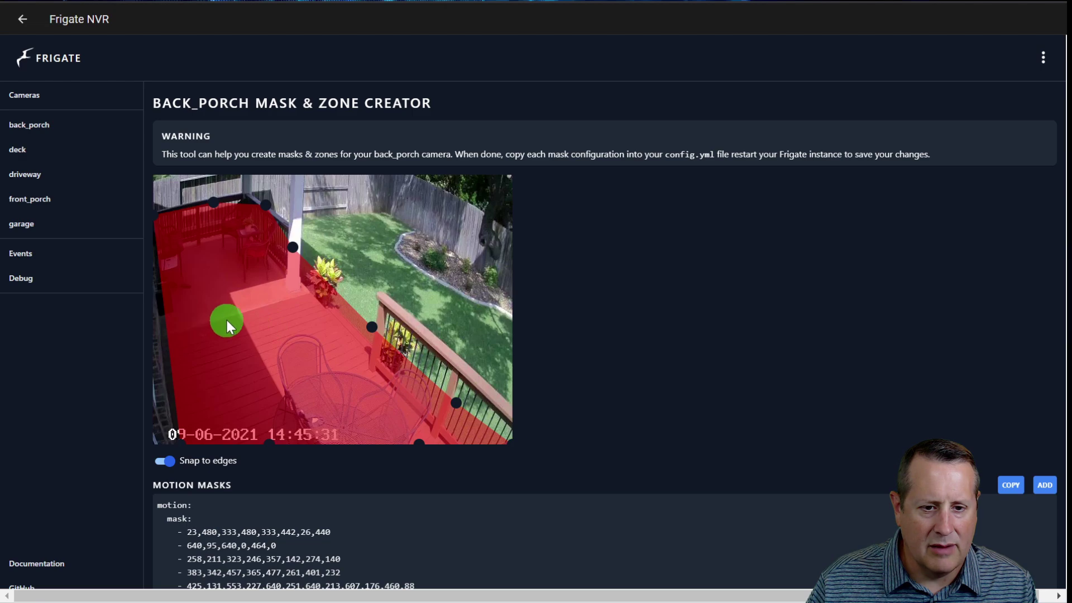
Add a point beside the house wall and stretch the zone outline to 0,284 and 0,457
{"action": "left_click", "coordinate": [158, 327]}
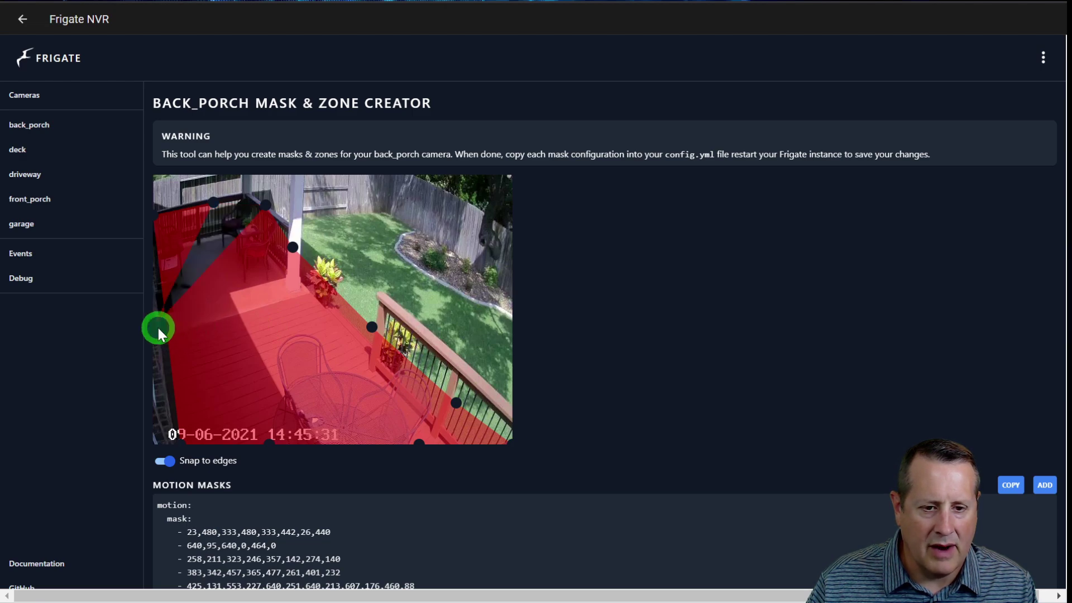
{"action": "left_click", "coordinate": [158, 327]}
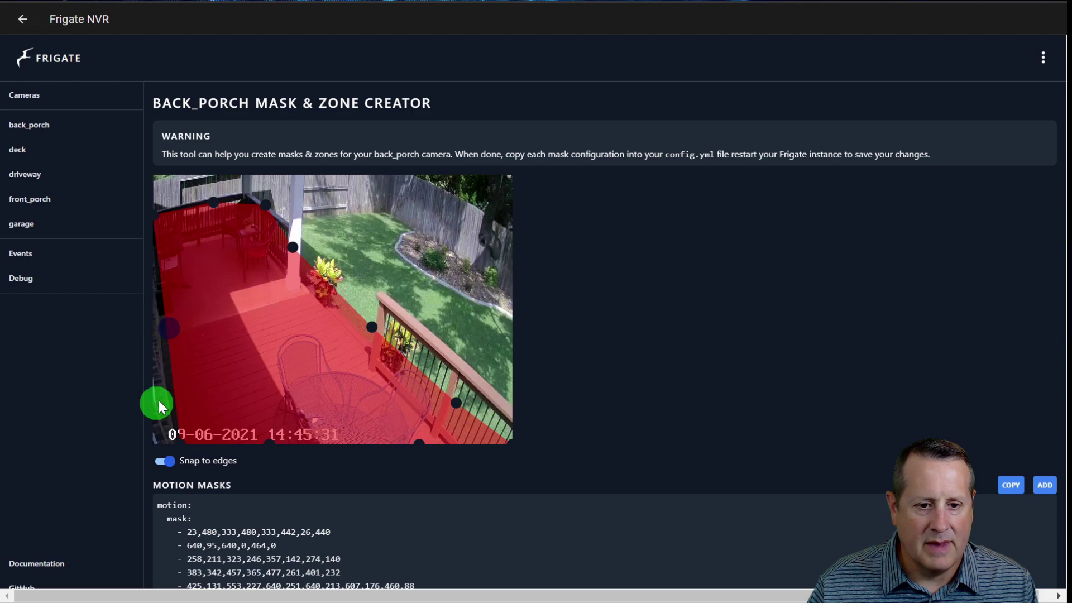
{"action": "left_click", "coordinate": [165, 335]}
{"action": "left_click_drag", "start_coordinate": [165, 335], "coordinate": [154, 336]}
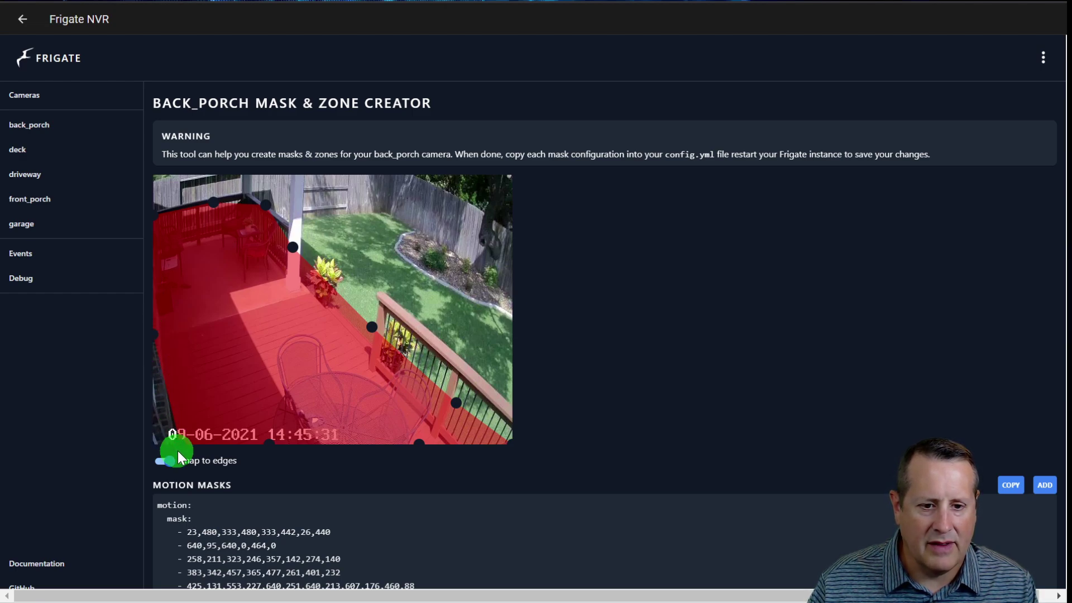
{"action": "left_click_drag", "start_coordinate": [176, 443], "coordinate": [161, 434]}
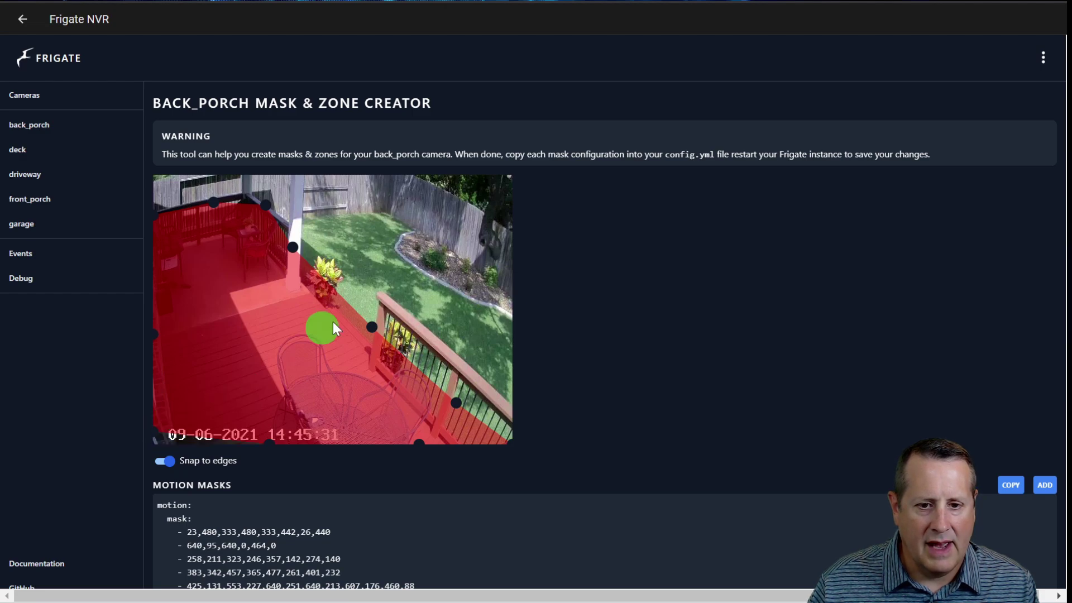
Fine-tune the zone's railing side, moving its points to 392,259, 253,106 and 166,31
{"action": "left_click_drag", "start_coordinate": [373, 334], "coordinate": [368, 309]}
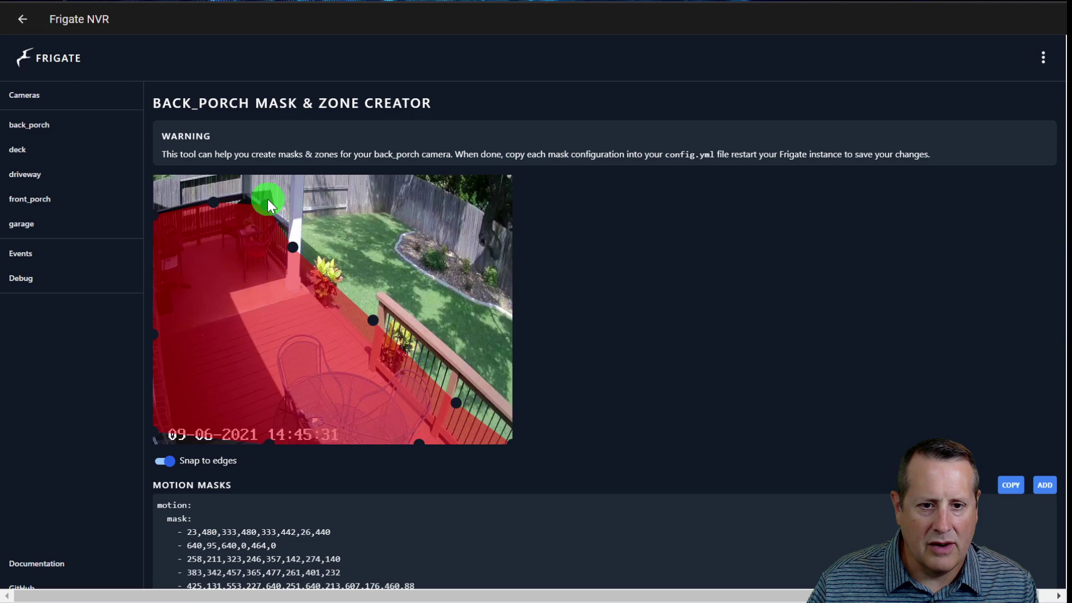
{"action": "left_click_drag", "start_coordinate": [267, 206], "coordinate": [246, 193]}
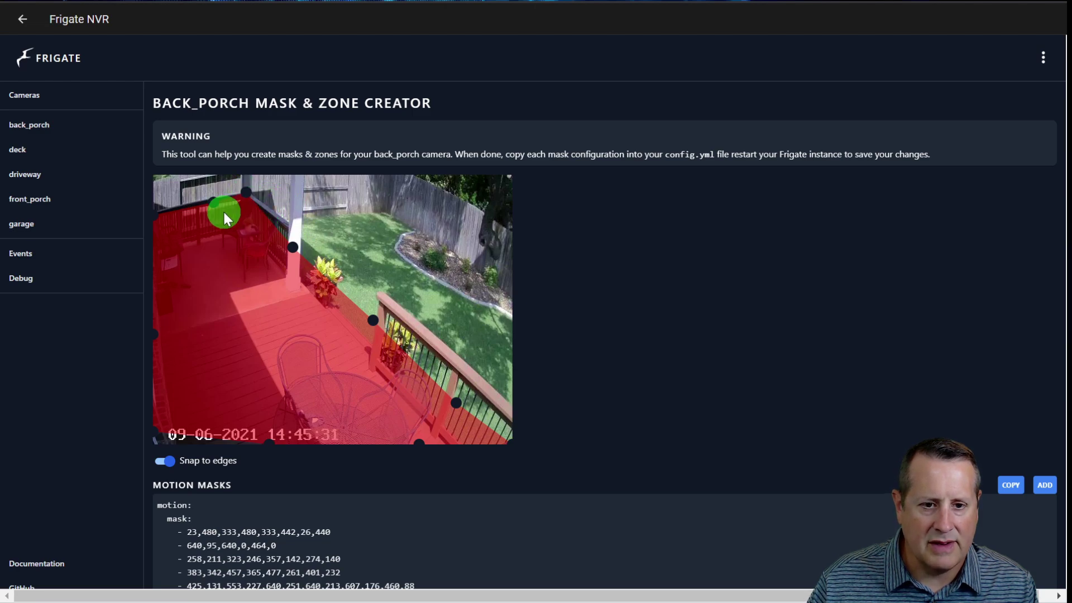
{"action": "scroll", "coordinate": [249, 232], "scroll_direction": "down", "scroll_amount": 2}
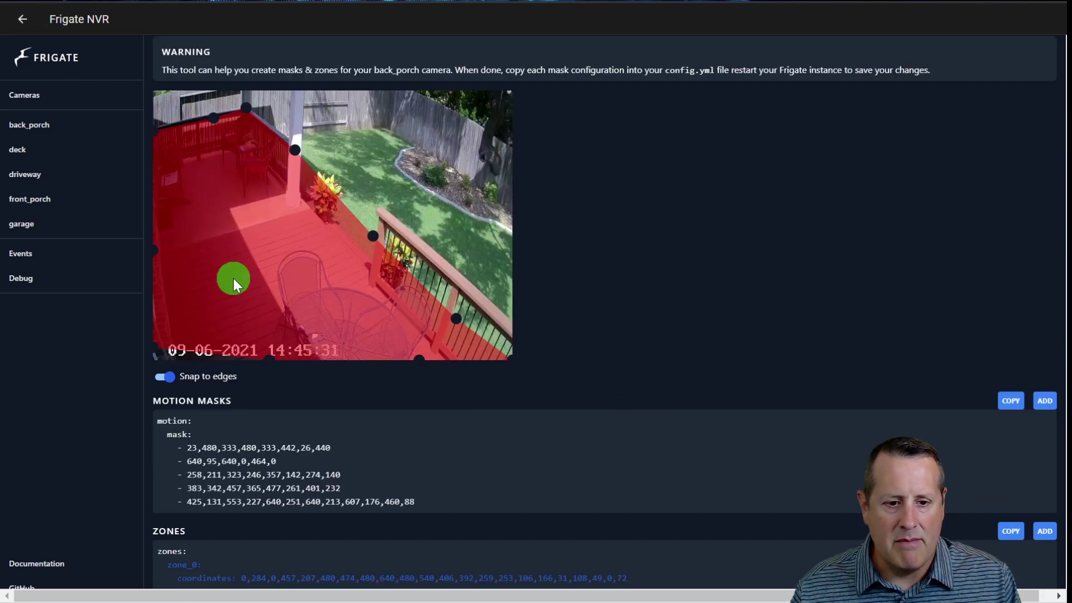
Copy the zone configuration and paste it into frigate.yml in the code editor, below back_porch's last motion mask
{"action": "scroll", "coordinate": [233, 289], "scroll_direction": "down", "scroll_amount": 2}
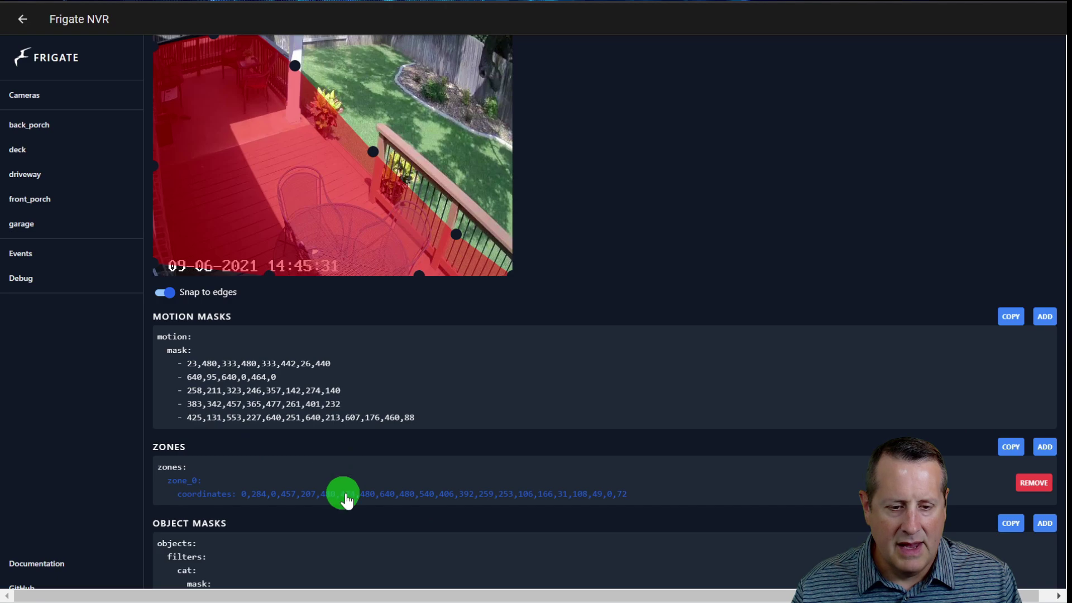
{"action": "left_click", "coordinate": [1012, 447]}
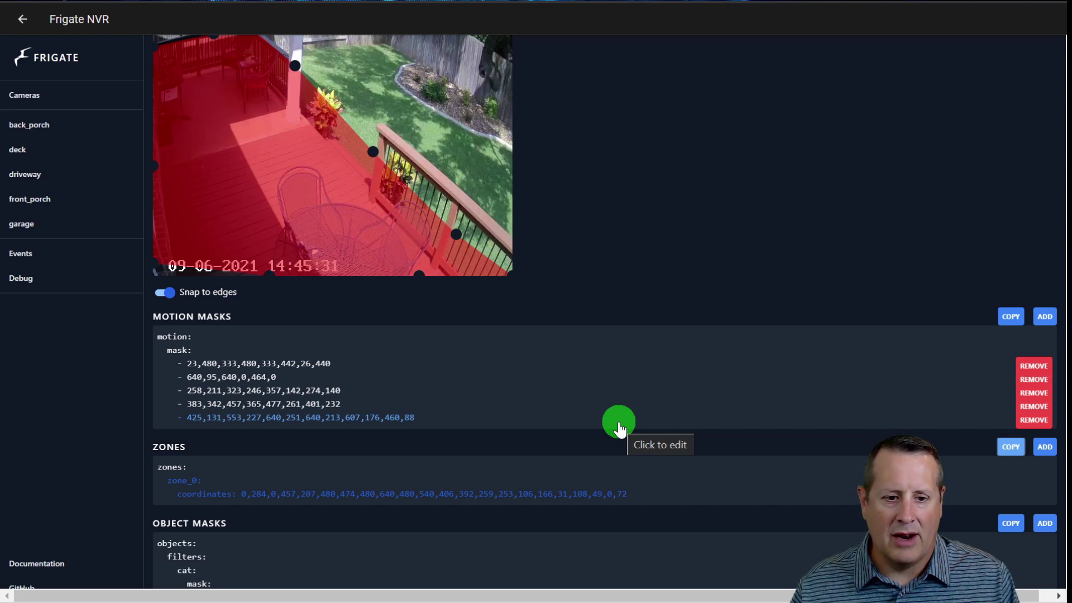
{"action": "key", "text": "alt+Tab"}
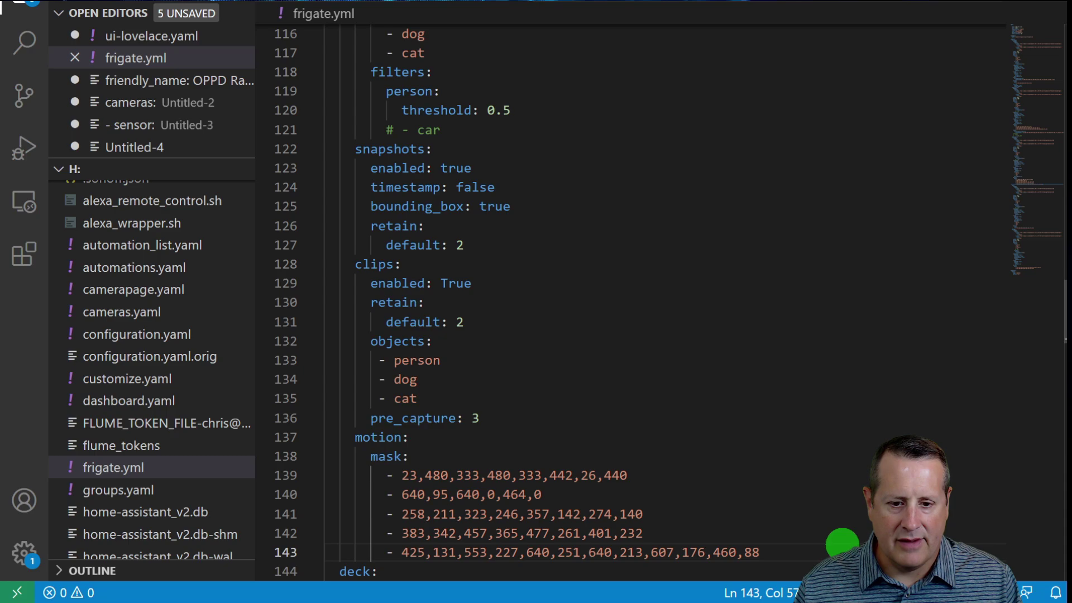
{"action": "key", "text": "Return"}
{"action": "key", "text": "BackSpace"}
{"action": "key", "text": "BackSpace"}
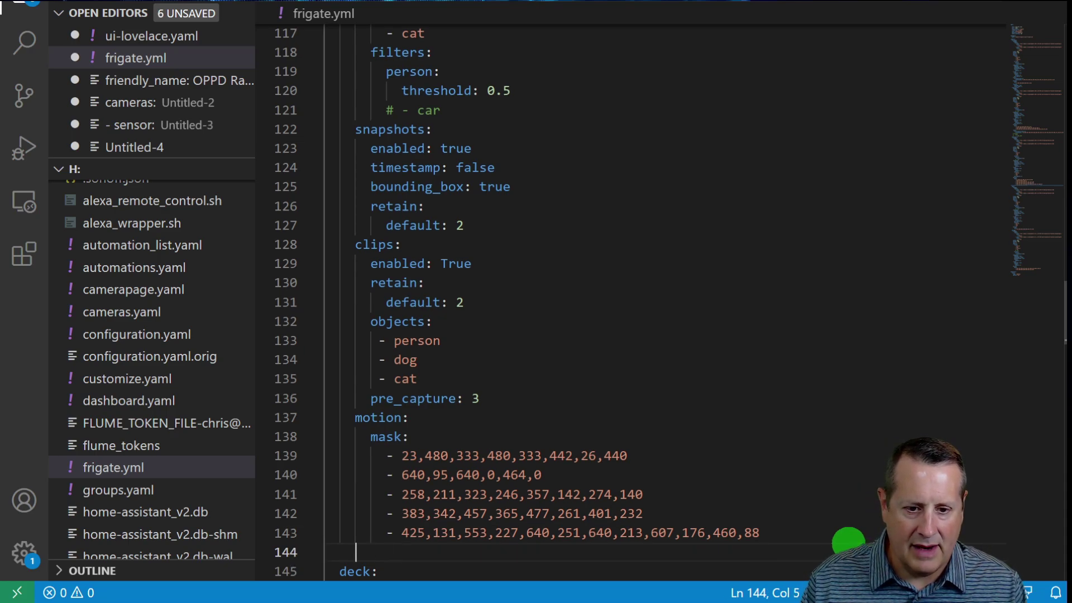
{"action": "key", "text": "ctrl+v"}
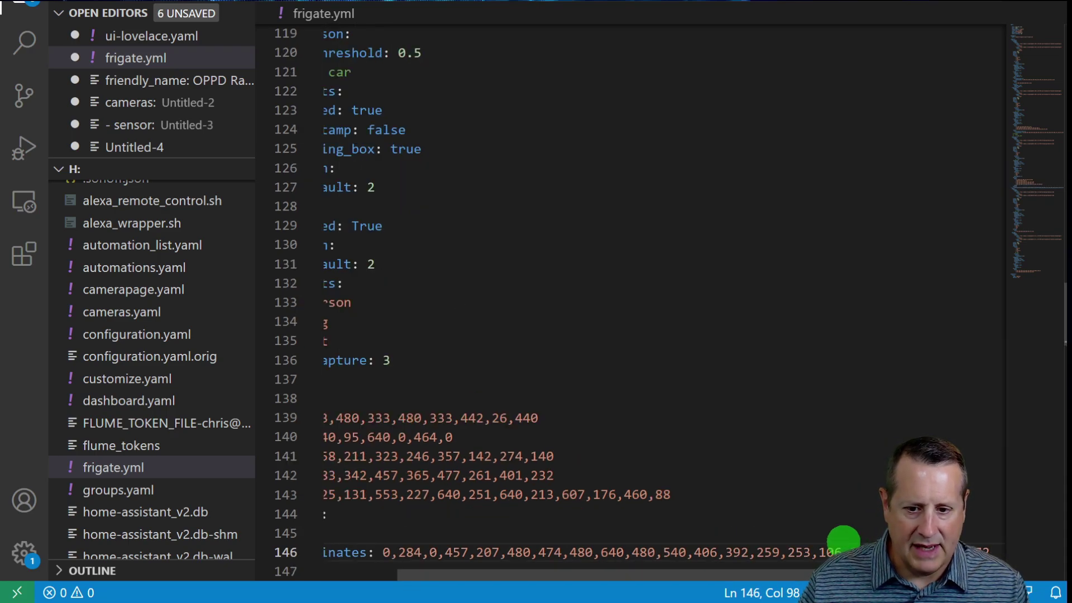
Correct the pasted block's indentation: align zones with motion, nest zone_0 under zones and coordinates under zone_0
{"action": "left_click_drag", "start_coordinate": [696, 575], "coordinate": [622, 577]}
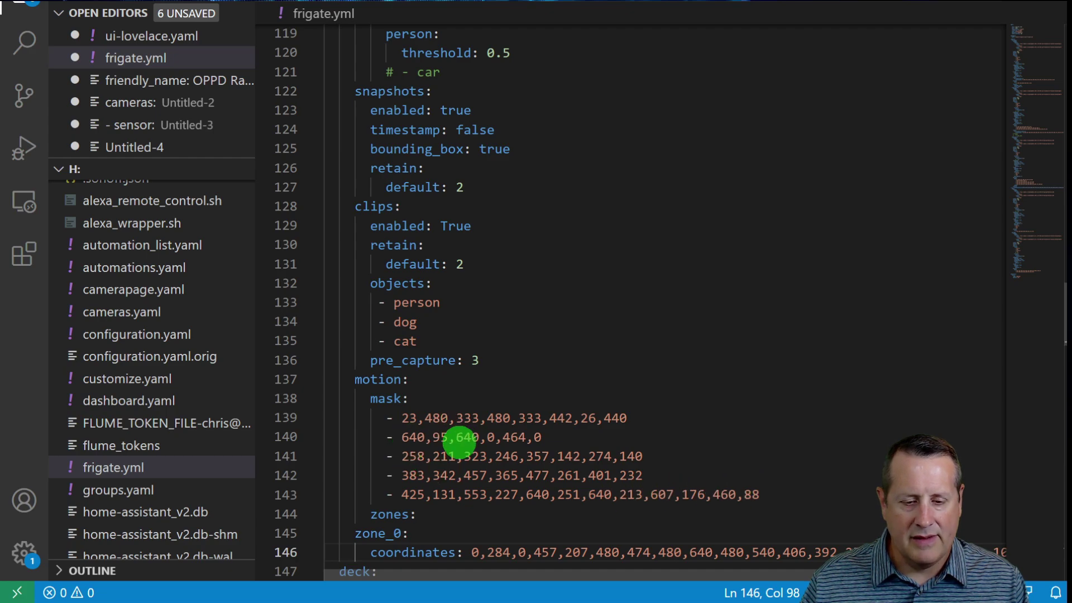
{"action": "left_click", "coordinate": [385, 514]}
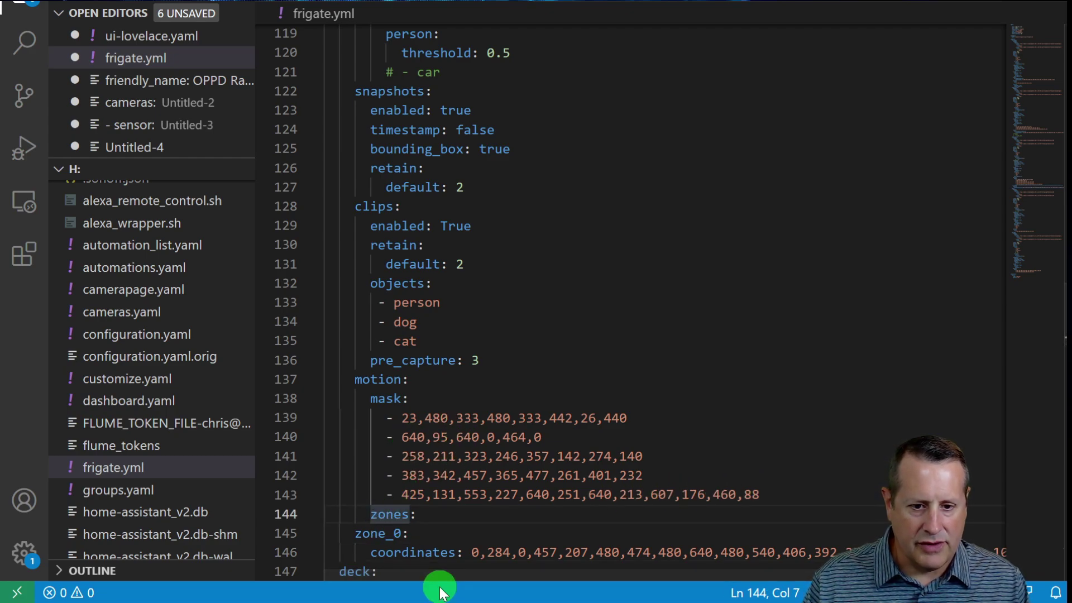
{"action": "key", "text": "BackSpace"}
{"action": "key", "text": "Down"}
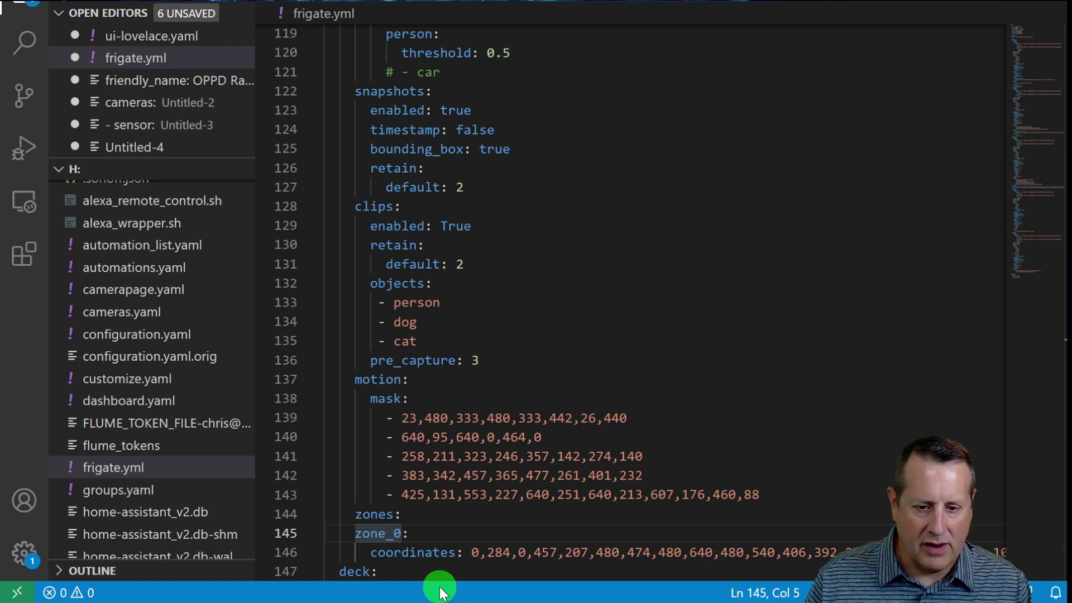
{"action": "key", "text": "alt+Tab"}
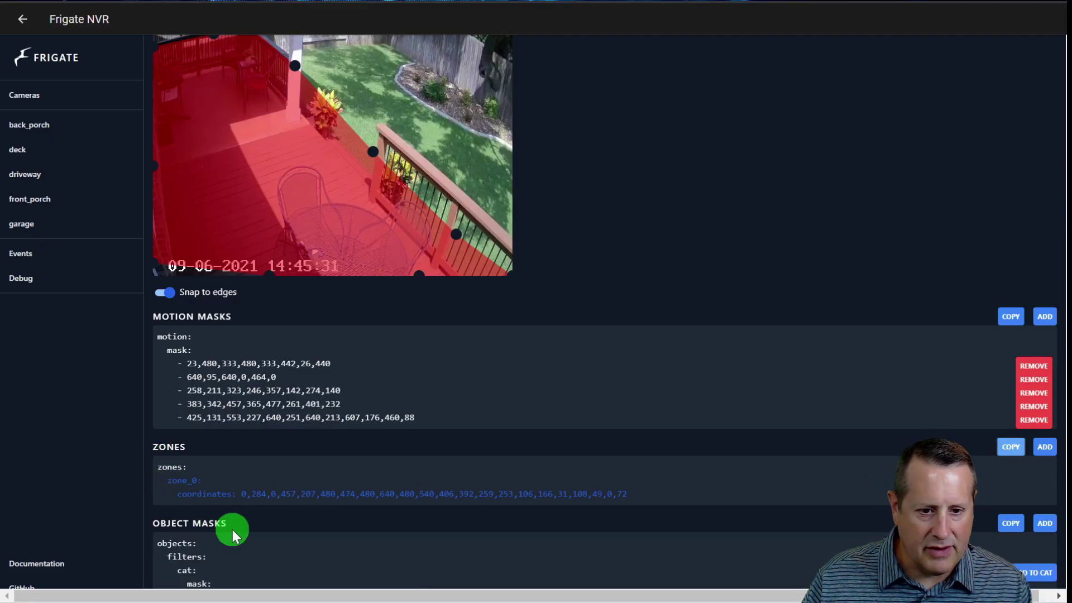
{"action": "key", "text": "alt+Tab"}
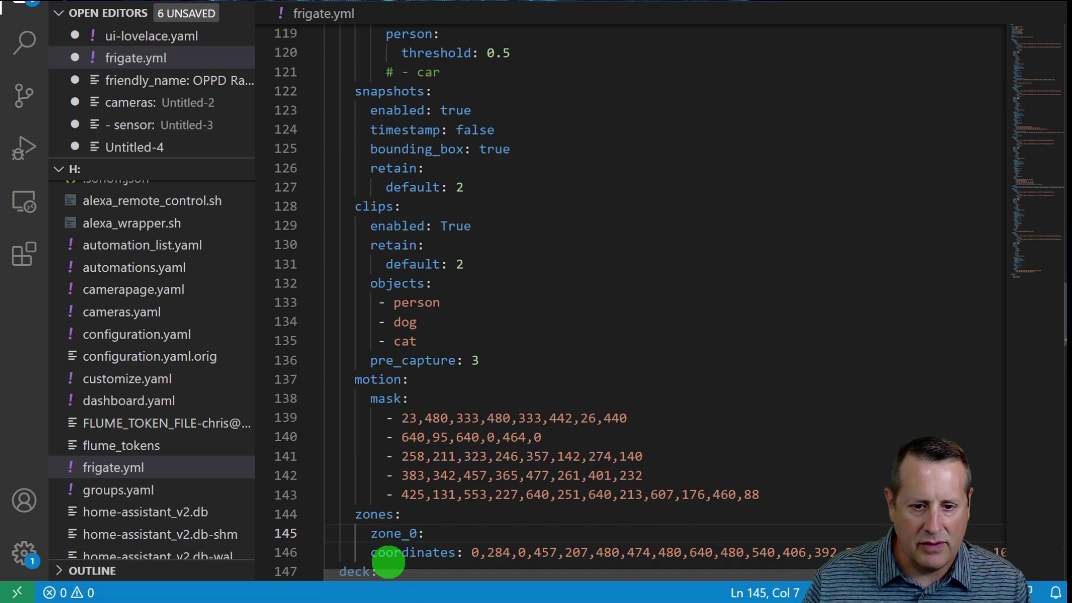
{"action": "left_click", "coordinate": [371, 553]}
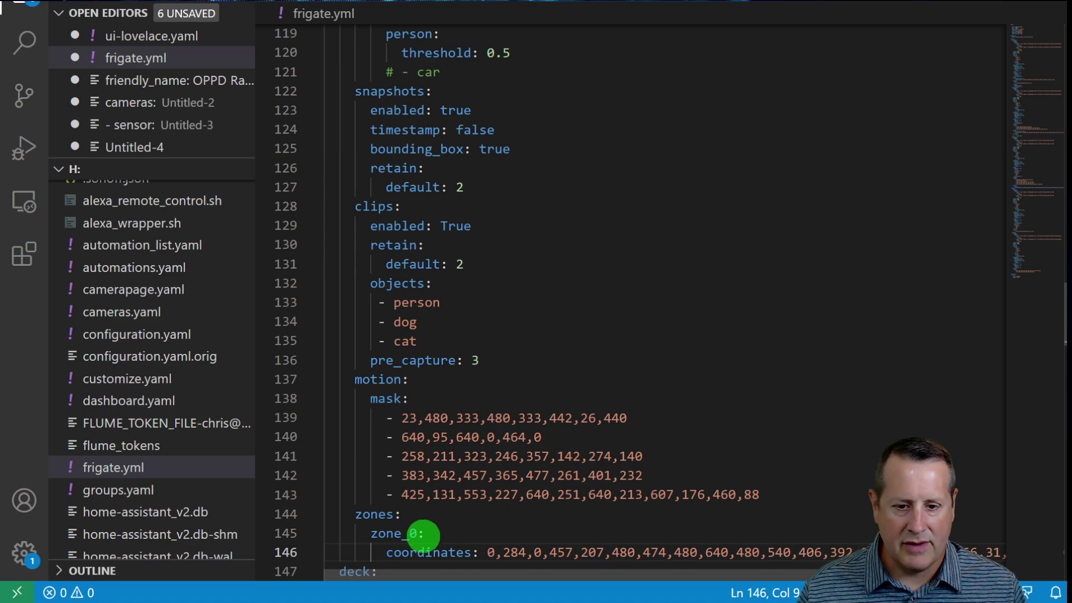
Rename zone_0 as deck_area in frigate.yml
{"action": "double_click", "coordinate": [418, 534]}
{"action": "key", "text": "Right"}
{"action": "key", "text": "BackSpace"}
{"action": "key", "text": "BackSpace"}
{"action": "key", "text": "BackSpace"}
{"action": "key", "text": "BackSpace"}
{"action": "key", "text": "BackSpace"}
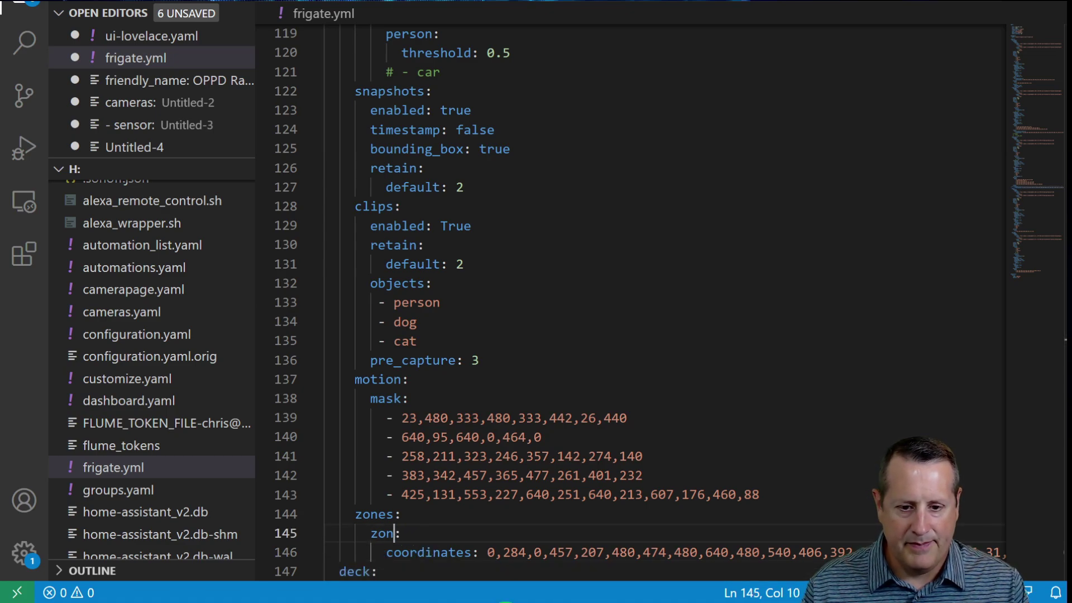
{"action": "type", "text": "eck"}
Review the back_porch camera configuration and save frigate.yml
{"action": "key", "text": "alt+Left"}
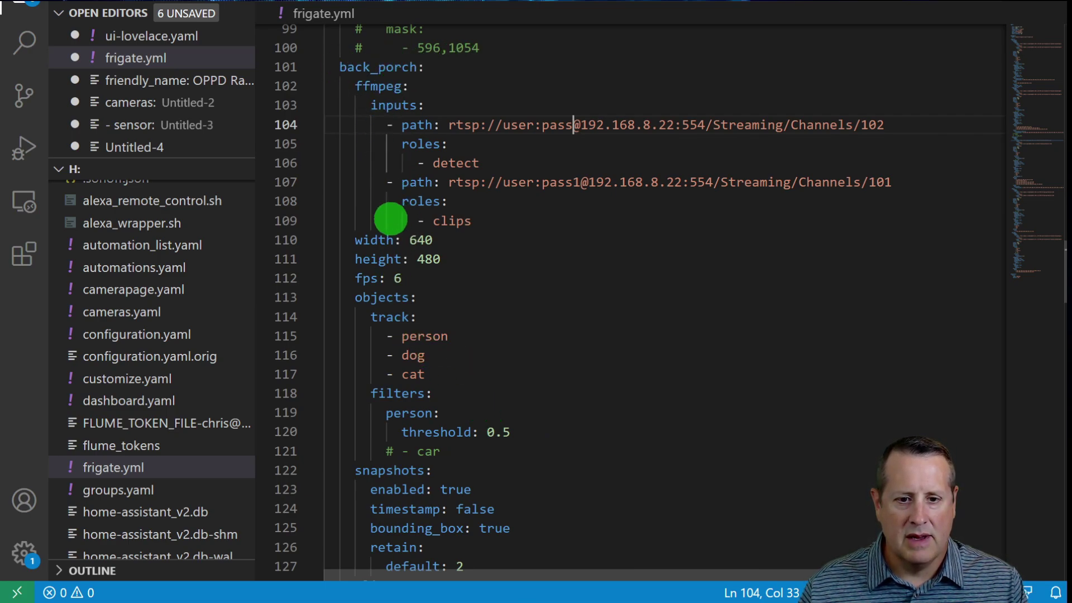
{"action": "scroll", "coordinate": [378, 228], "scroll_direction": "down", "scroll_amount": 5}
{"action": "scroll", "coordinate": [391, 235], "scroll_direction": "down", "scroll_amount": 1}
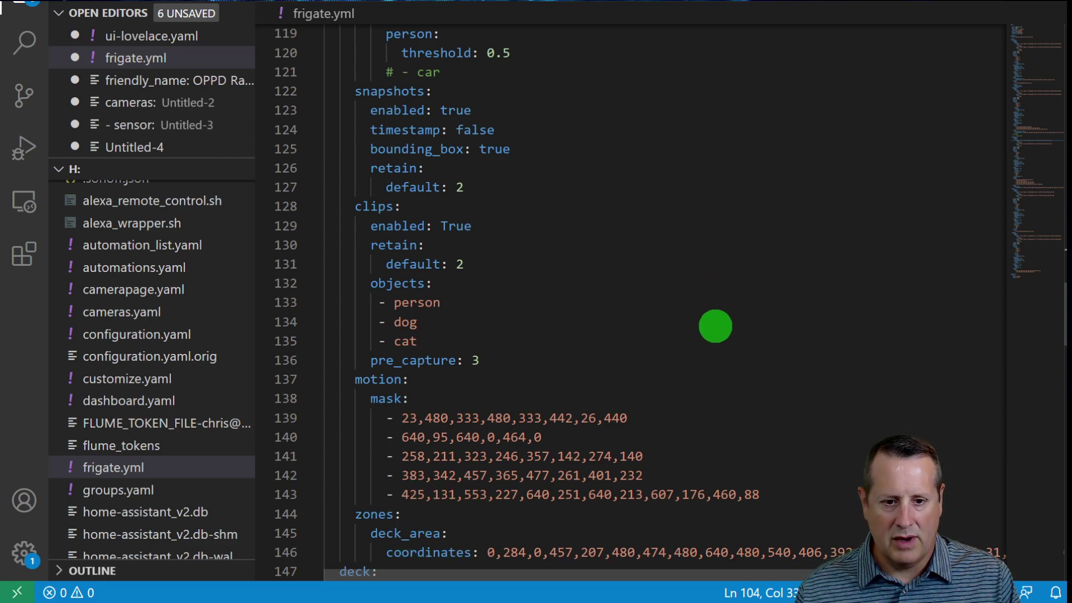
{"action": "key", "text": "ctrl+s"}
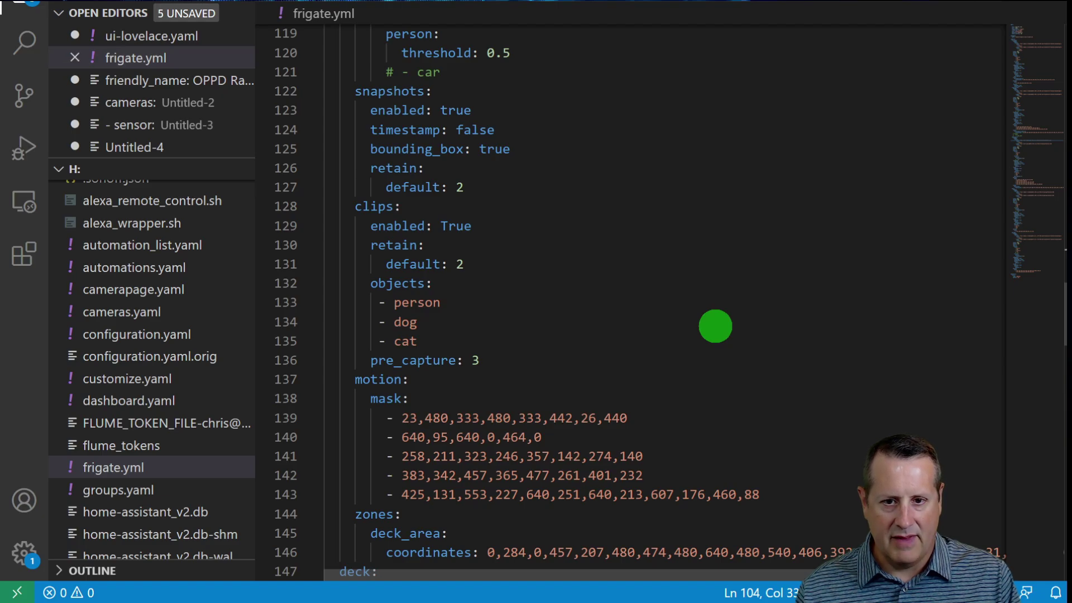
Switch back to Frigate NVR and compare the back_porch and deck camera views, ending on back_porch
{"action": "key", "text": "alt+Tab"}
{"action": "scroll", "coordinate": [666, 345], "scroll_direction": "up", "scroll_amount": 1}
{"action": "scroll", "coordinate": [665, 345], "scroll_direction": "up", "scroll_amount": 2}
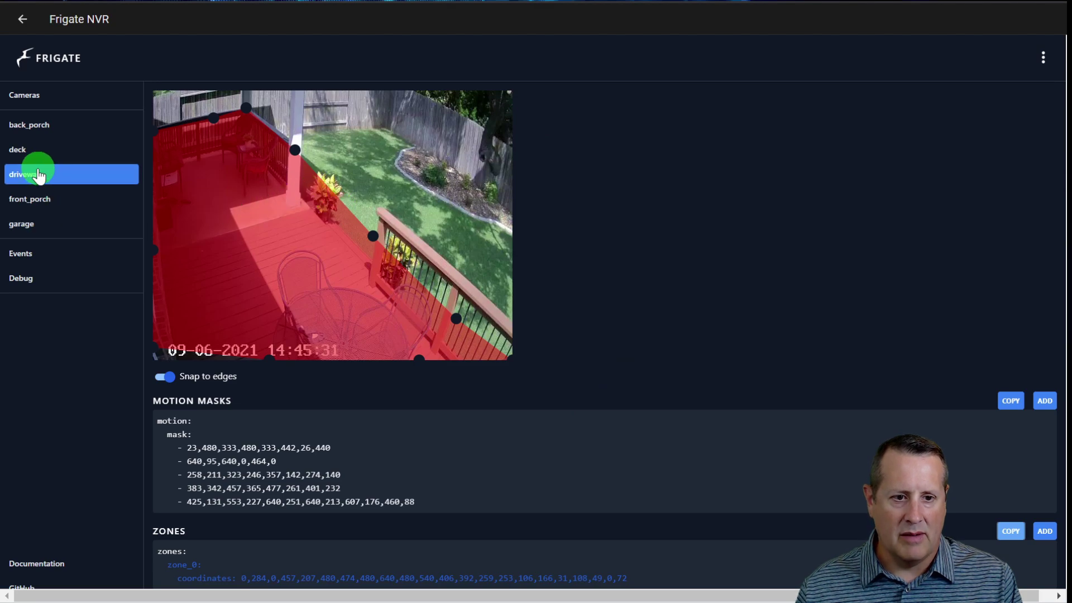
{"action": "left_click", "coordinate": [44, 127]}
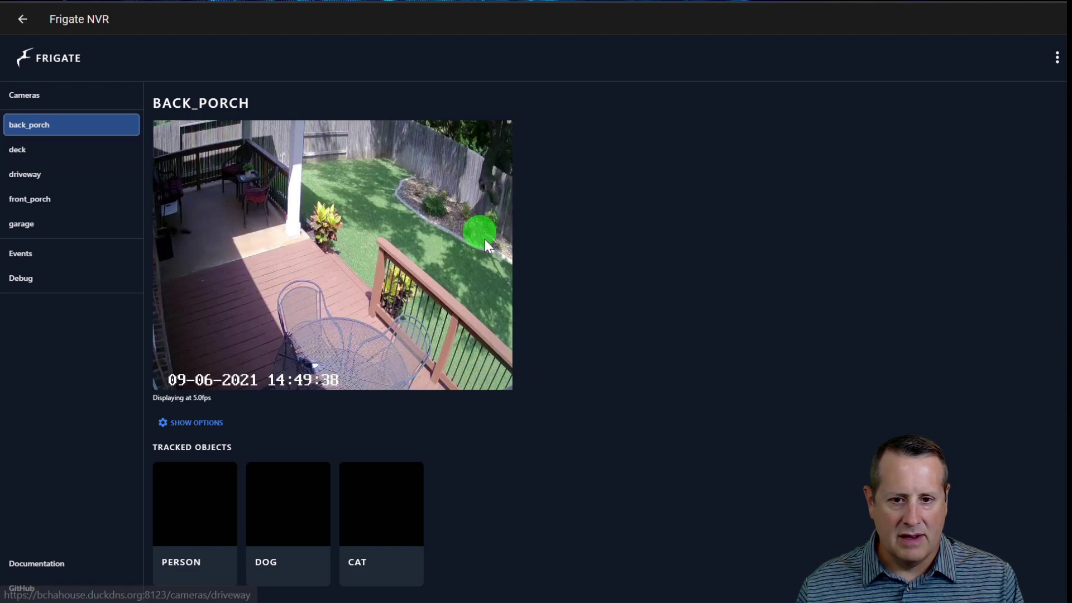
{"action": "left_click", "coordinate": [43, 160]}
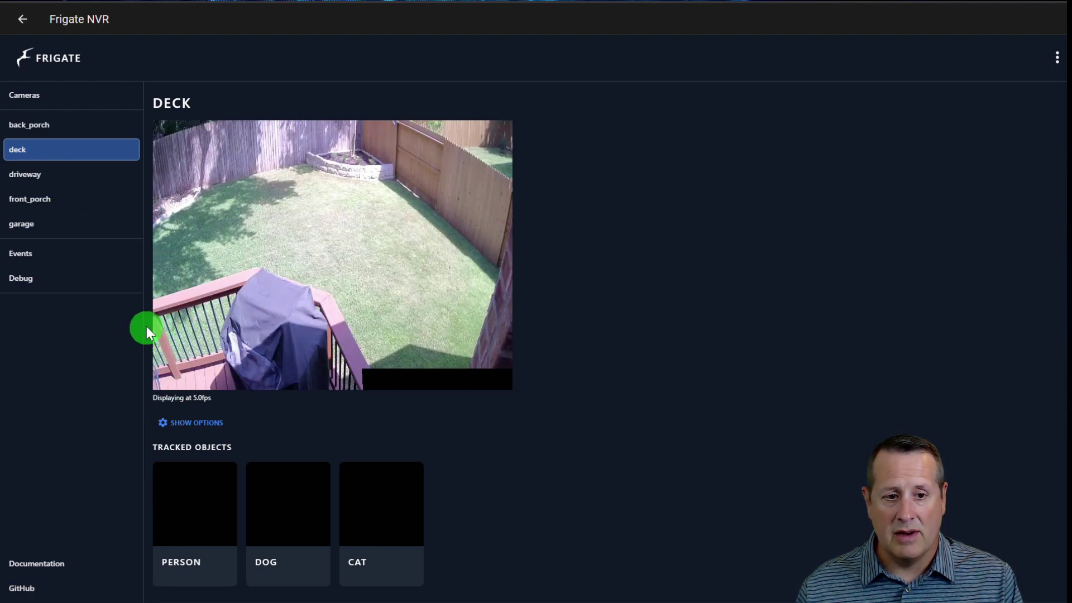
{"action": "left_click", "coordinate": [50, 124]}
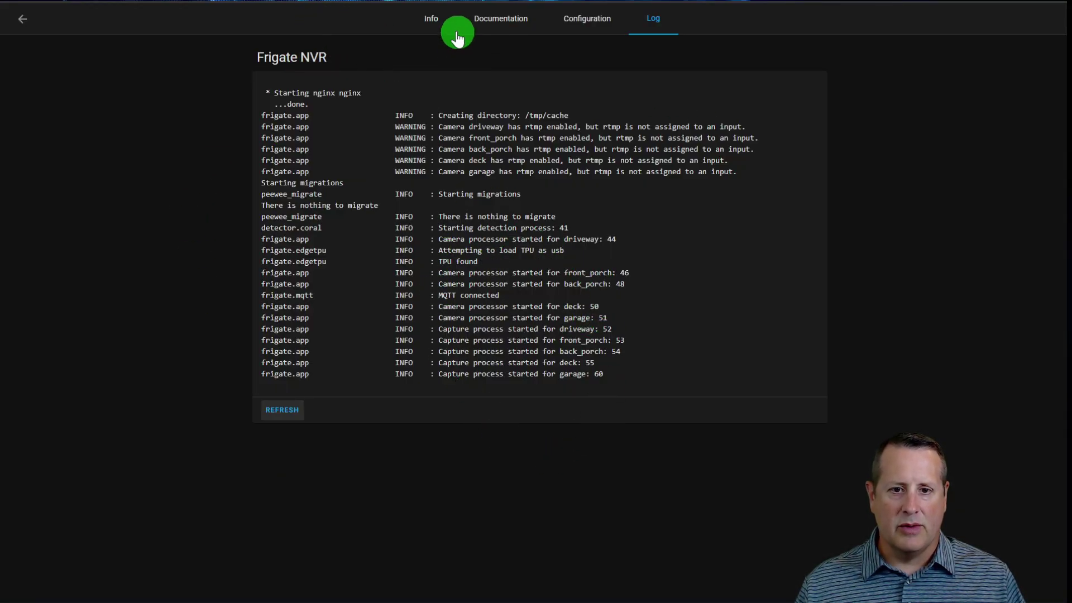
Open the Frigate NVR add-on's information page and launch its web interface
{"action": "left_click", "coordinate": [434, 24]}
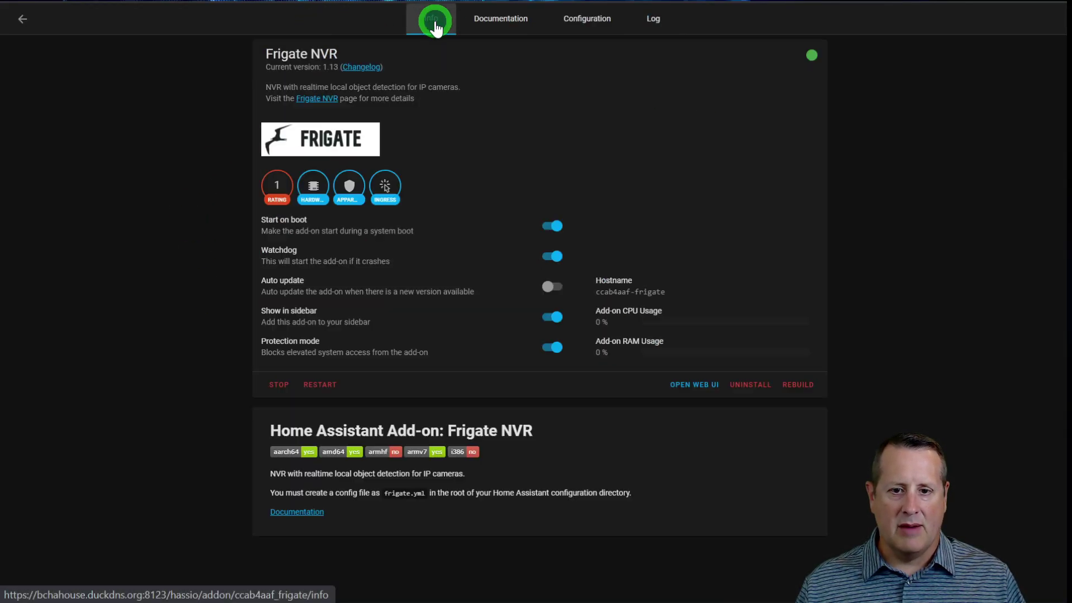
{"action": "left_click", "coordinate": [706, 387]}
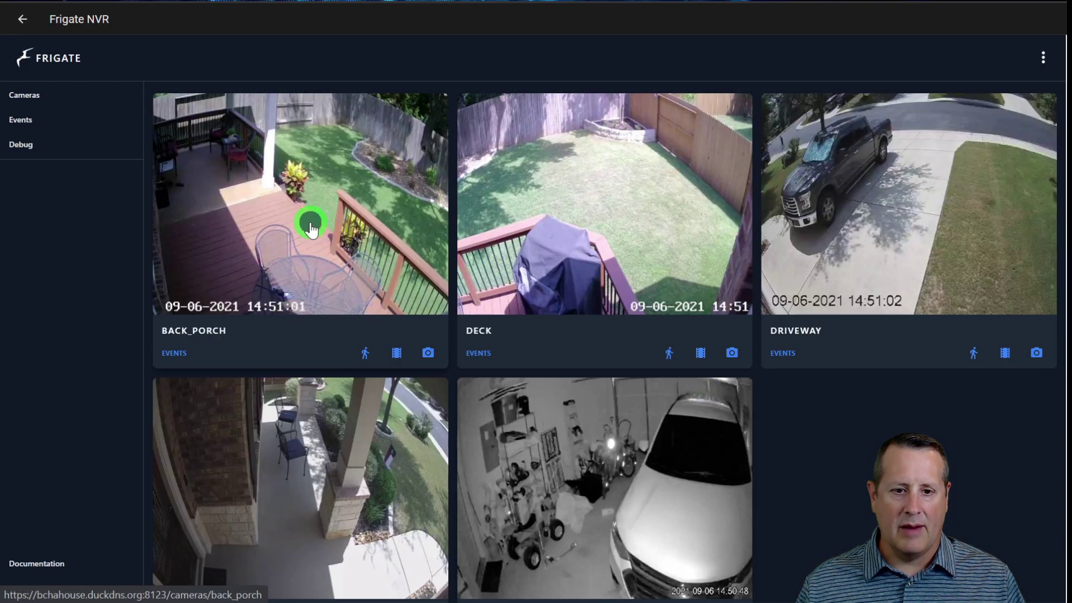
Open the back_porch camera, show its options and toggle the zones overlay to check it, and view the driveway camera
{"action": "left_click", "coordinate": [308, 225]}
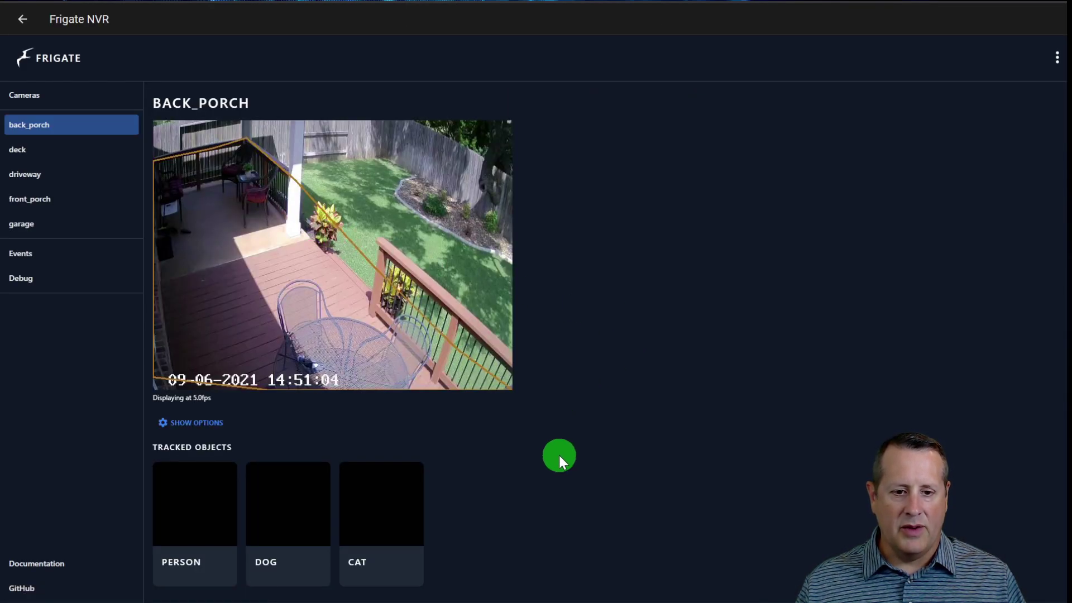
{"action": "left_click", "coordinate": [192, 423]}
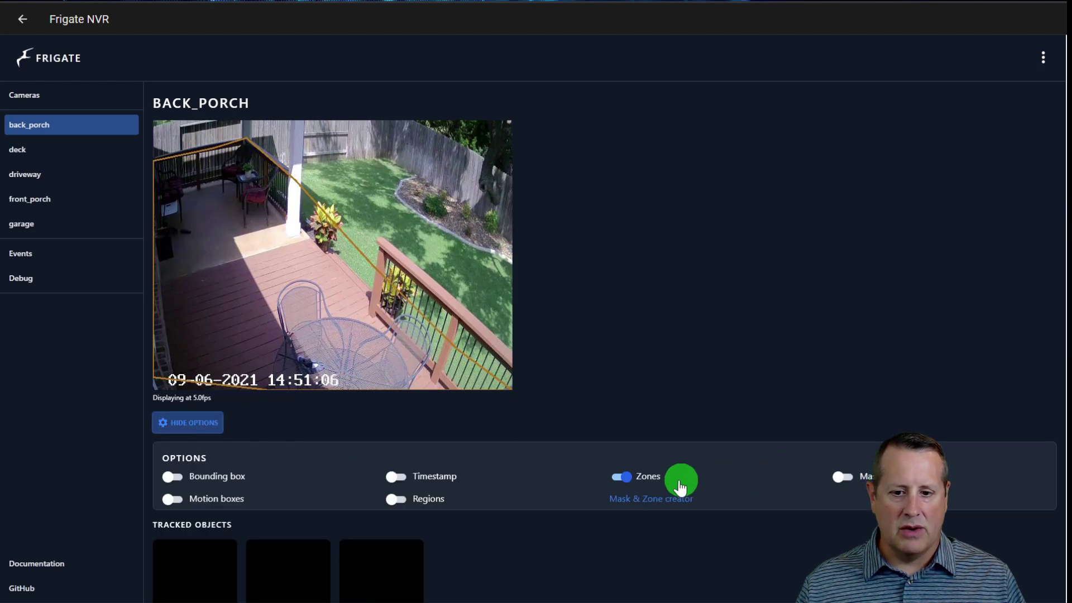
{"action": "left_click", "coordinate": [619, 477]}
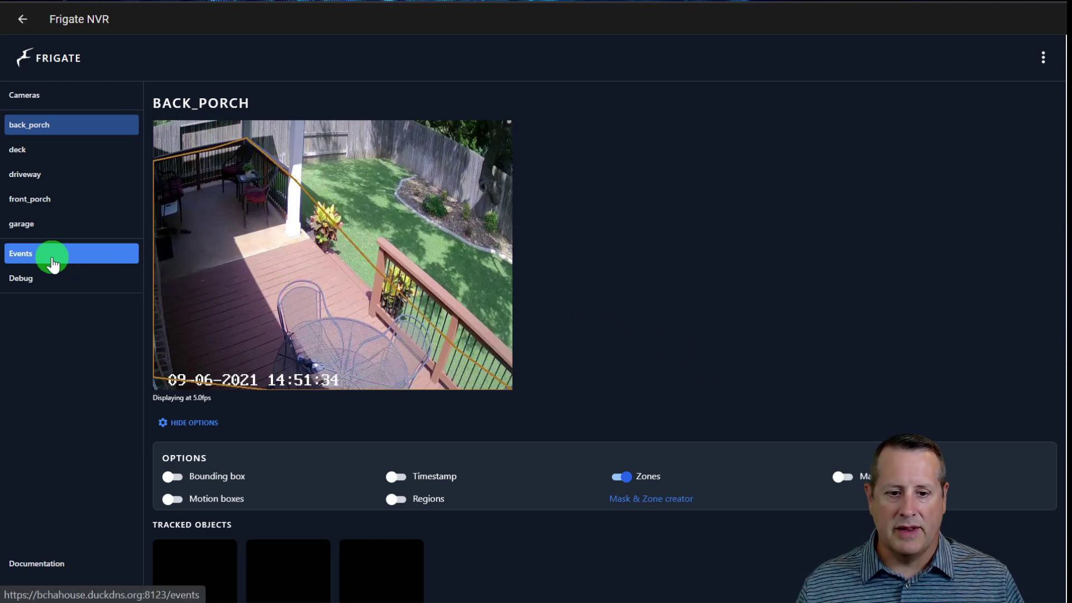
{"action": "left_click", "coordinate": [25, 178]}
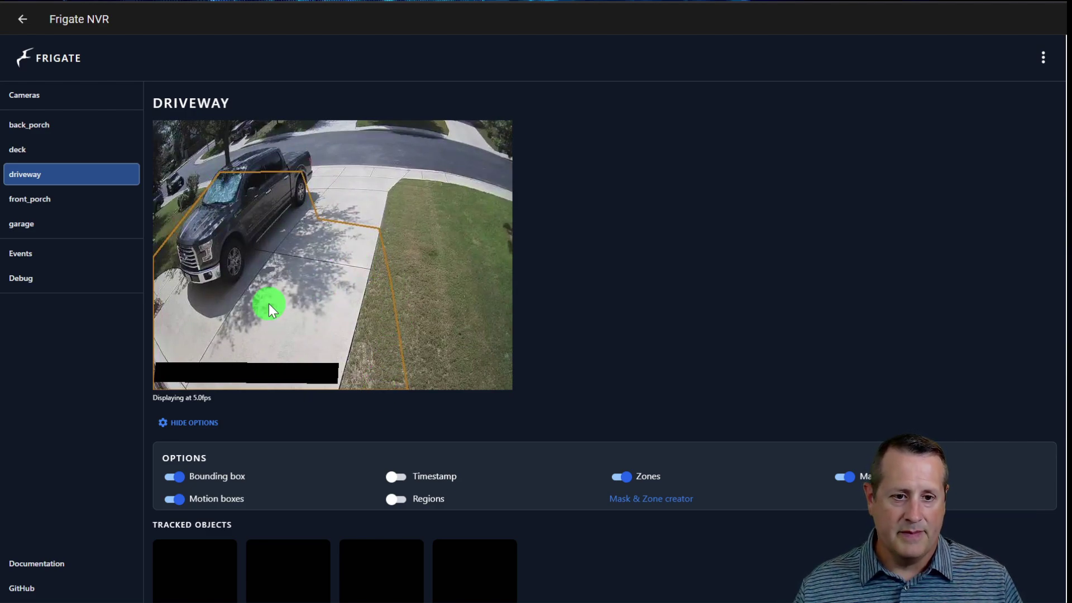
Open the events list and filter it by the drivewayclose_in zone
{"action": "left_click", "coordinate": [25, 256]}
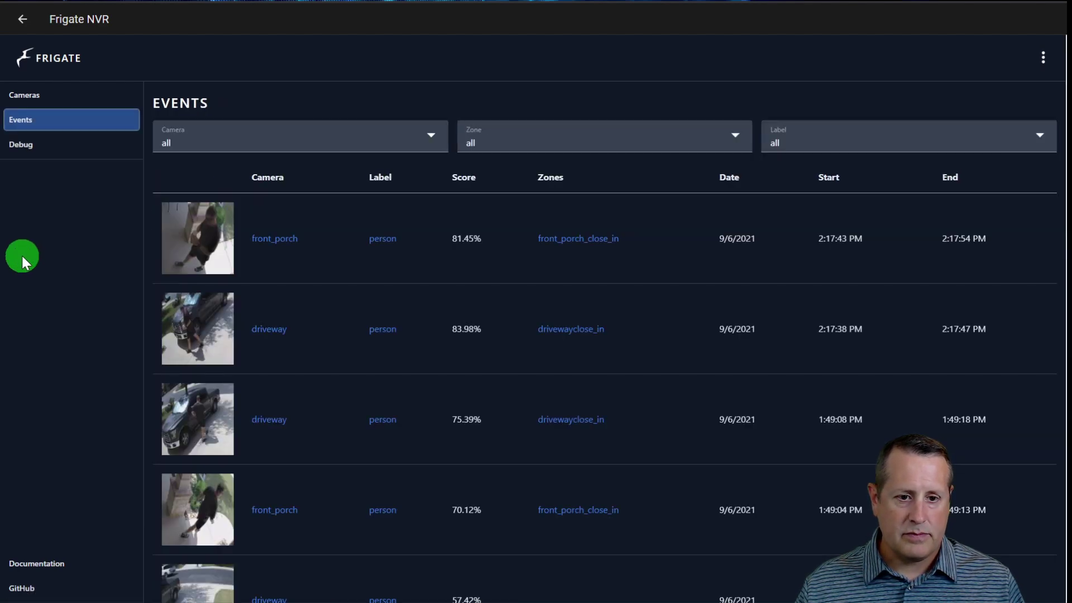
{"action": "left_click", "coordinate": [491, 142]}
{"action": "left_click", "coordinate": [498, 180]}
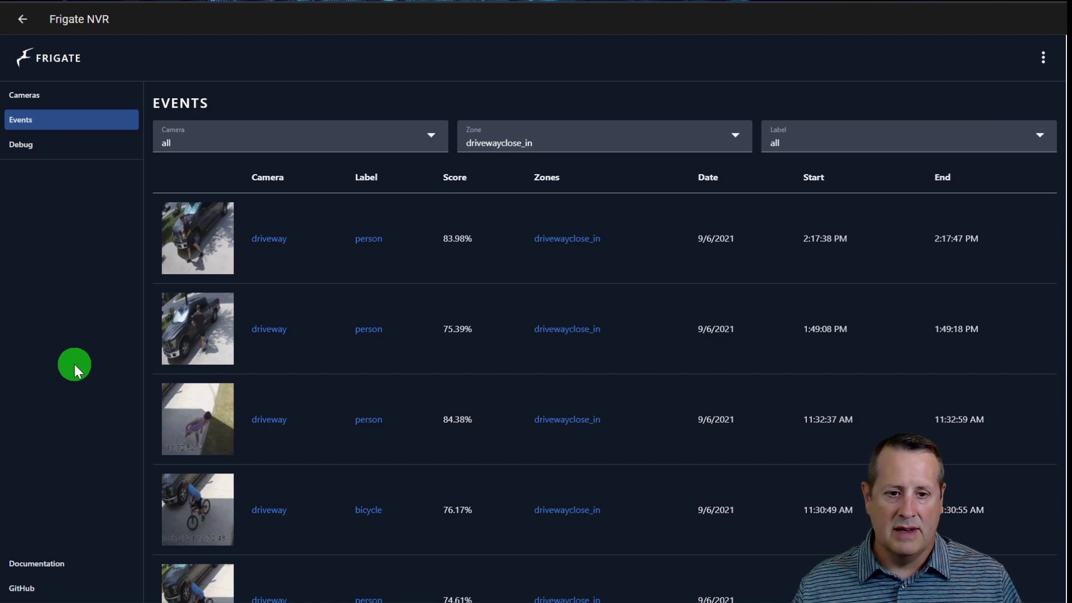
Reset the events' zone filter to all and filter the list by the driveway camera
{"action": "left_click", "coordinate": [561, 147]}
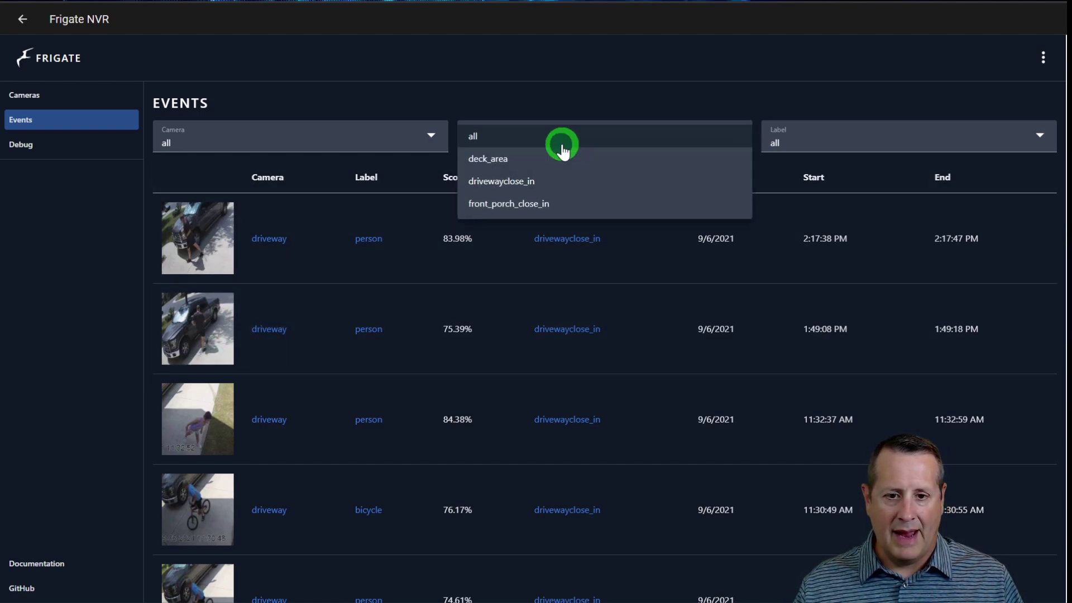
{"action": "left_click", "coordinate": [513, 138]}
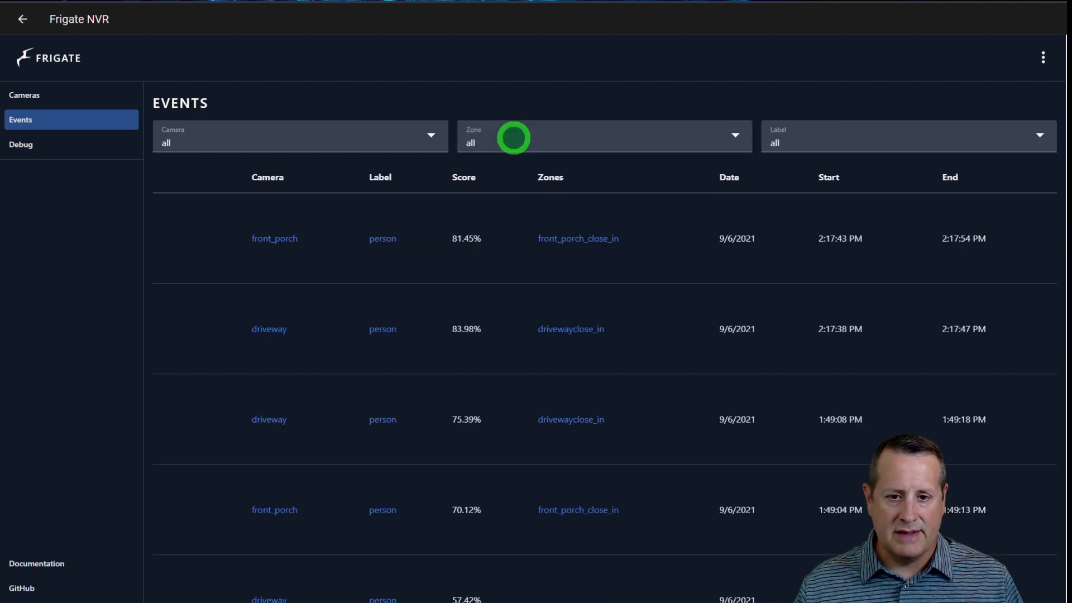
{"action": "left_click", "coordinate": [269, 130]}
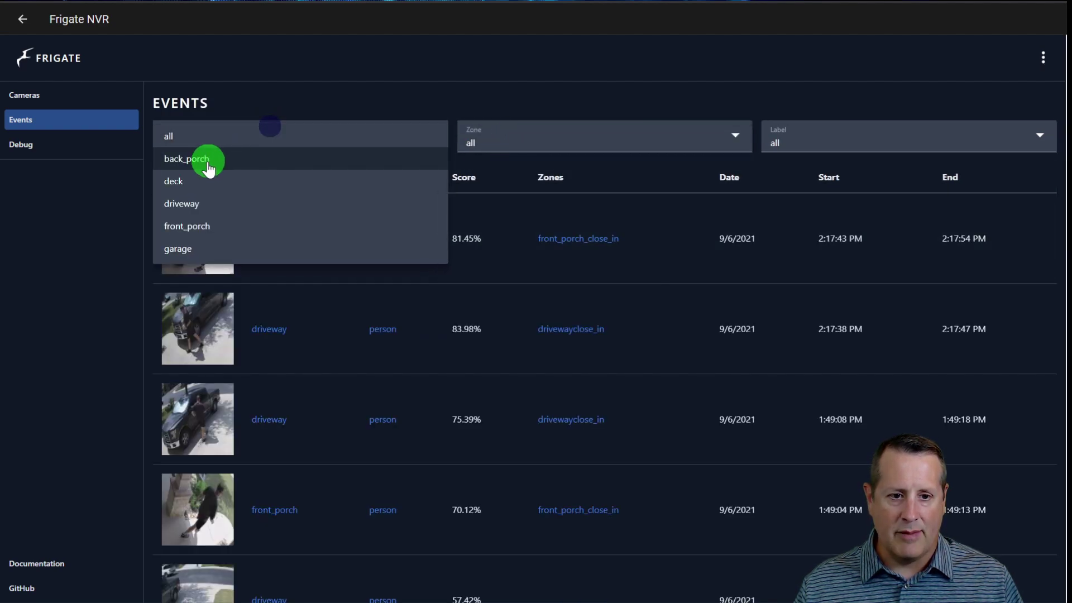
{"action": "left_click", "coordinate": [187, 212]}
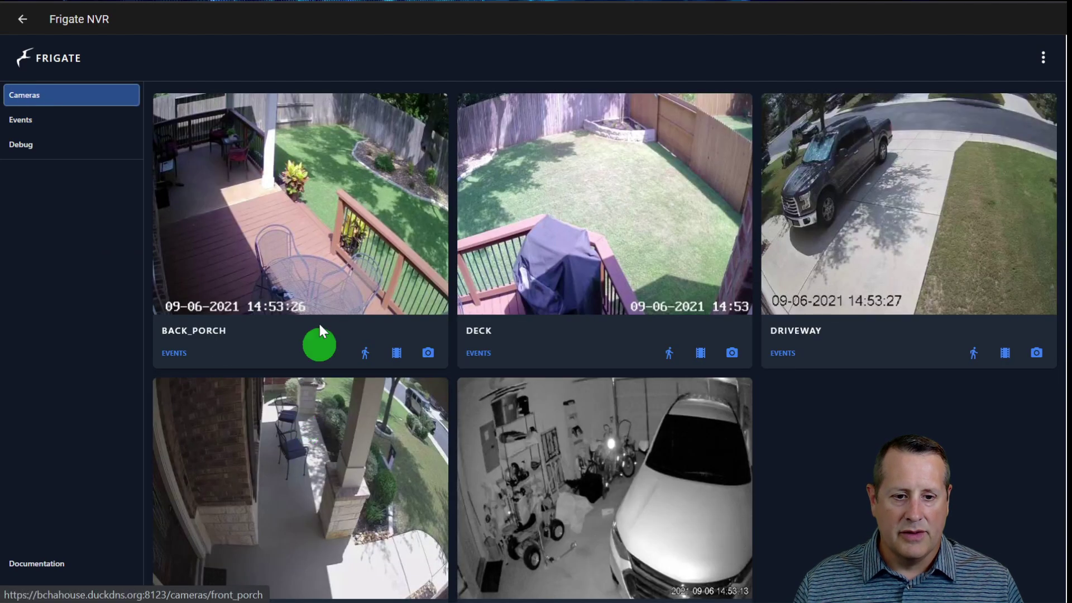
Return to the back_porch camera, display its motion masks for checking, and turn off both the masks and zones overlays
{"action": "left_click", "coordinate": [315, 236]}
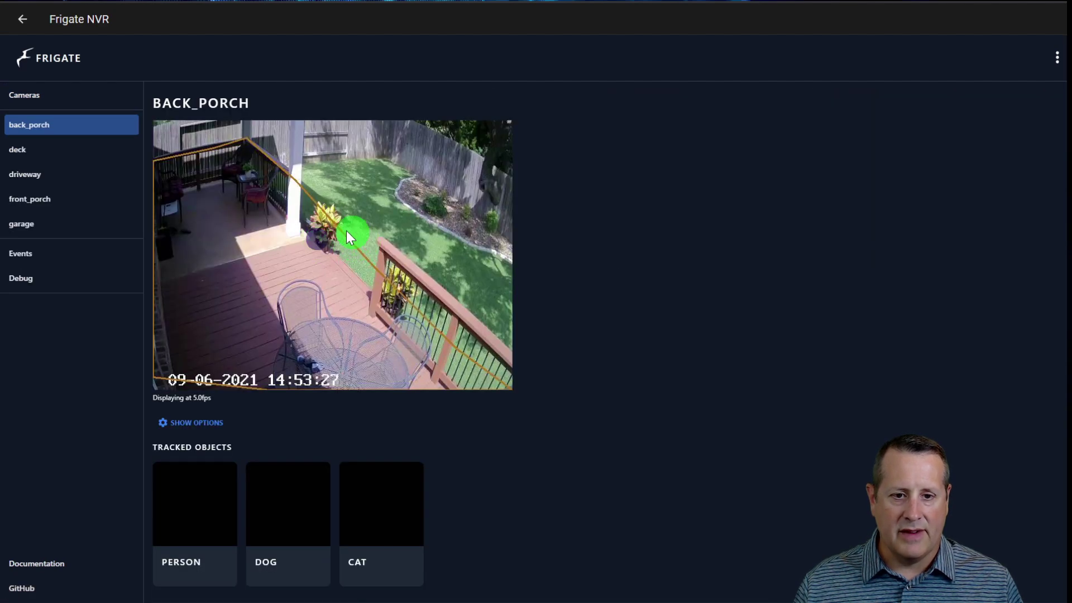
{"action": "left_click", "coordinate": [211, 422]}
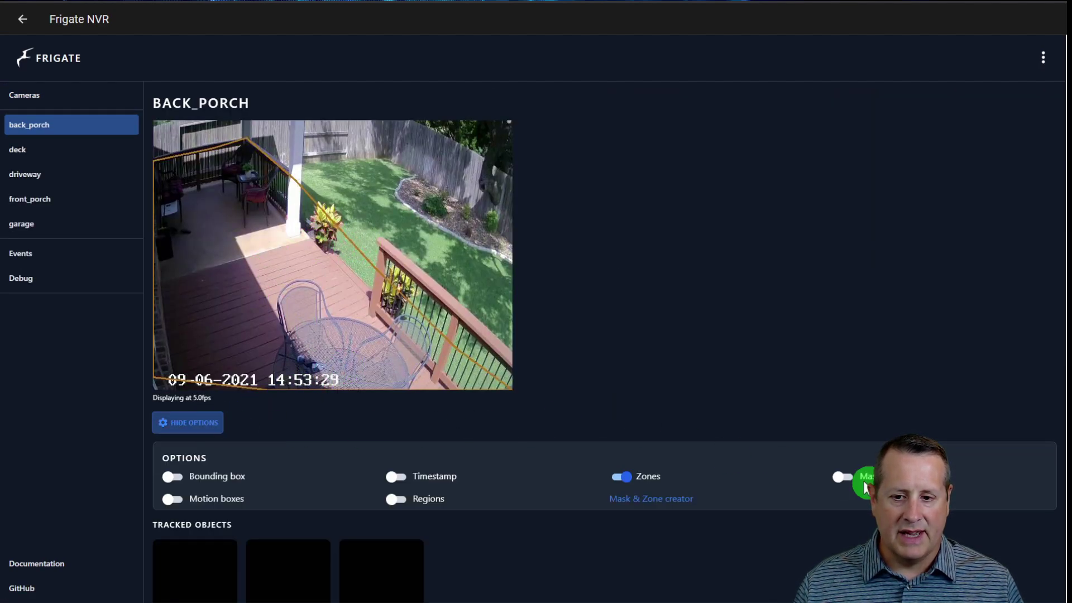
{"action": "left_click", "coordinate": [839, 478]}
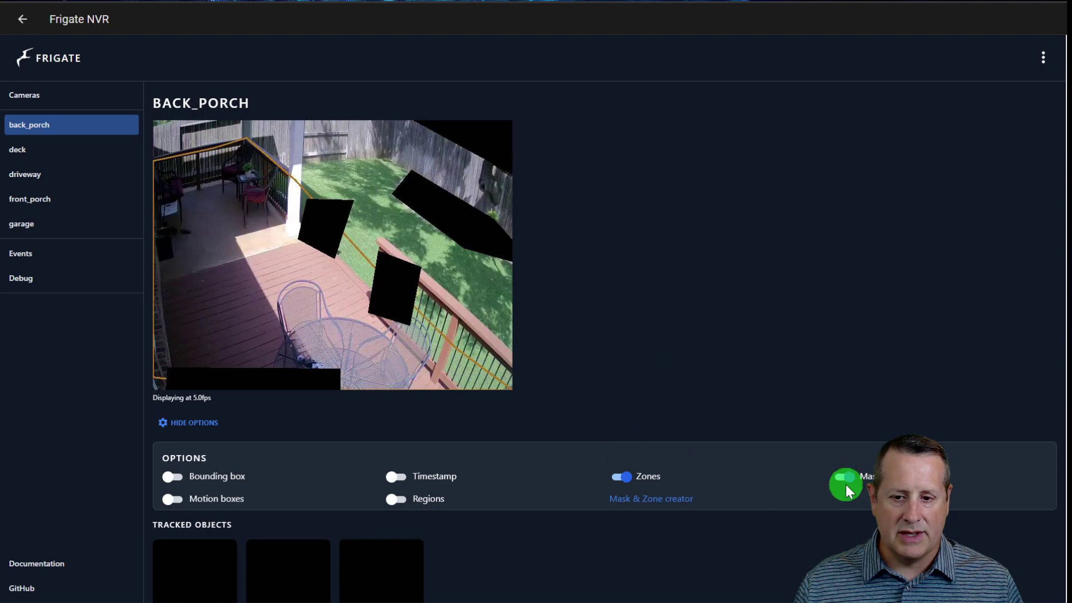
{"action": "left_click", "coordinate": [839, 478]}
{"action": "left_click", "coordinate": [621, 477]}
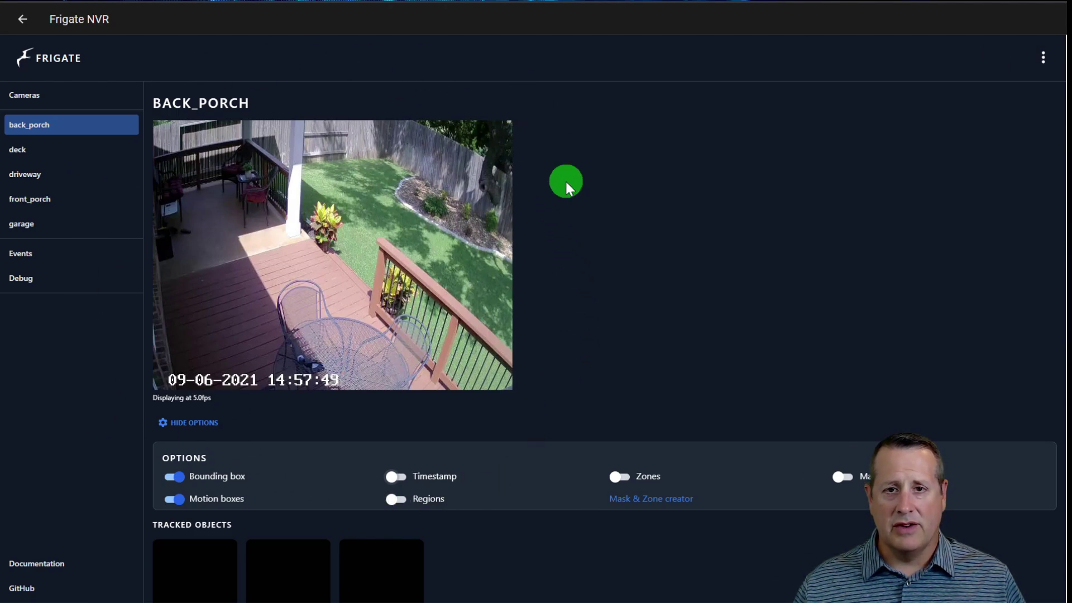
Open the driveway camera, toggle its bounding box overlay off and on again, and turn off motion boxes
{"action": "left_click", "coordinate": [22, 175]}
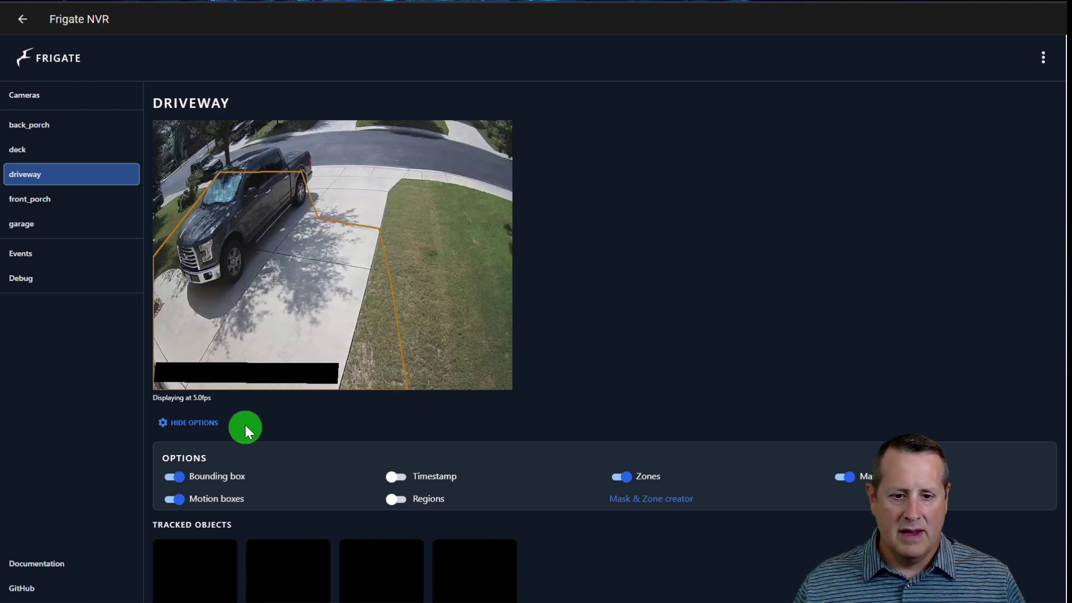
{"action": "left_click", "coordinate": [211, 475]}
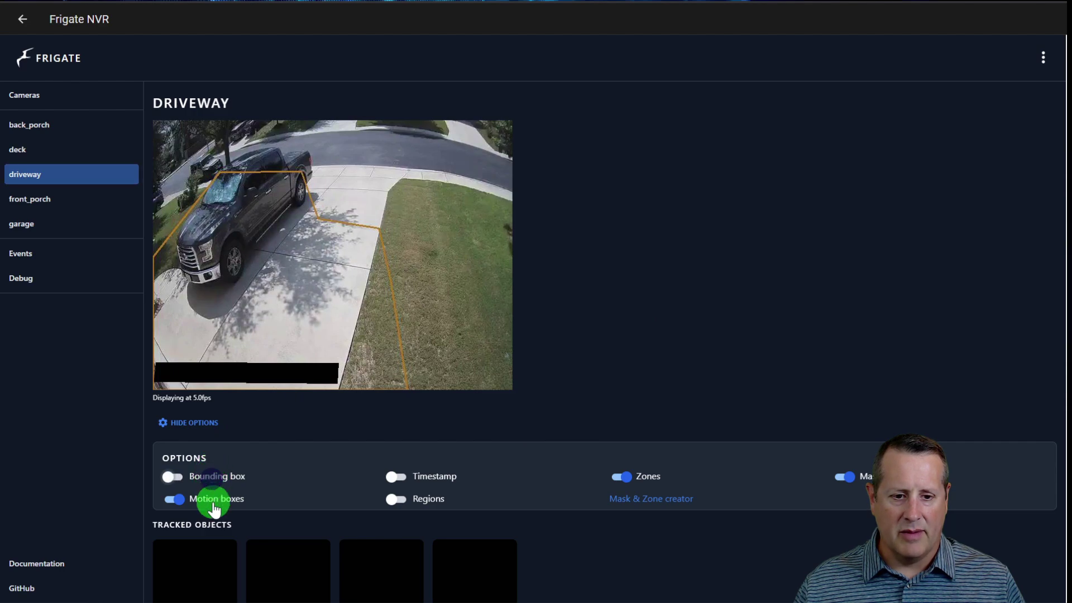
{"action": "left_click", "coordinate": [187, 476]}
{"action": "left_click", "coordinate": [186, 501]}
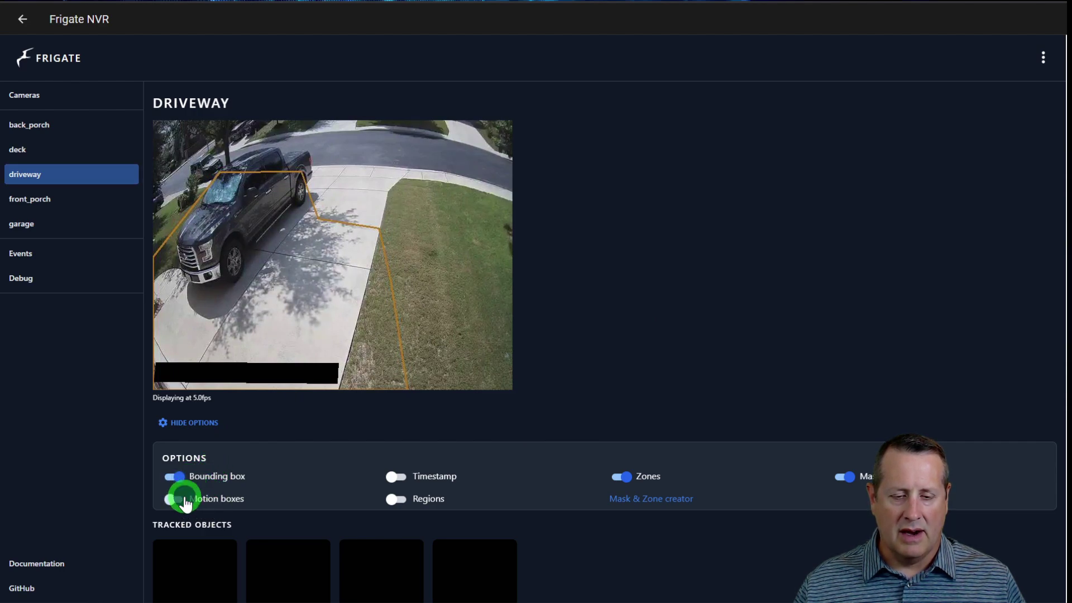